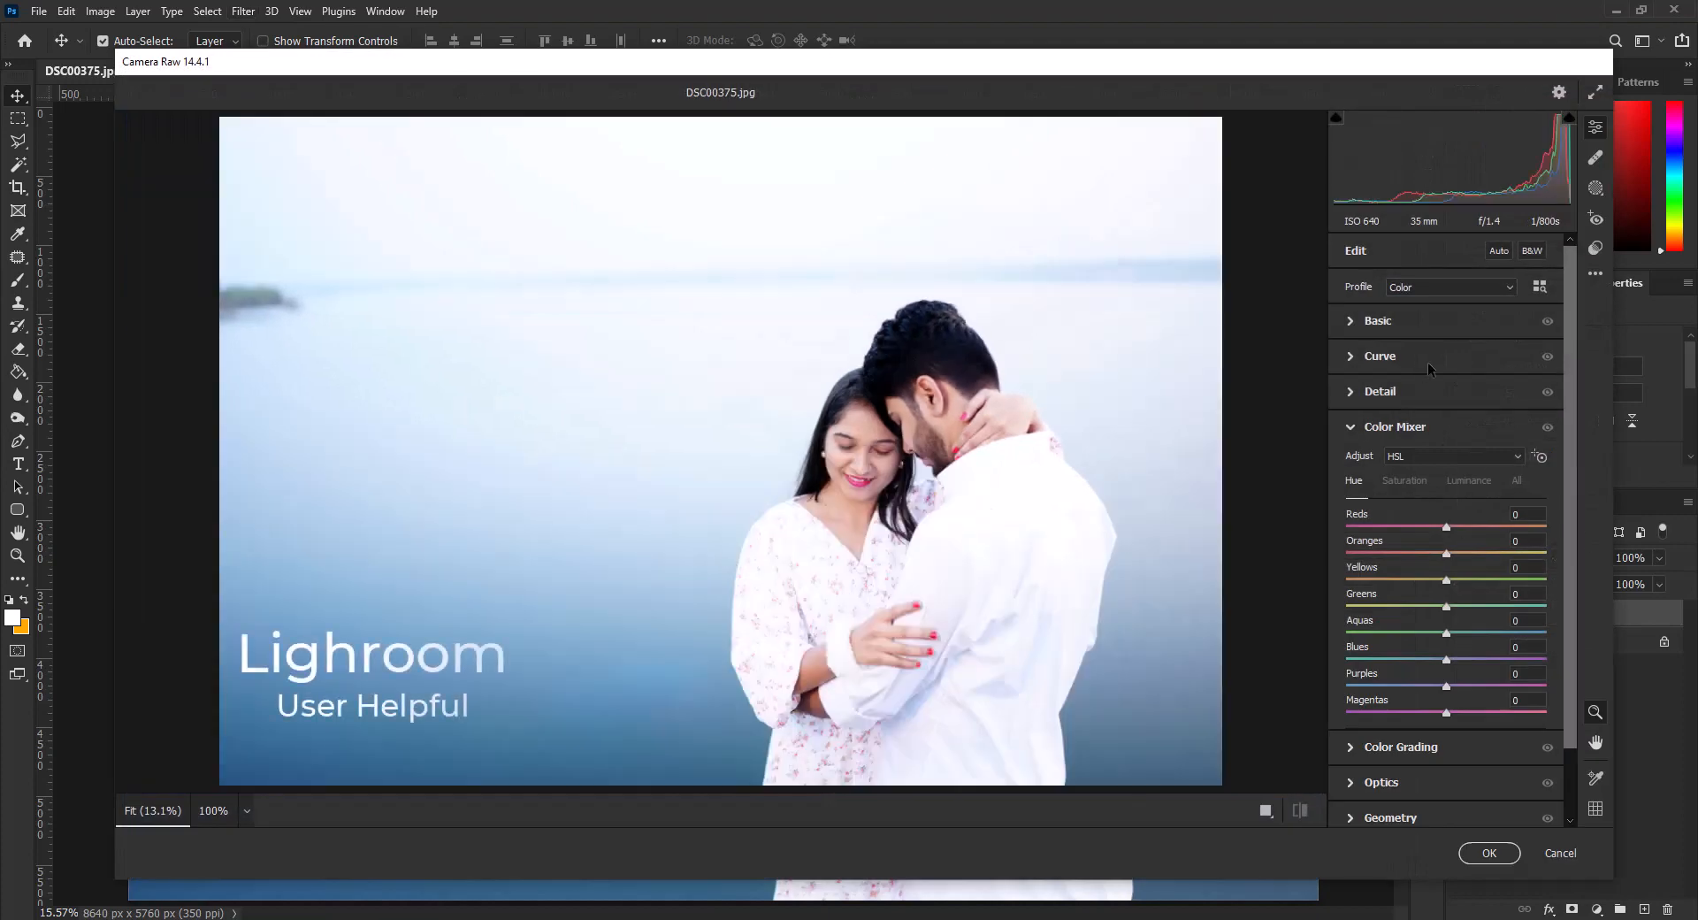
Step: In the Basic adjustments, set Temperature -6, Exposure -0.40, Contrast +8, Highlights -34, Shadows -4, Whites +6 and Blacks -21
click(1395, 426)
click(1382, 321)
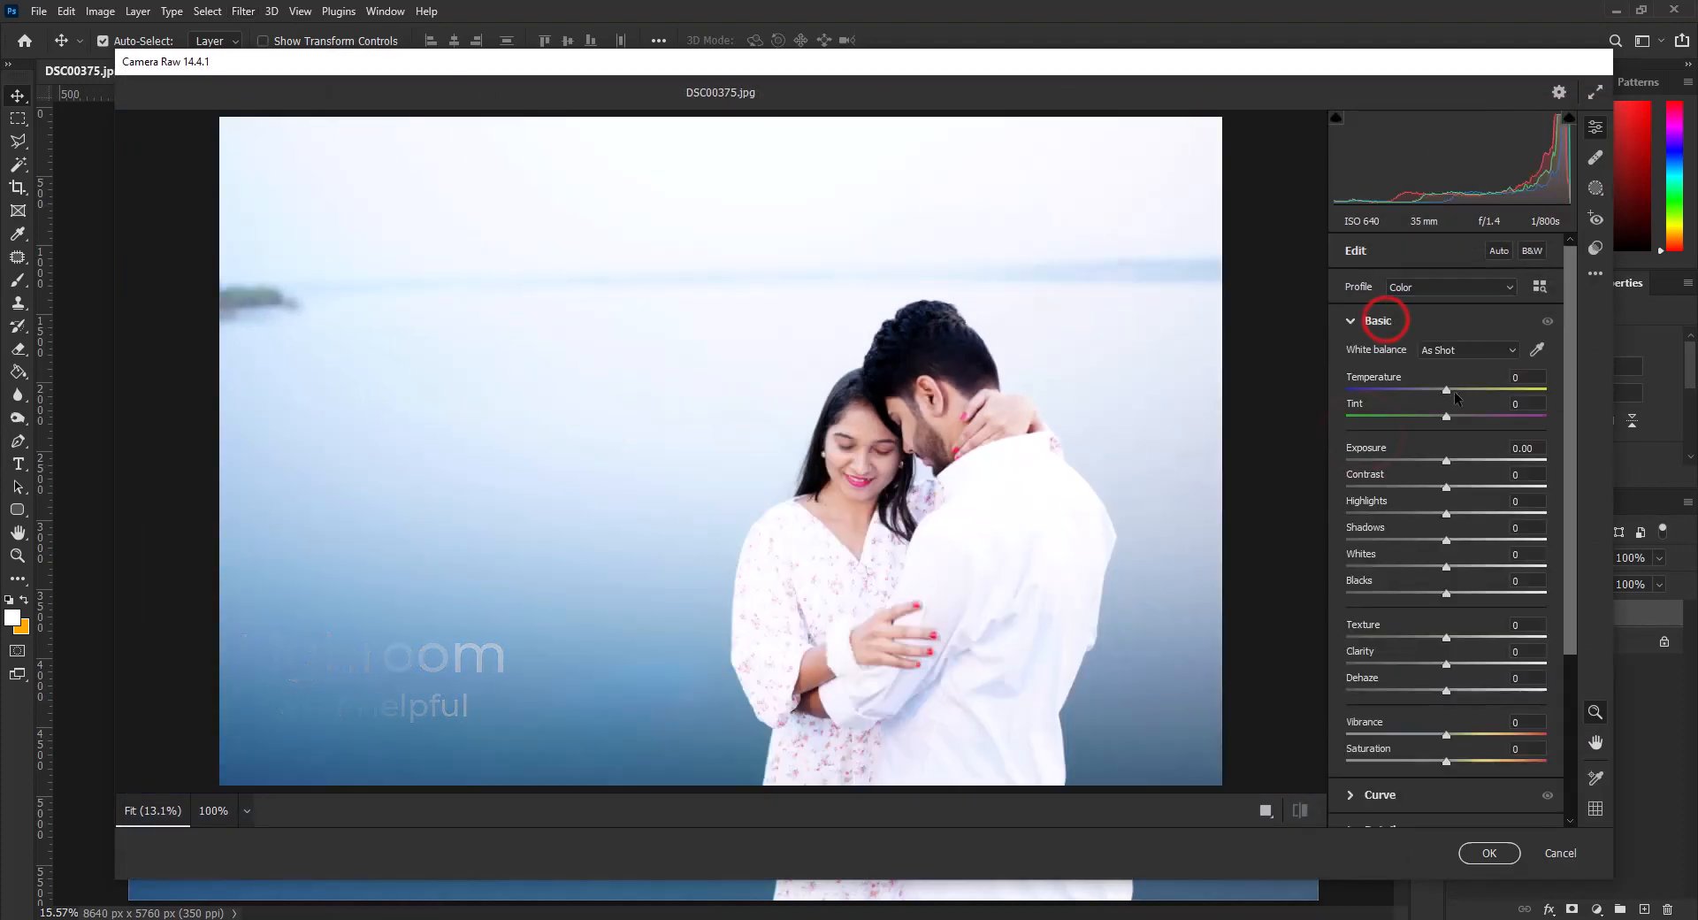
click(1448, 390)
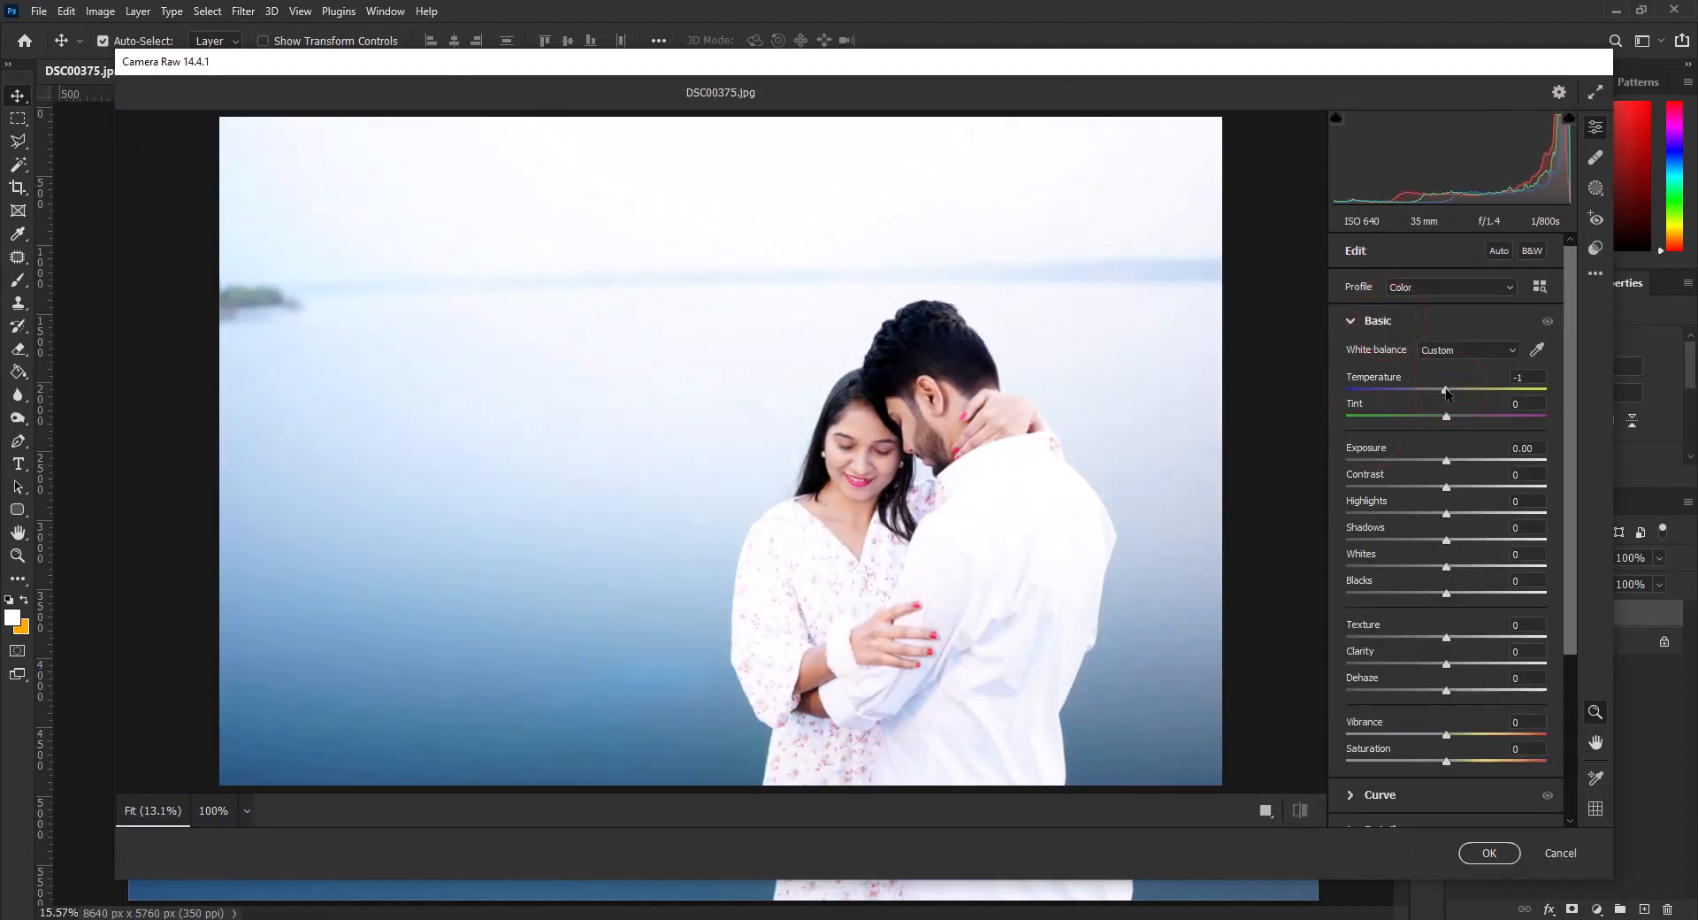
drag(1447, 390, 1441, 390)
drag(1448, 459, 1426, 582)
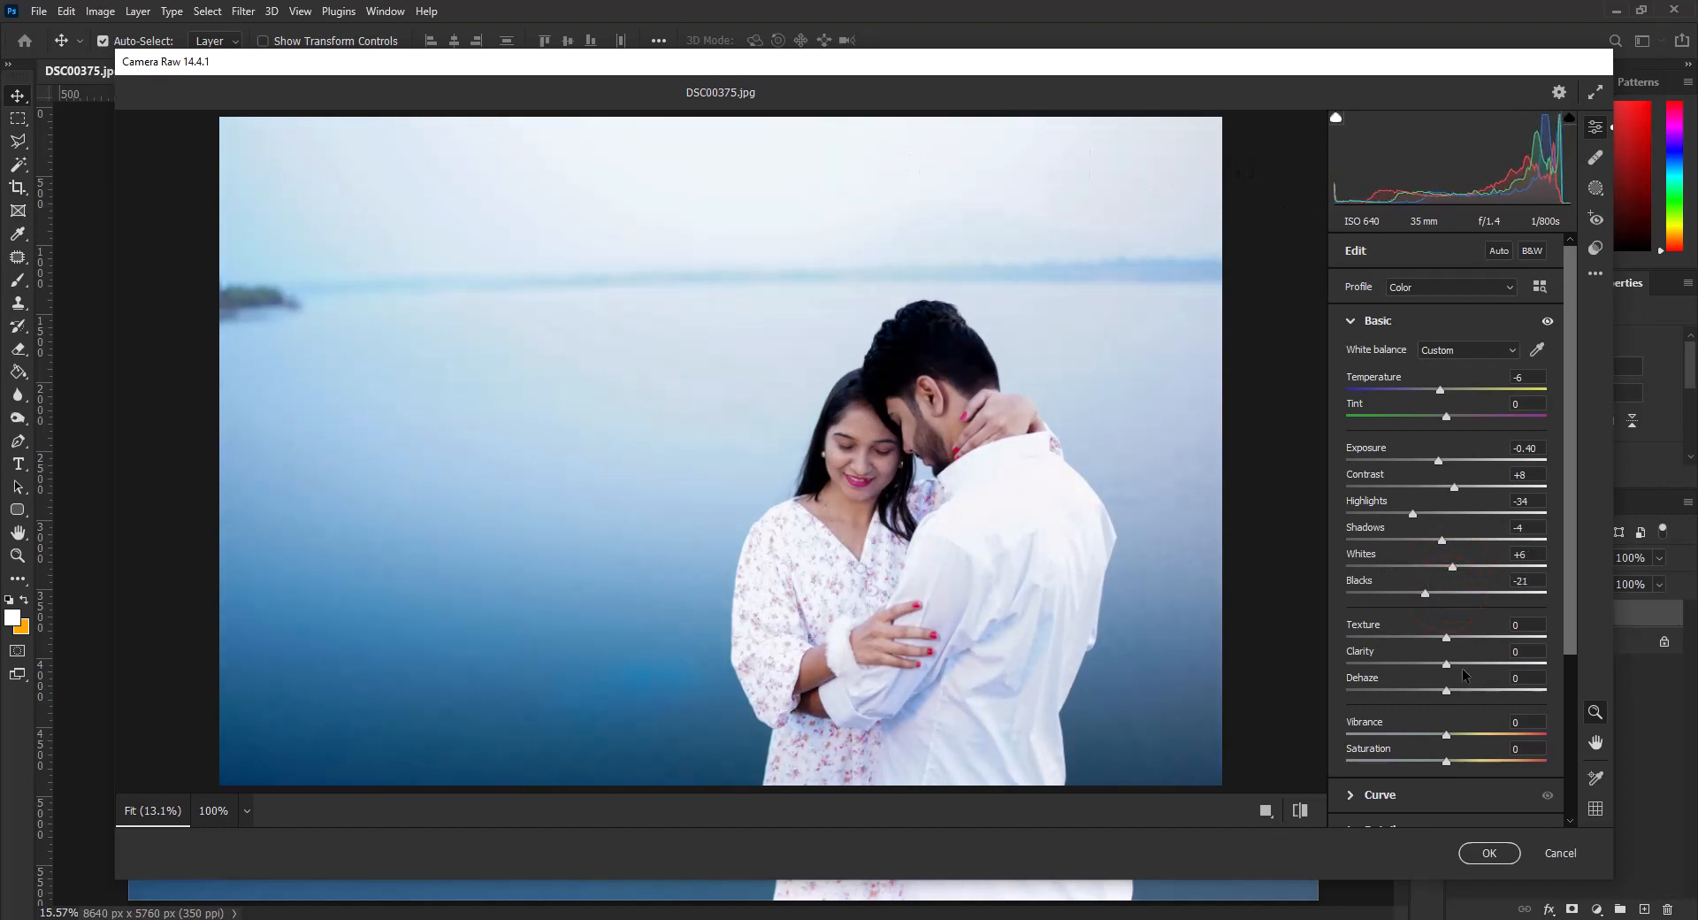
Step: Raise the photo's Vibrance in the Basic adjustments to +35
drag(1464, 734, 1489, 730)
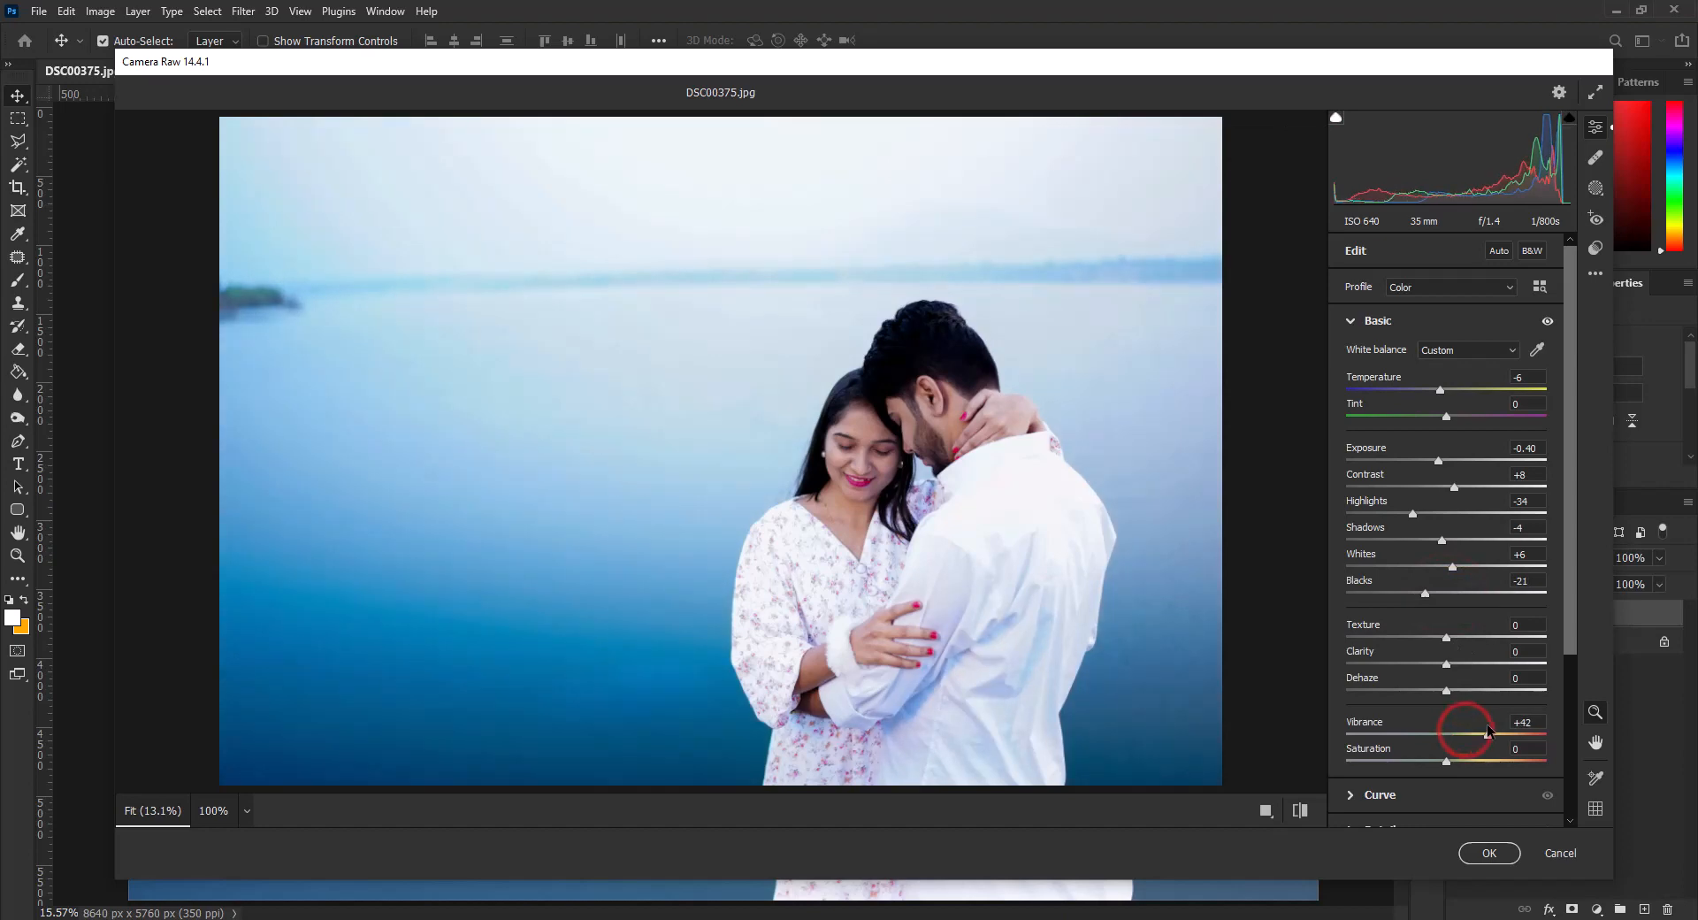
click(1535, 721)
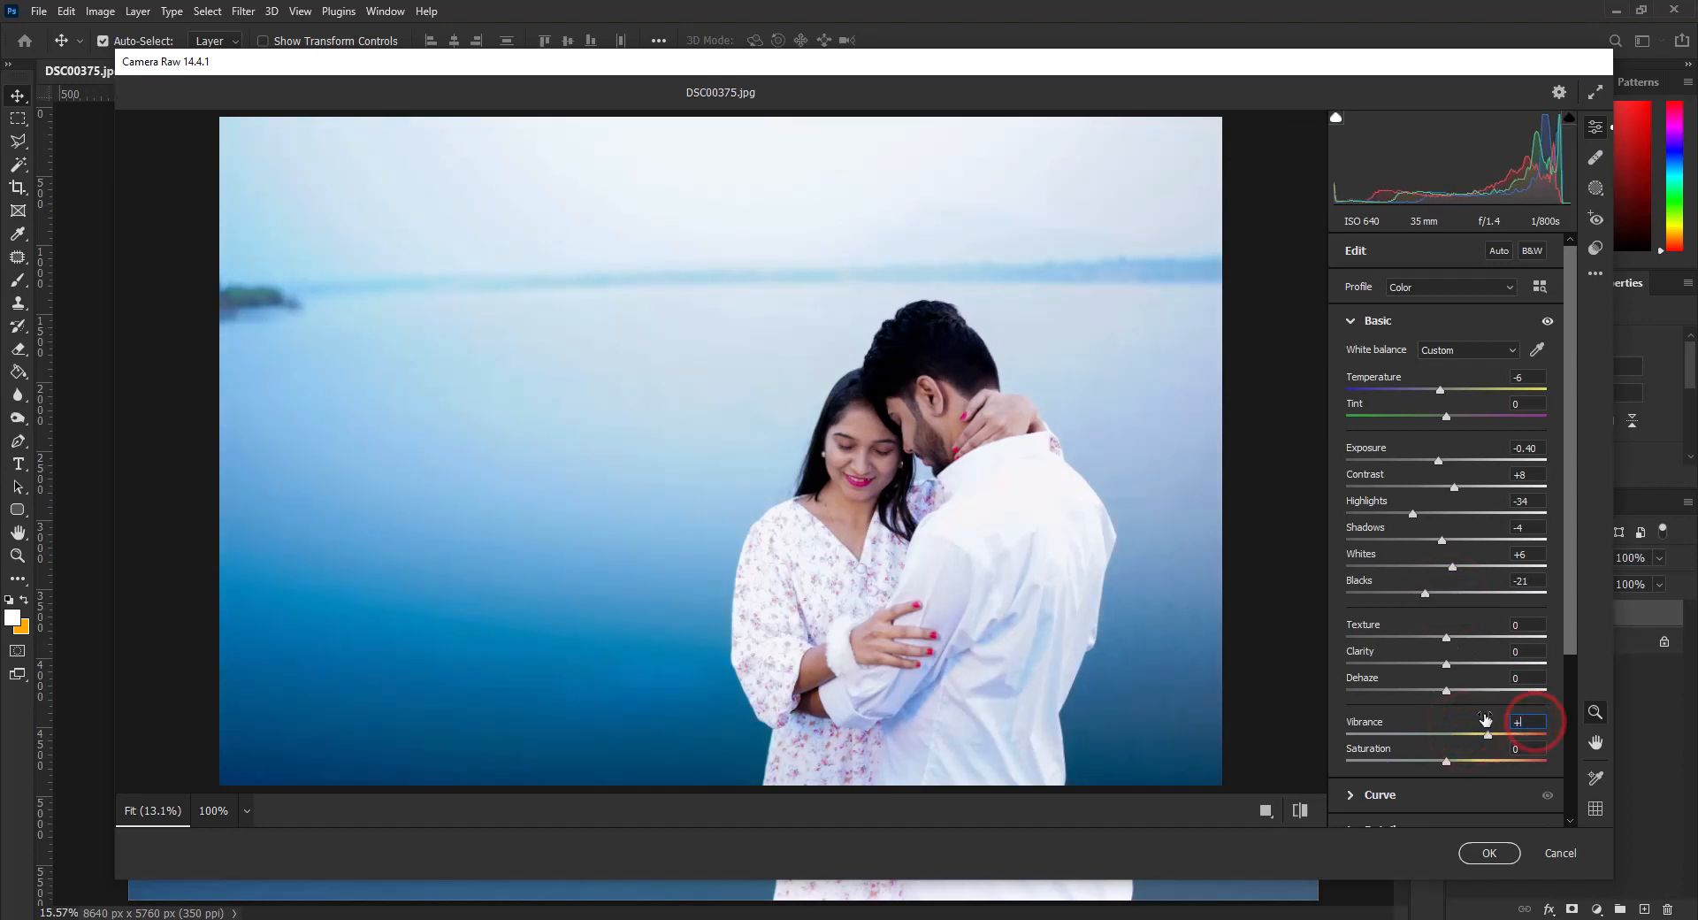
text(40)
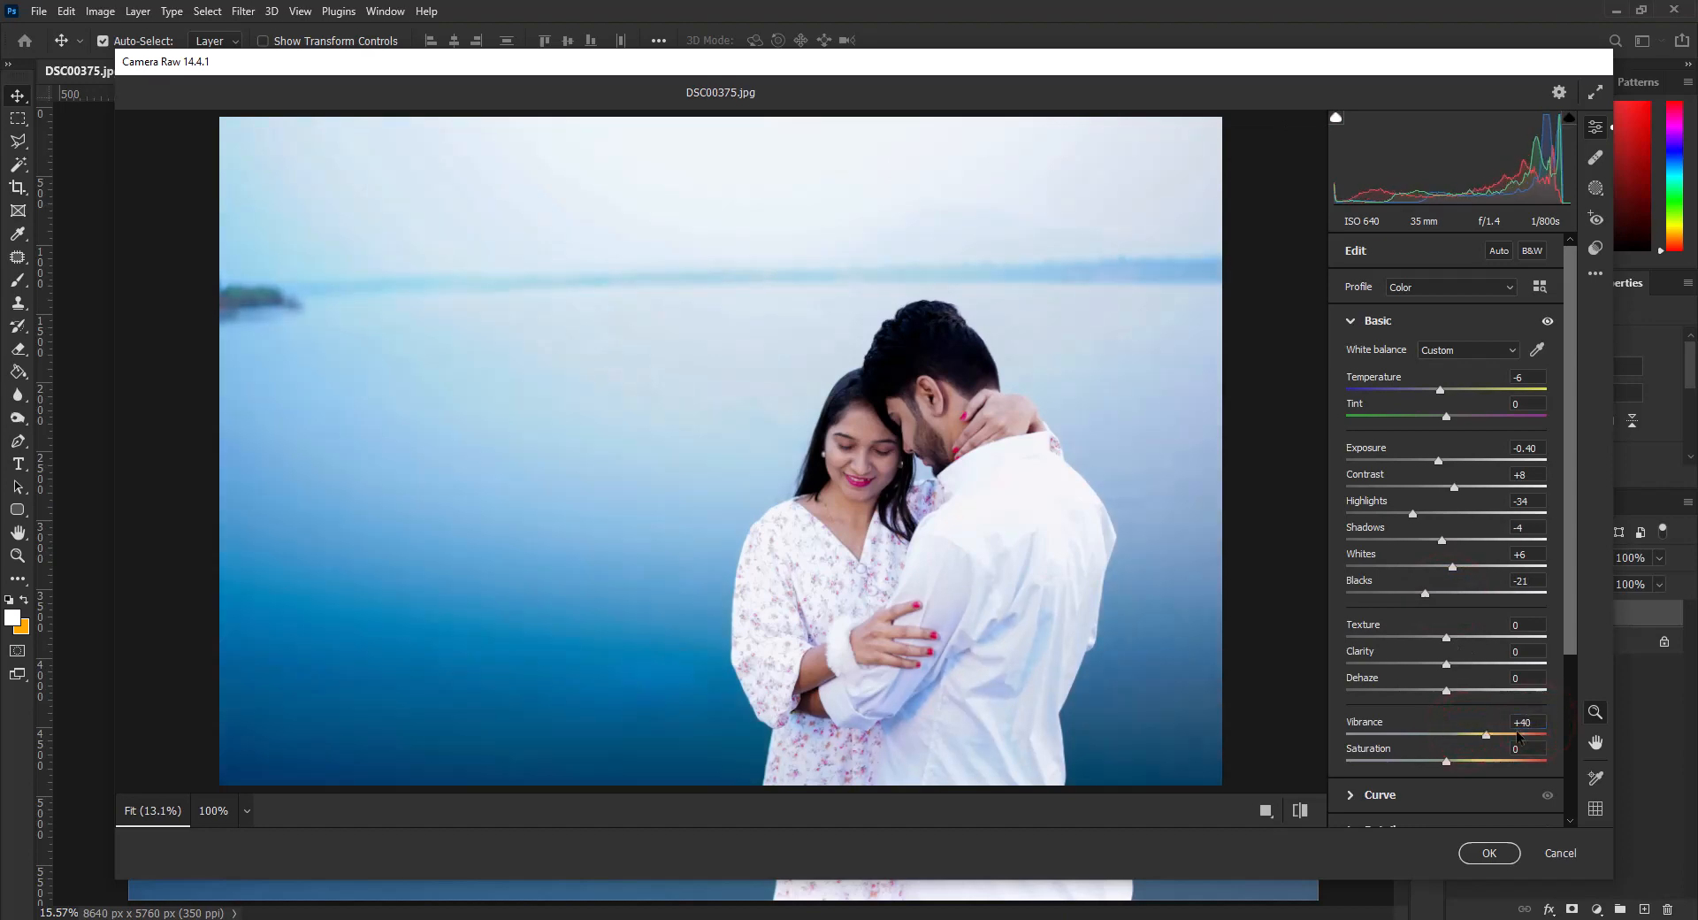
click(1541, 719)
key(BackSpace)
key(BackSpace)
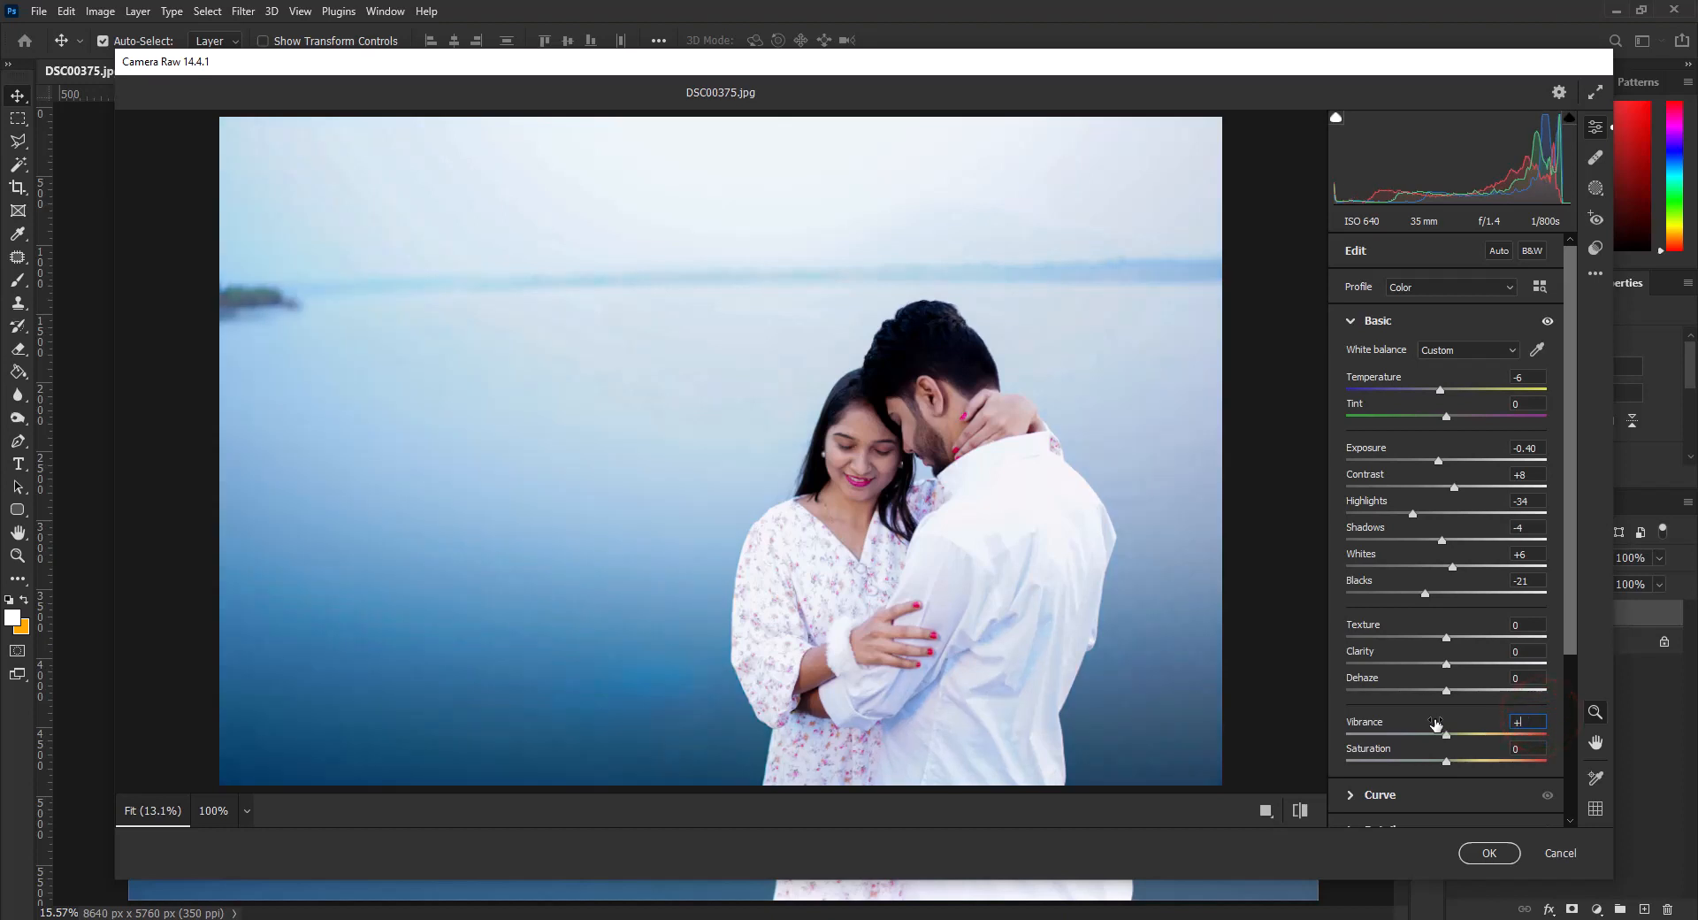
key(Return)
click(1528, 722)
text(35)
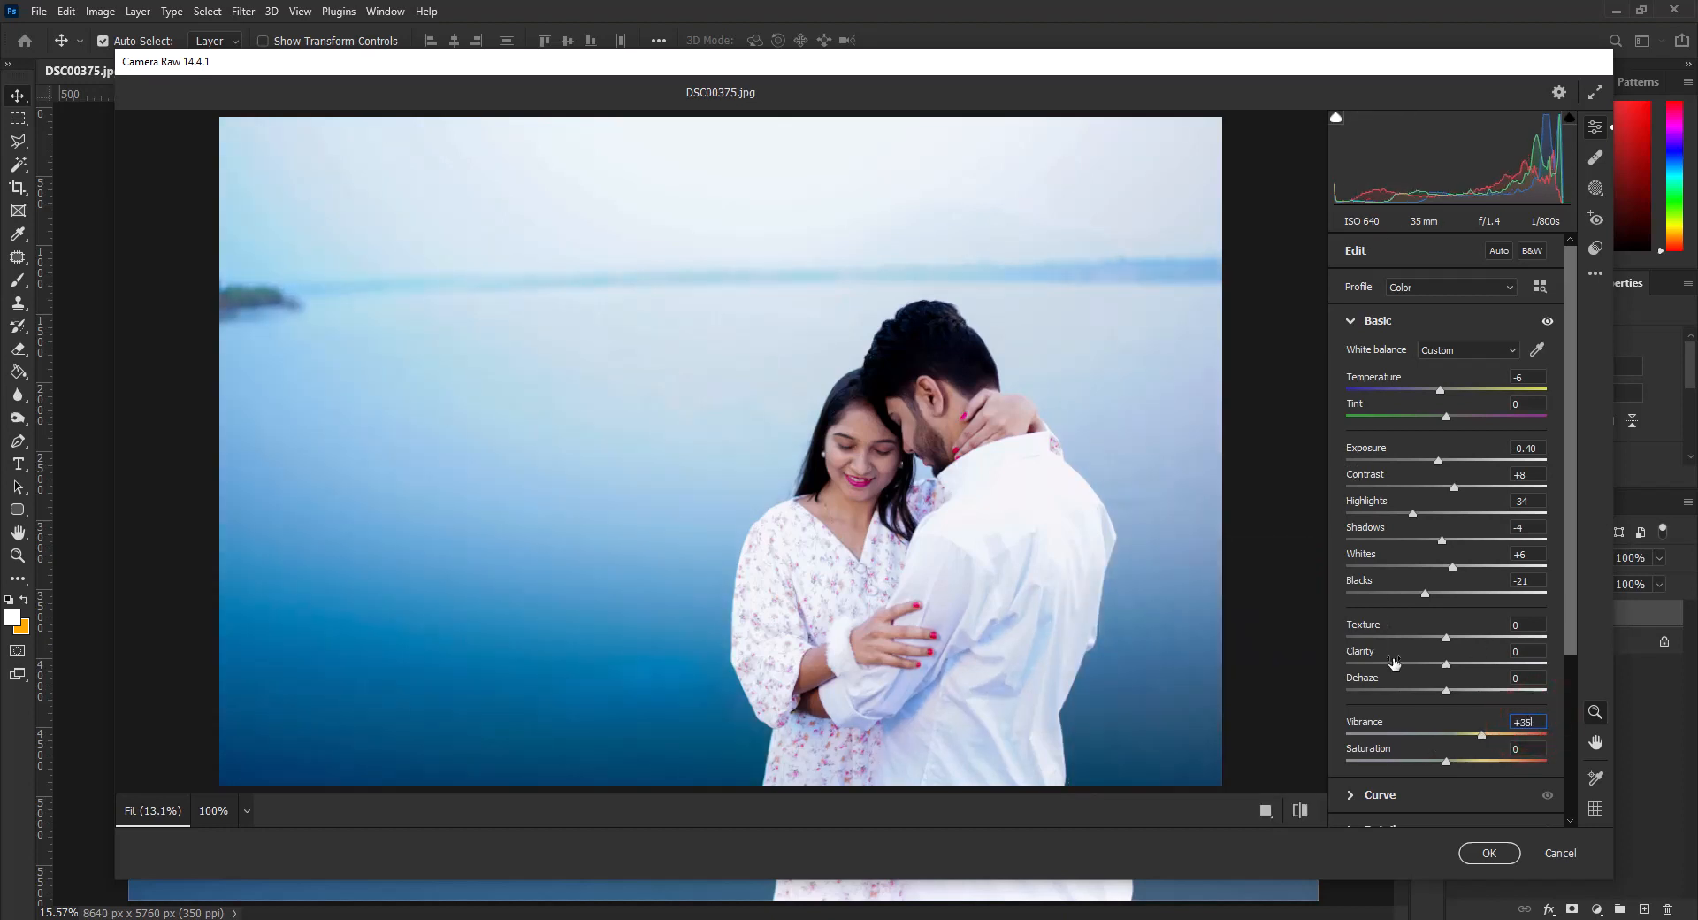
Step: Adjust the point curve by raising the black endpoint to output 8, lowering the white endpoint slightly and pulling a midtone point slightly down
click(1410, 321)
click(1410, 355)
click(1351, 605)
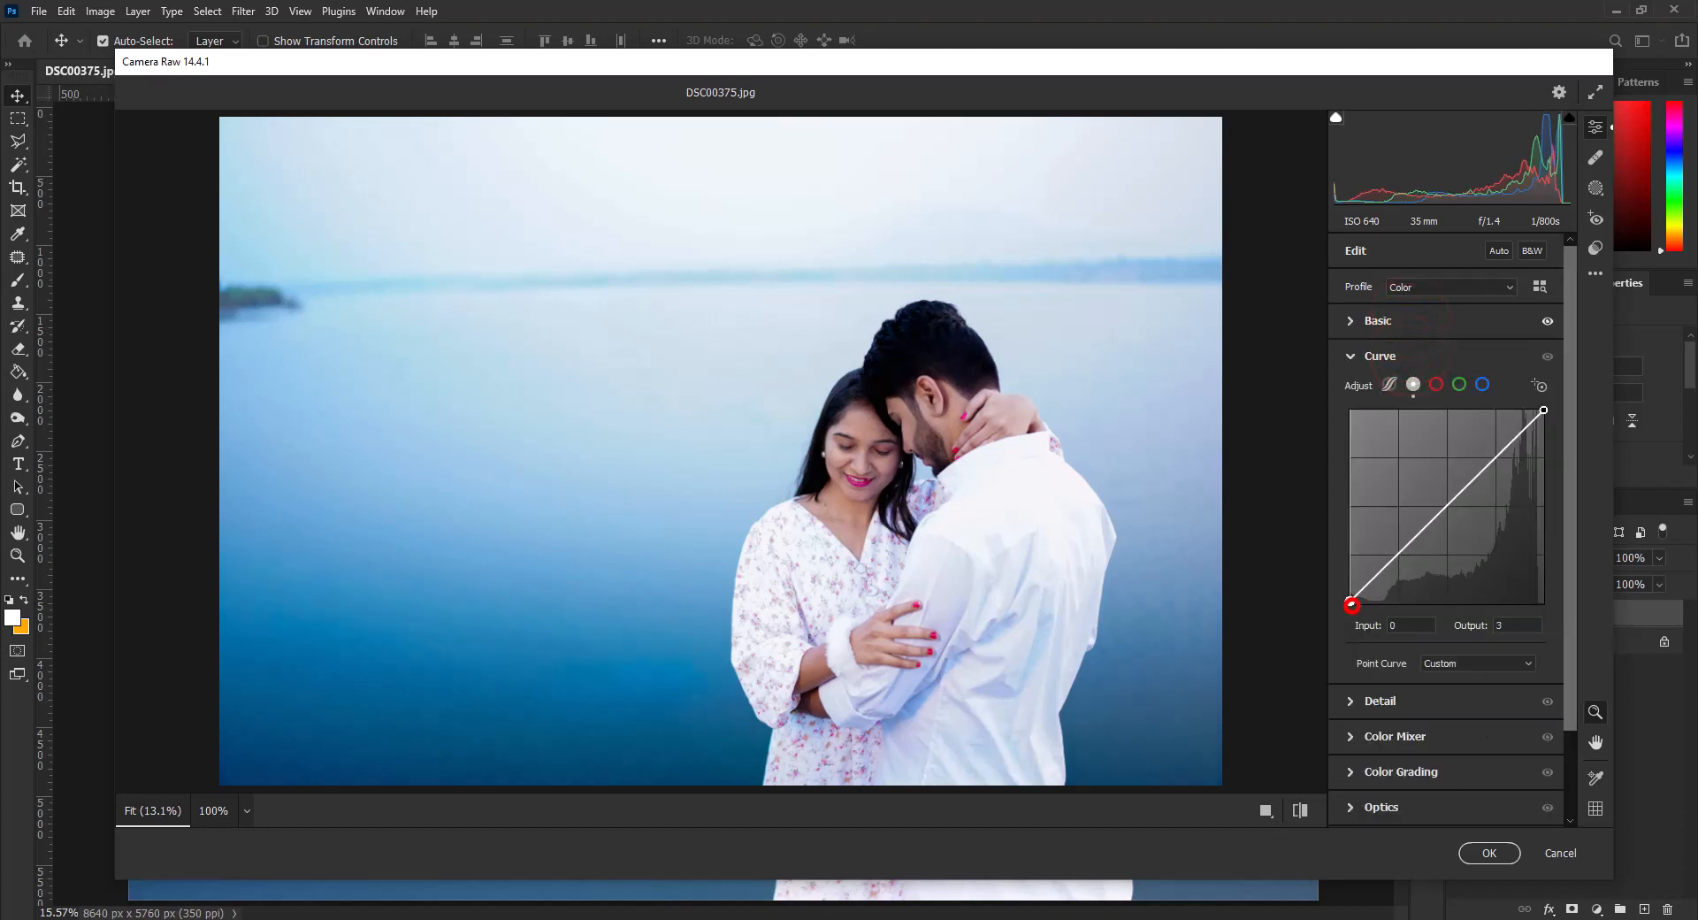
drag(1352, 605, 1351, 598)
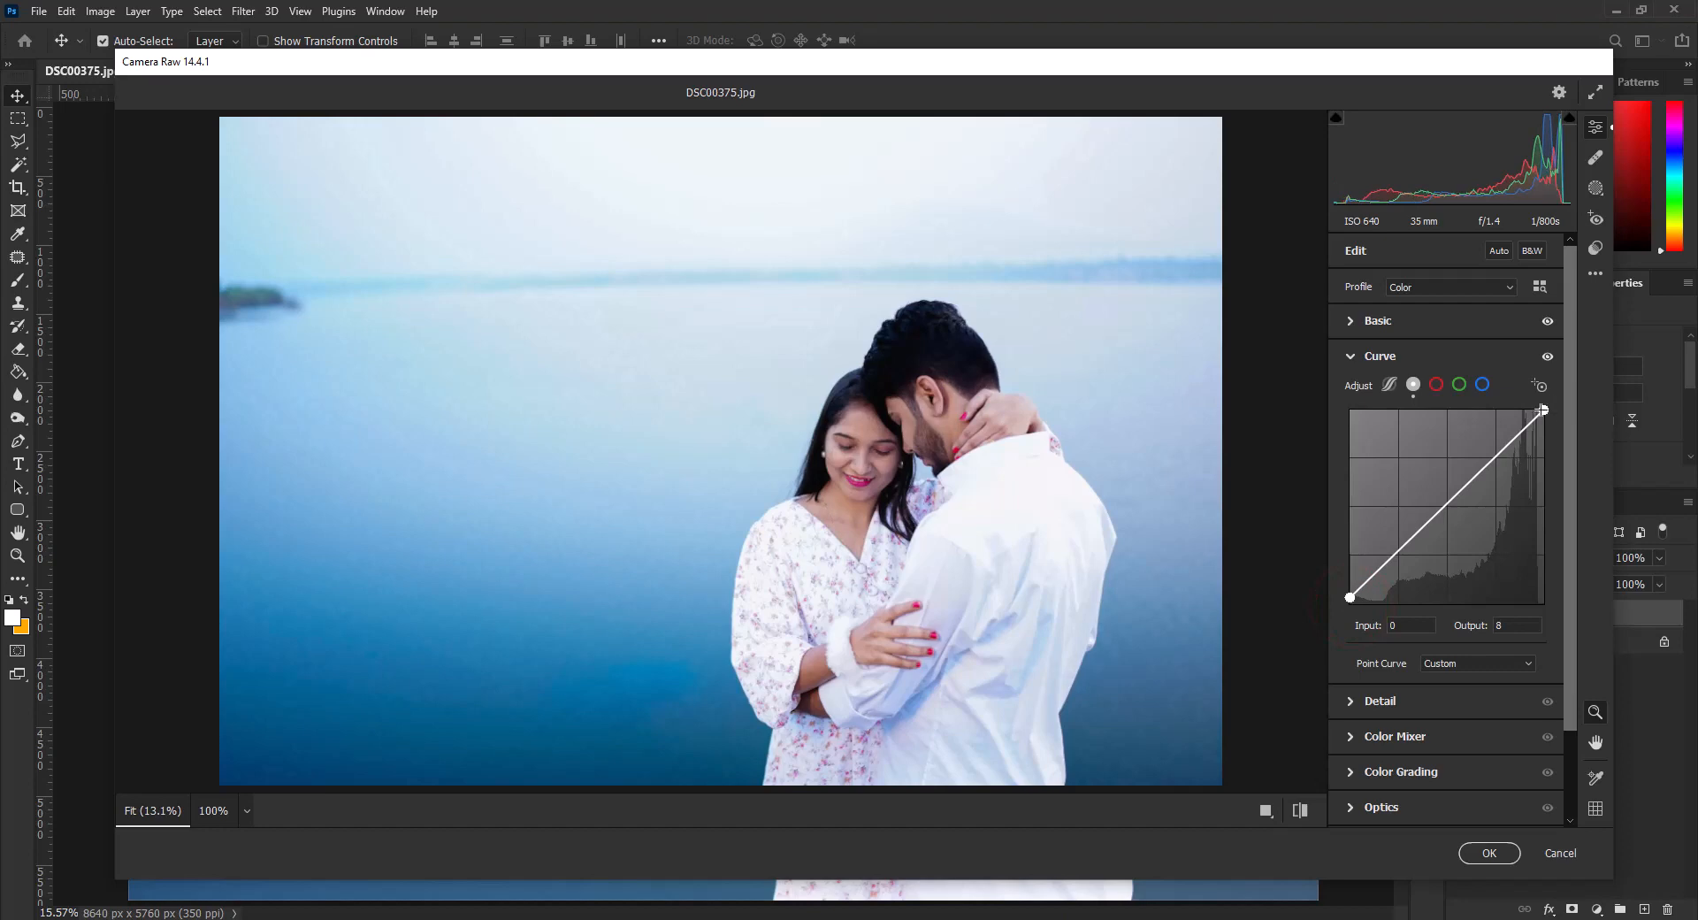
drag(1542, 410, 1543, 418)
click(1451, 509)
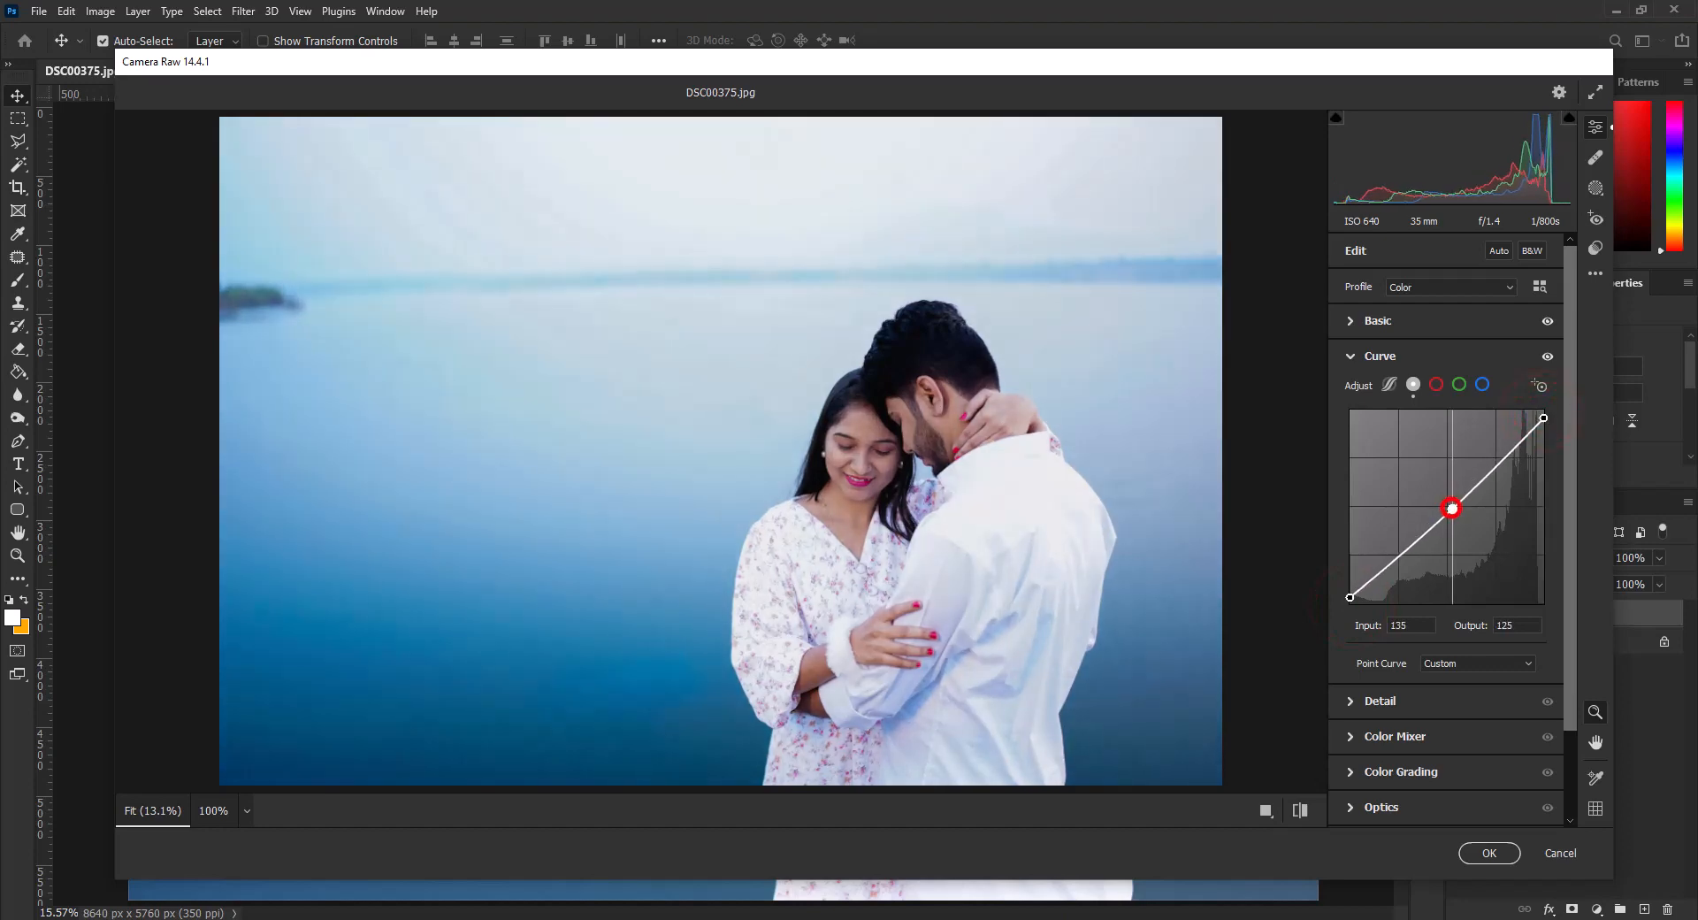
drag(1451, 508, 1451, 510)
click(1501, 460)
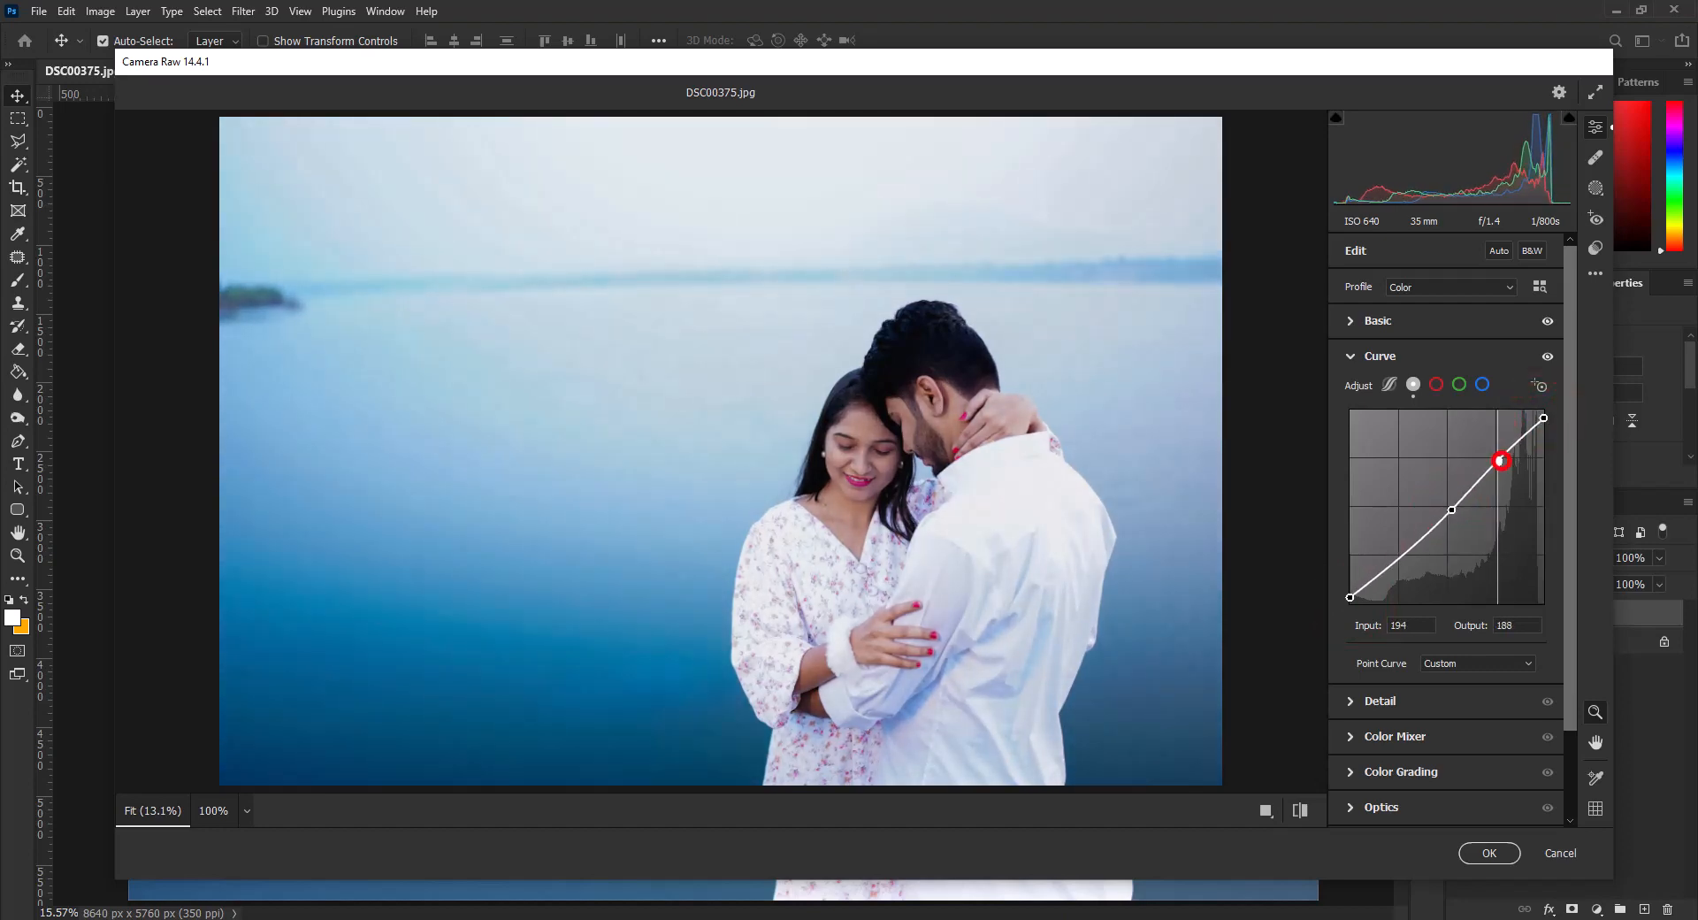
key(Delete)
click(1498, 463)
key(ctrl+z)
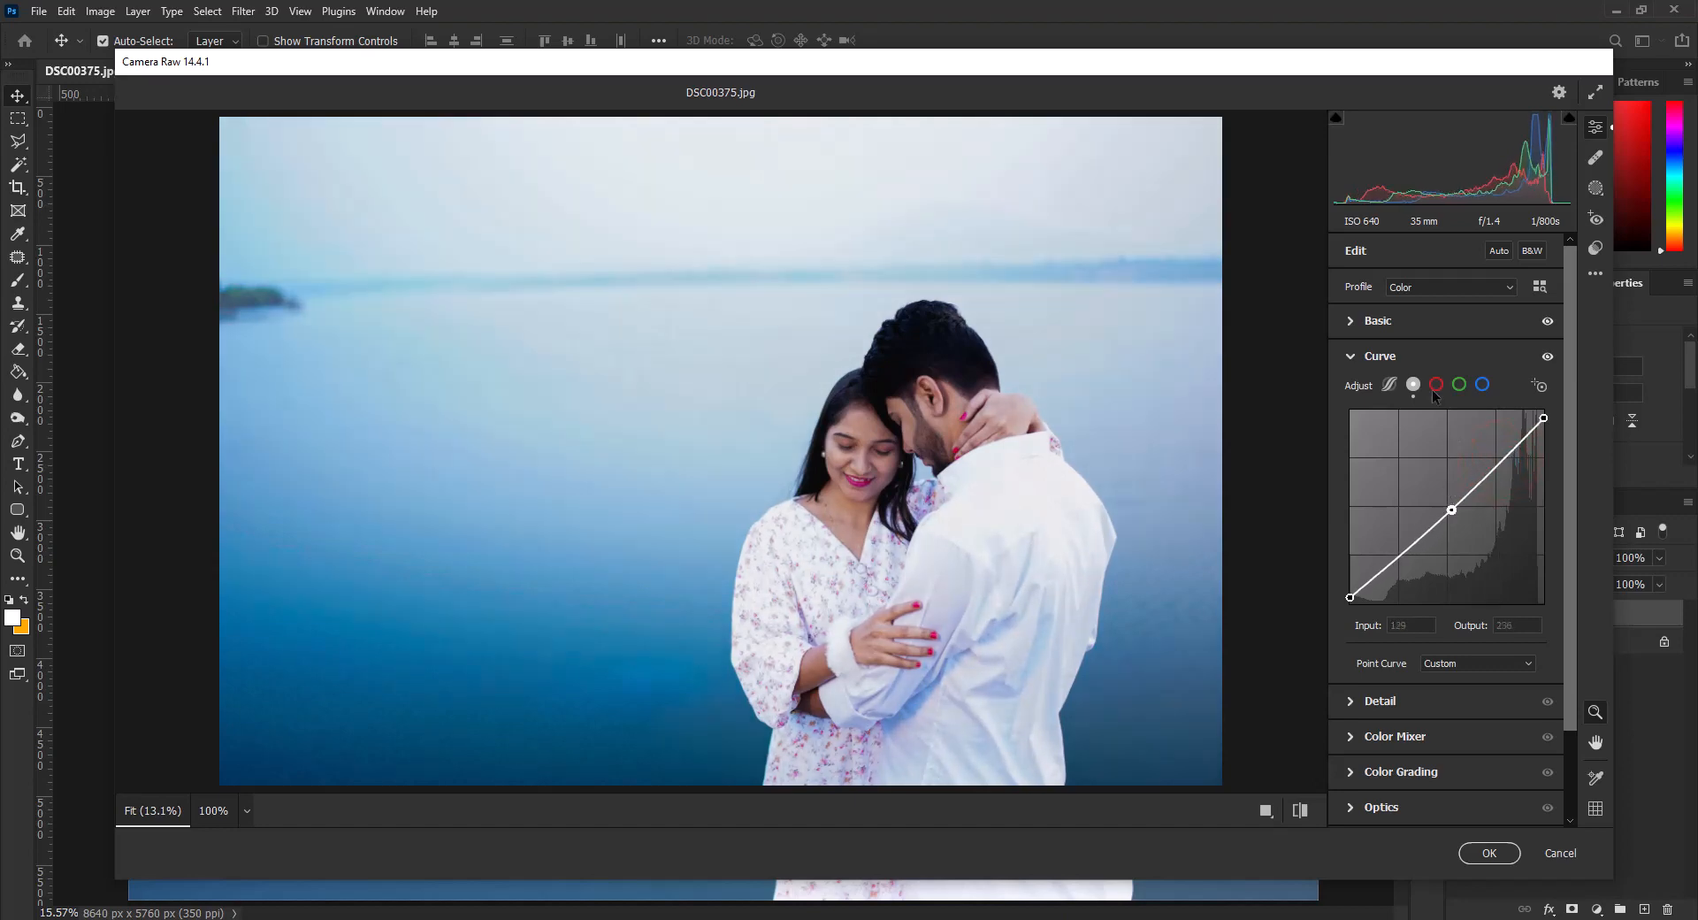
Step: Sharpen the photo slightly in the Detail adjustments, with a Sharpening amount of about 15
click(1408, 355)
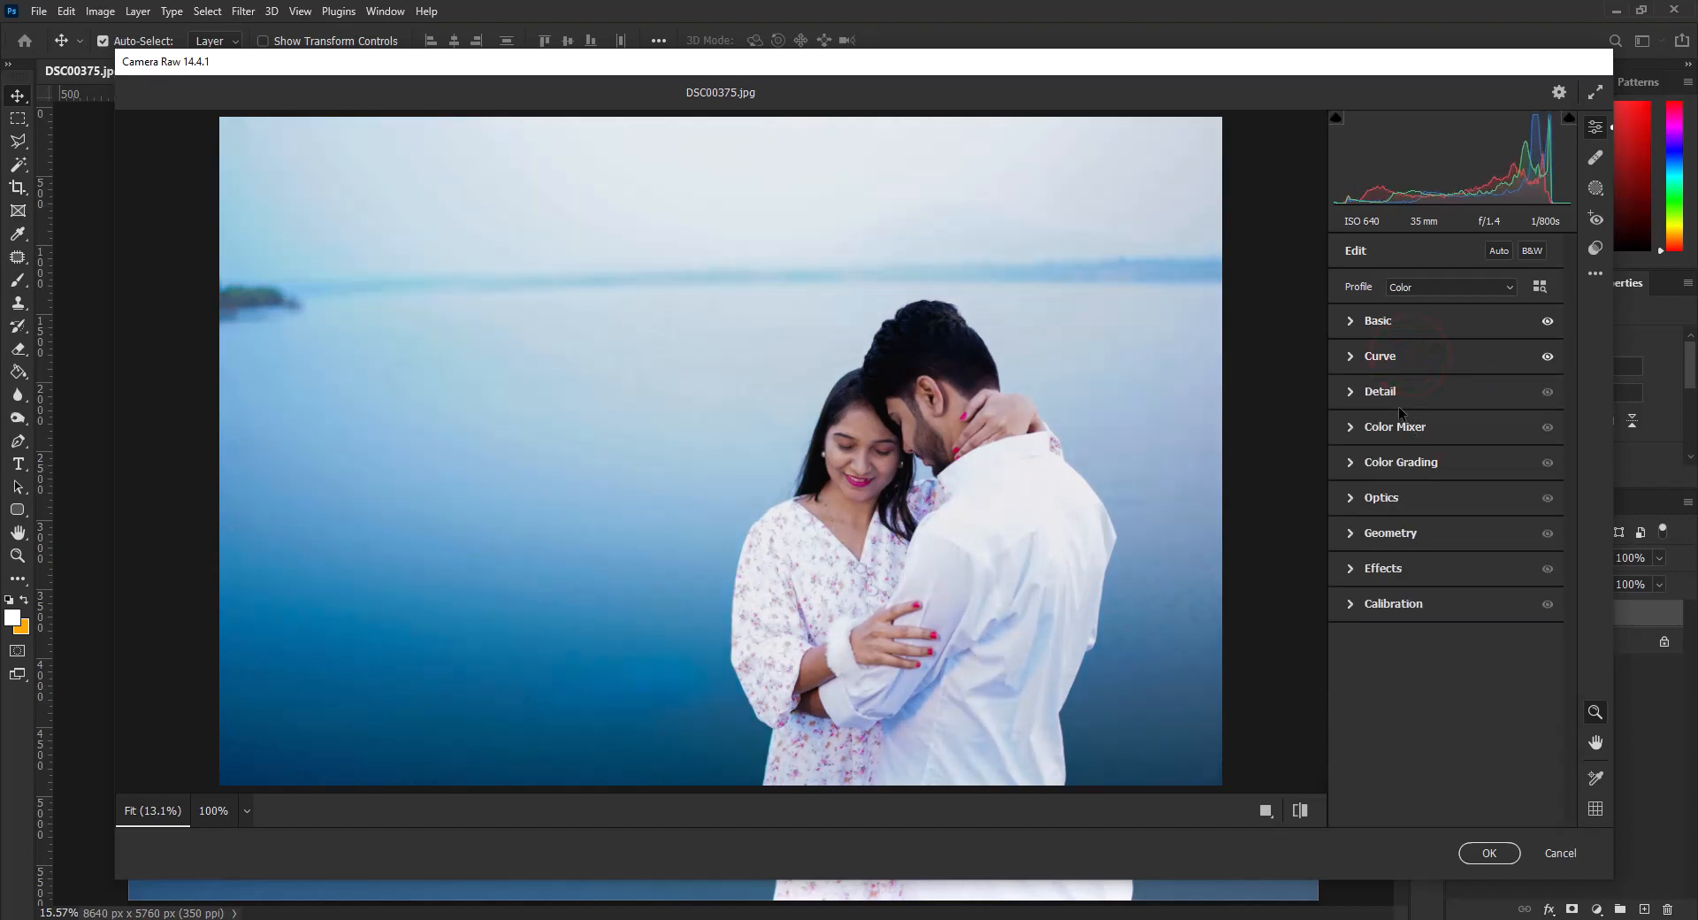
click(1394, 392)
drag(1355, 436, 1366, 434)
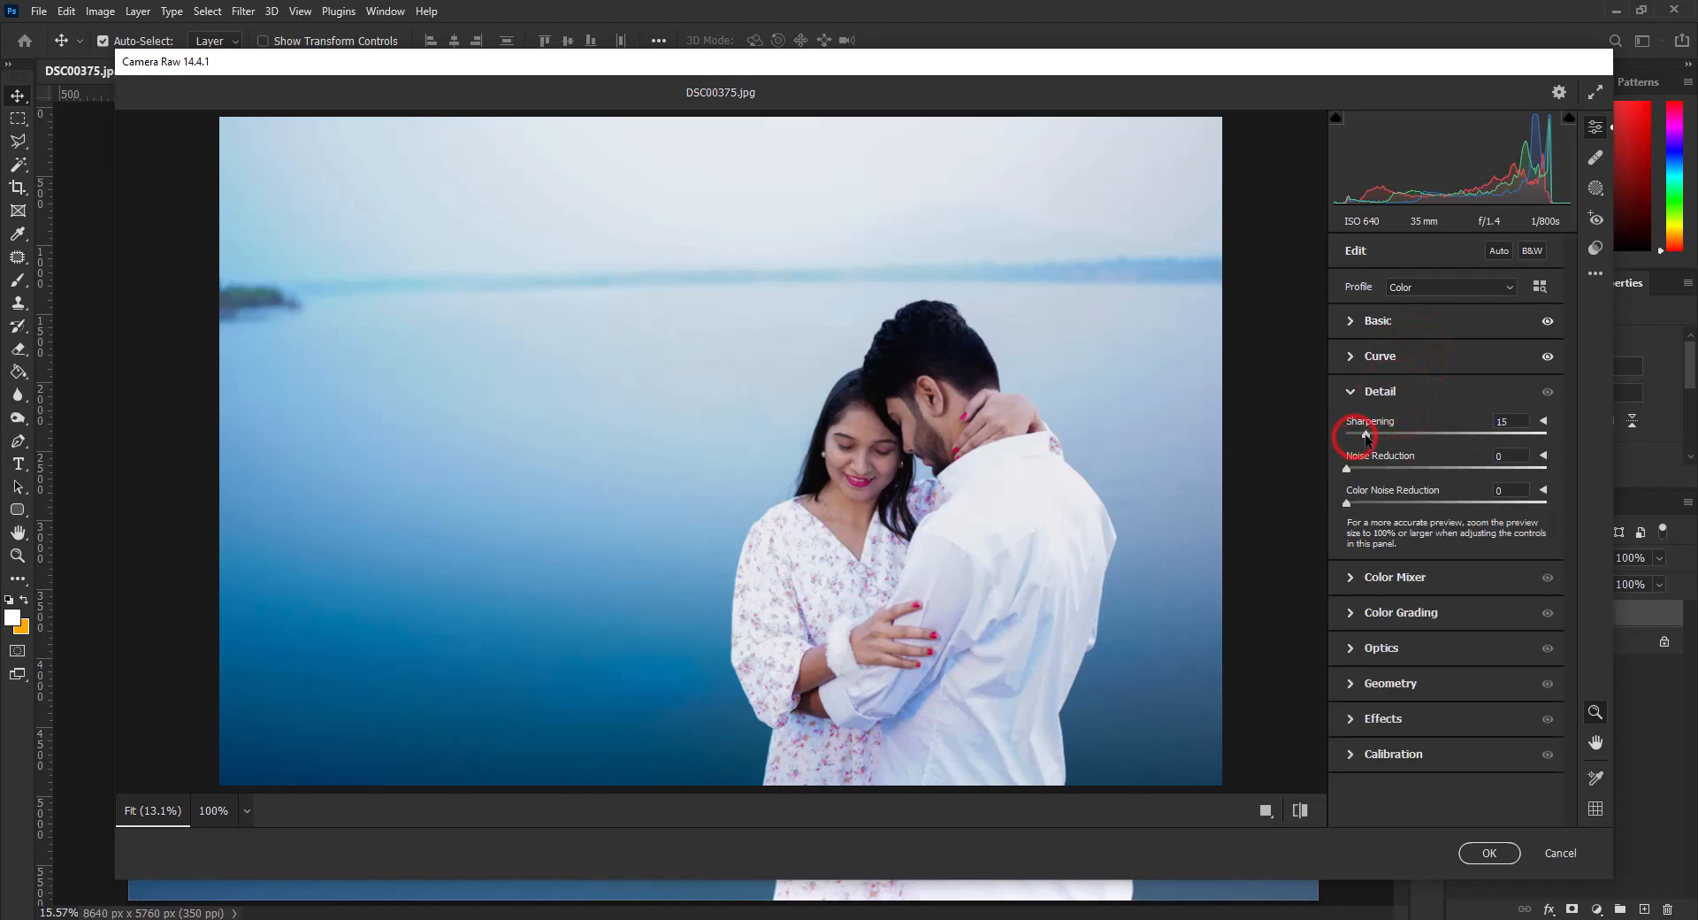
mouse_move(902, 451)
mouse_down()
mouse_move(1032, 528)
mouse_move(885, 460)
mouse_move(924, 473)
mouse_move(902, 467)
mouse_up()
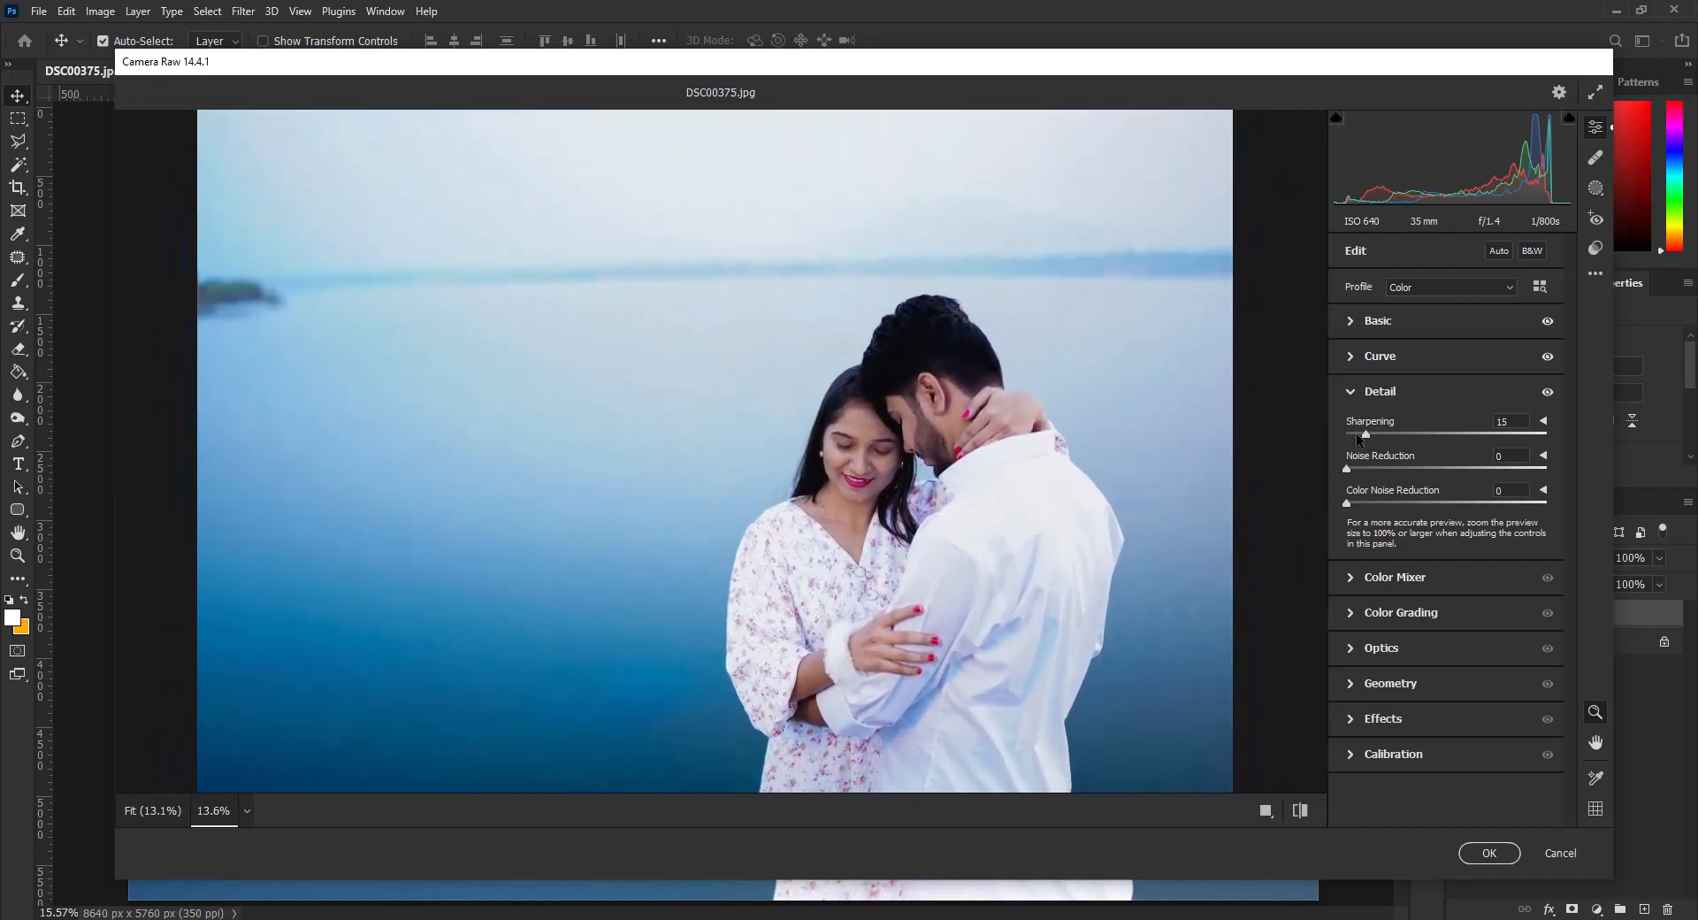
click(1359, 435)
Step: Move the midtone point of the point curve to input 127, output 132
click(1351, 391)
click(1353, 355)
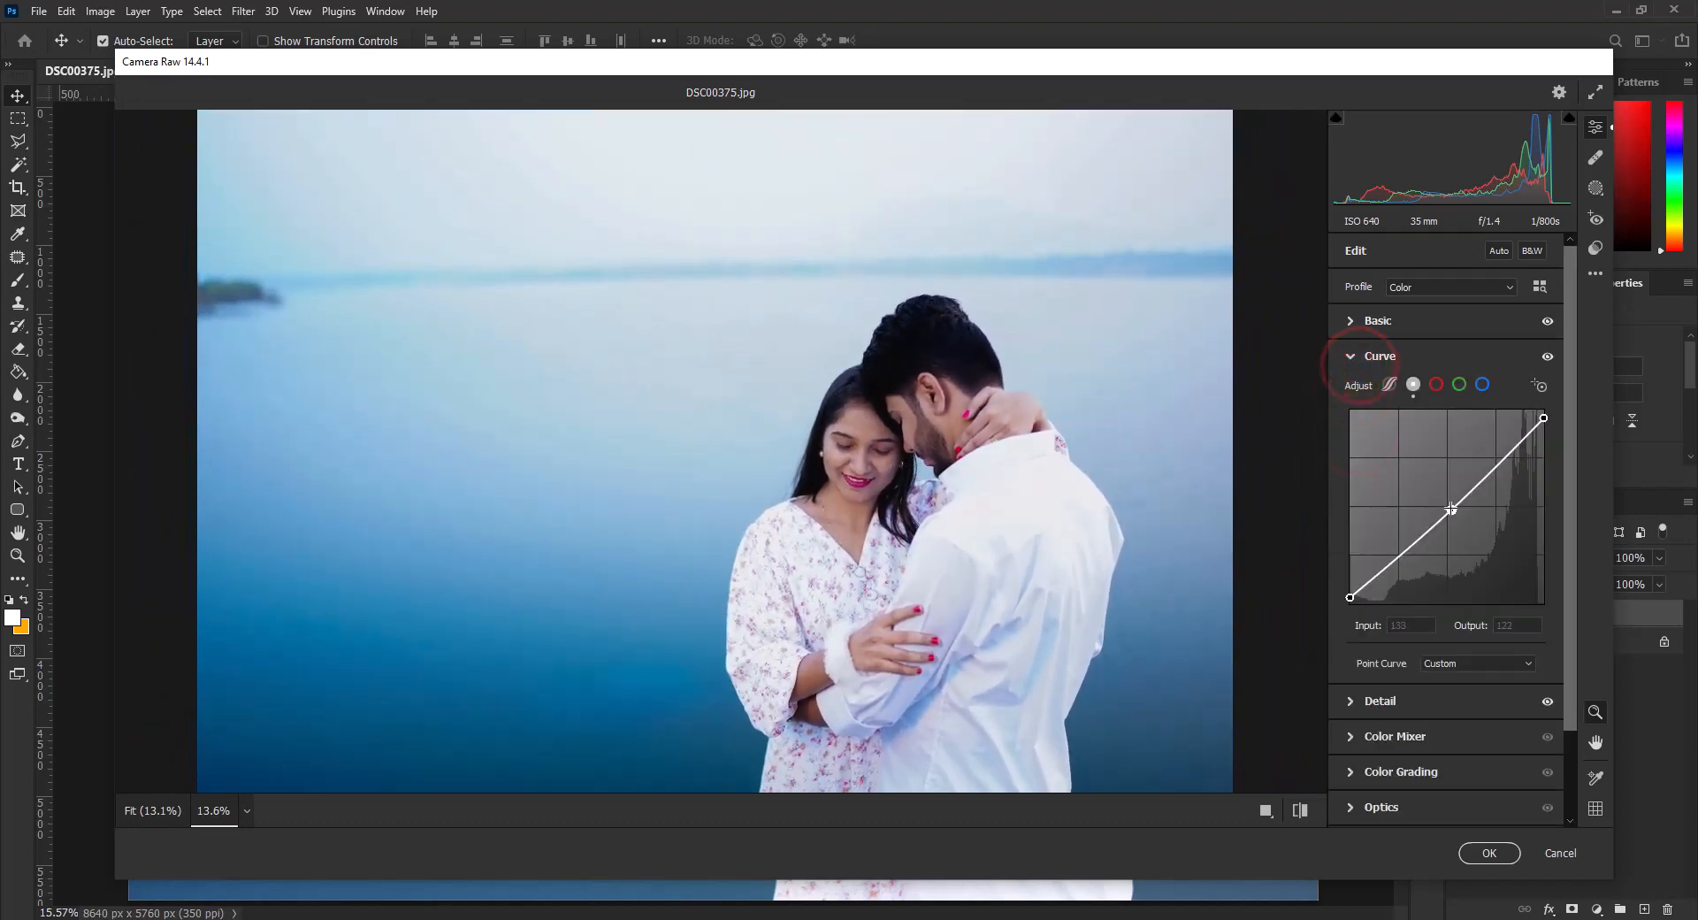
mouse_move(1450, 509)
mouse_down()
mouse_move(1449, 488)
mouse_move(1446, 504)
mouse_up()
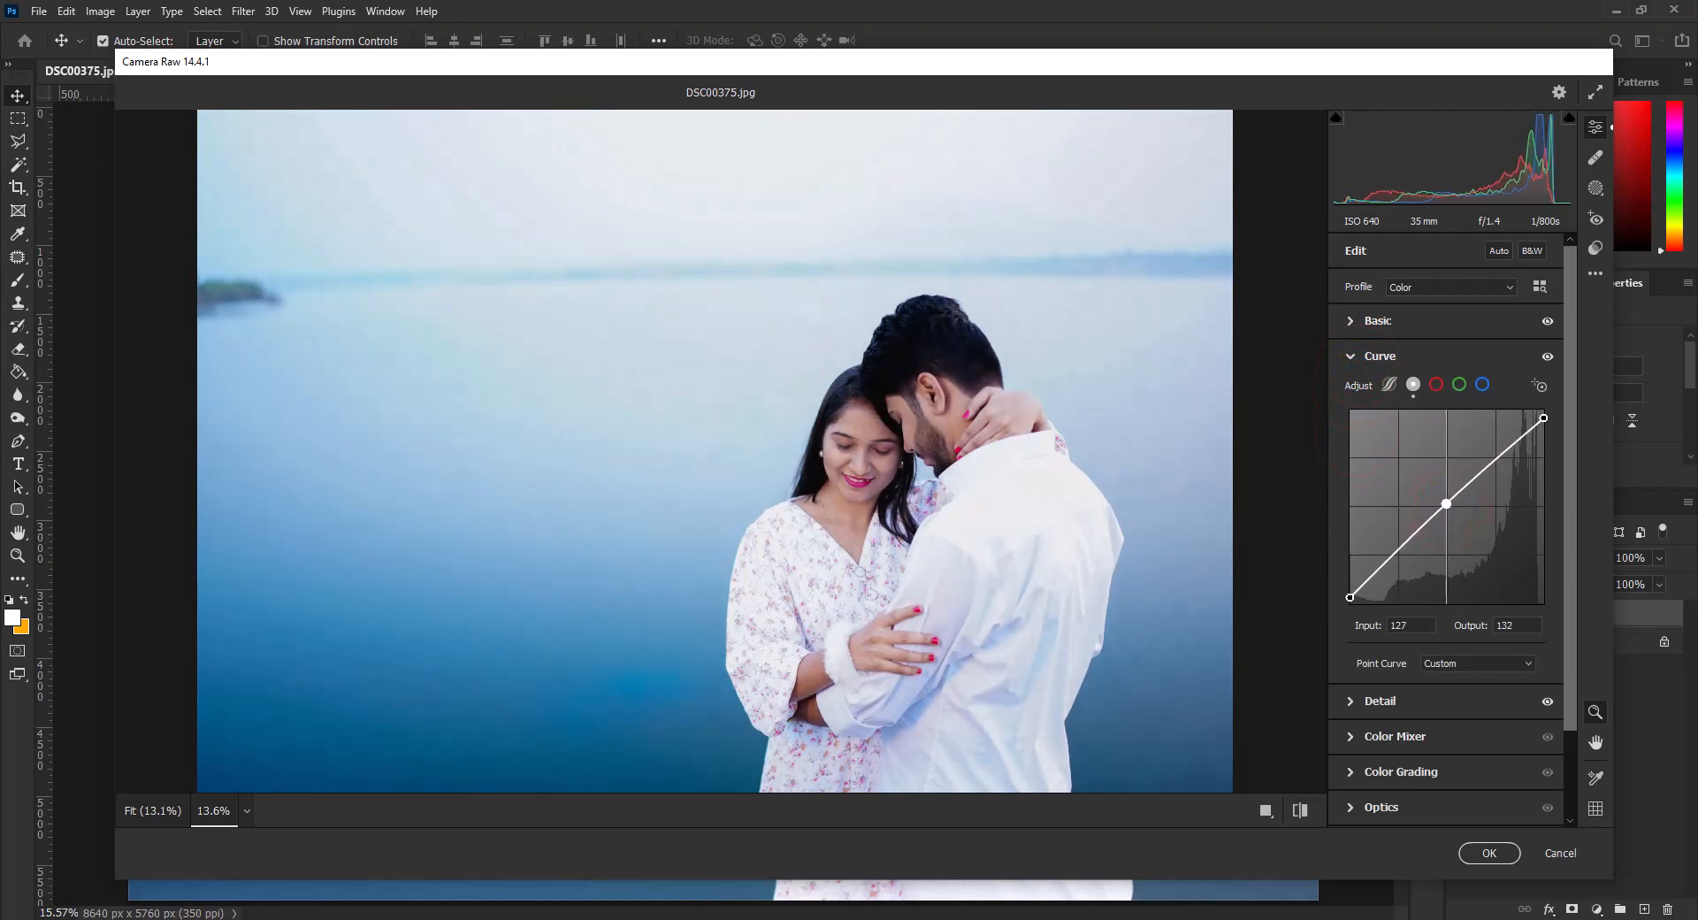
click(1420, 358)
Step: In the Color Mixer, set the Greens hue to +11 and keep the Aquas hue at 0
click(1412, 428)
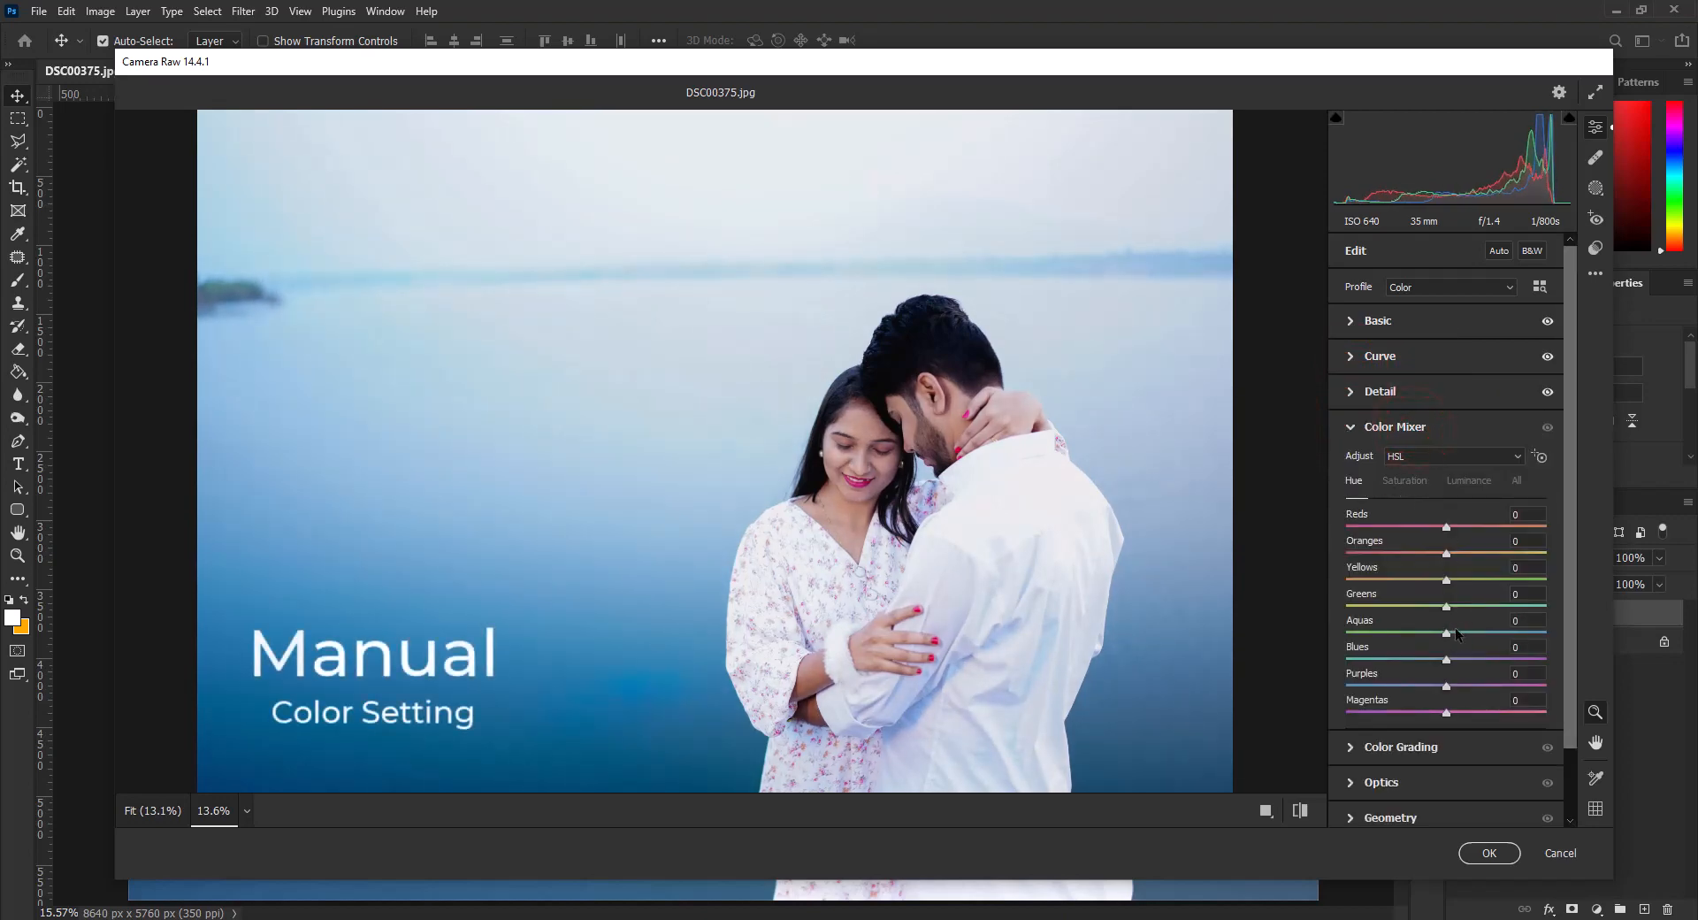
drag(1457, 633, 1588, 601)
key(ctrl+z)
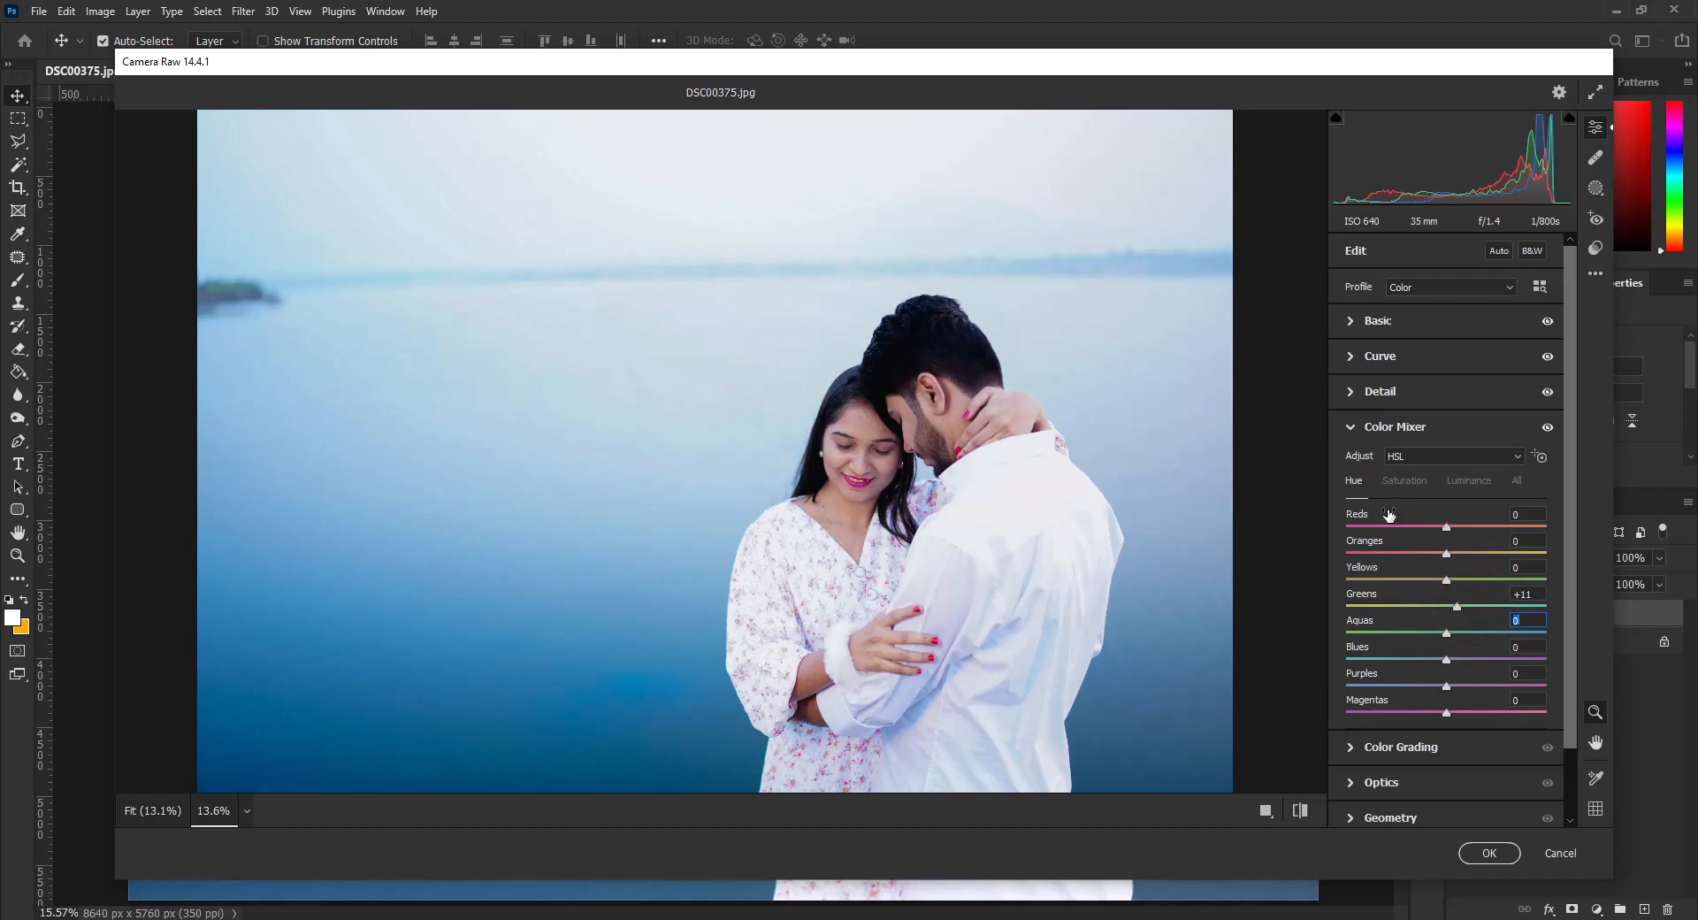
Step: Fine-tune the Color Mixer saturation values, and set the luminance of Reds to +1 and Oranges to +3
click(1405, 481)
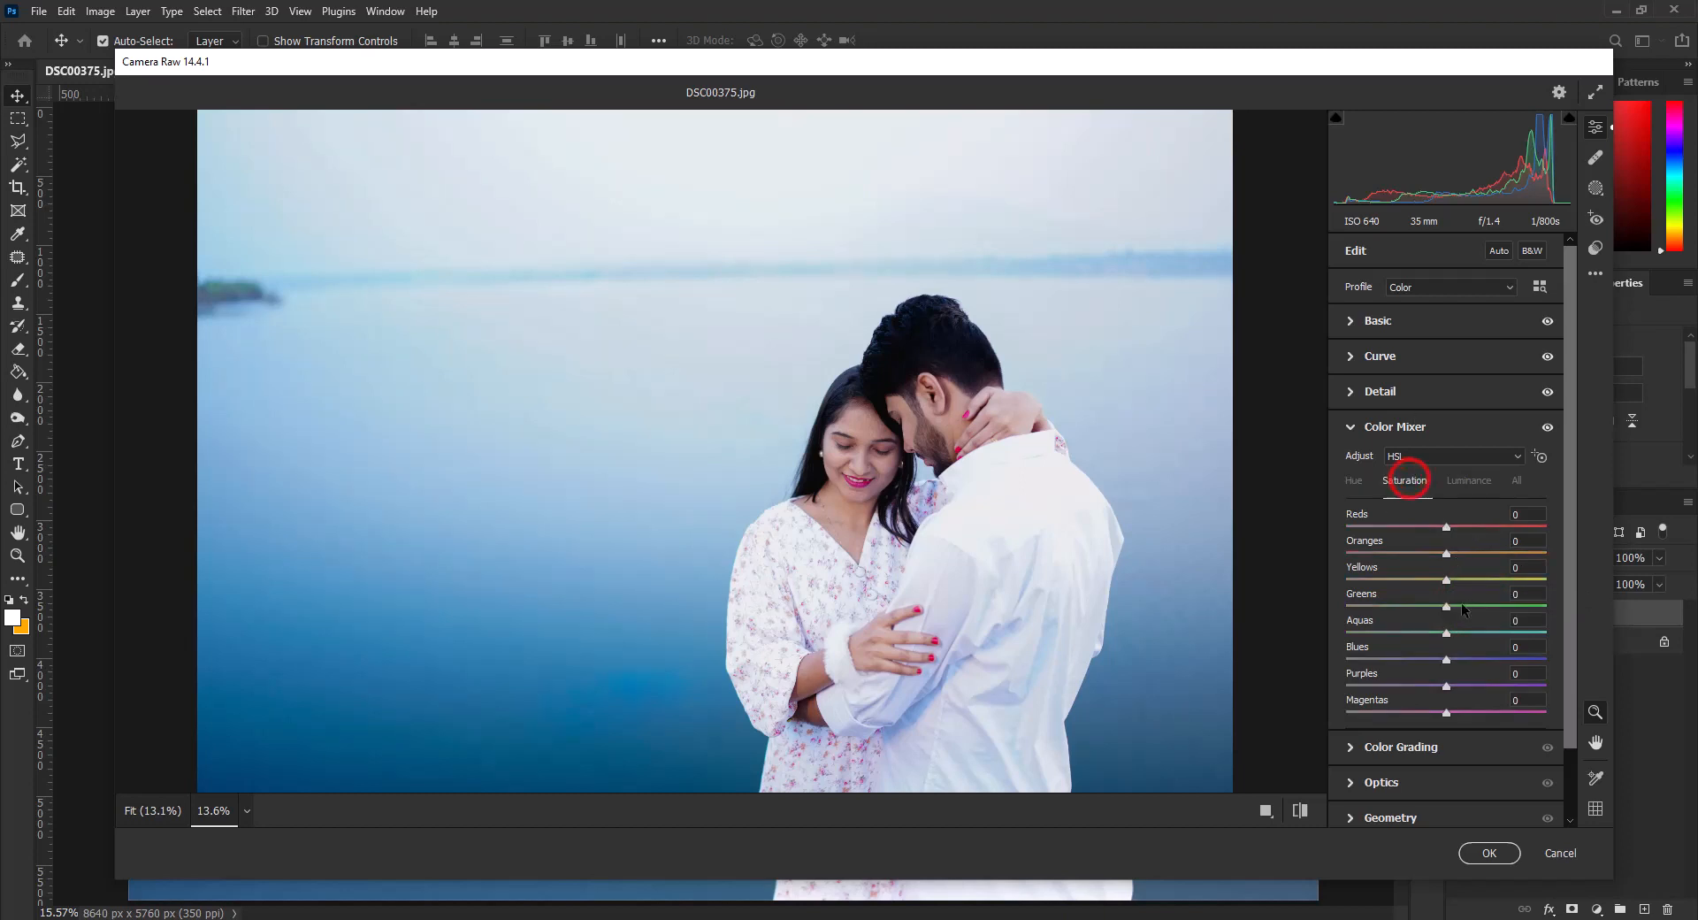
mouse_move(1439, 637)
mouse_down()
mouse_move(1366, 629)
mouse_move(1575, 619)
mouse_move(1394, 618)
mouse_move(1450, 656)
mouse_up()
drag(1455, 607, 1450, 538)
click(1471, 483)
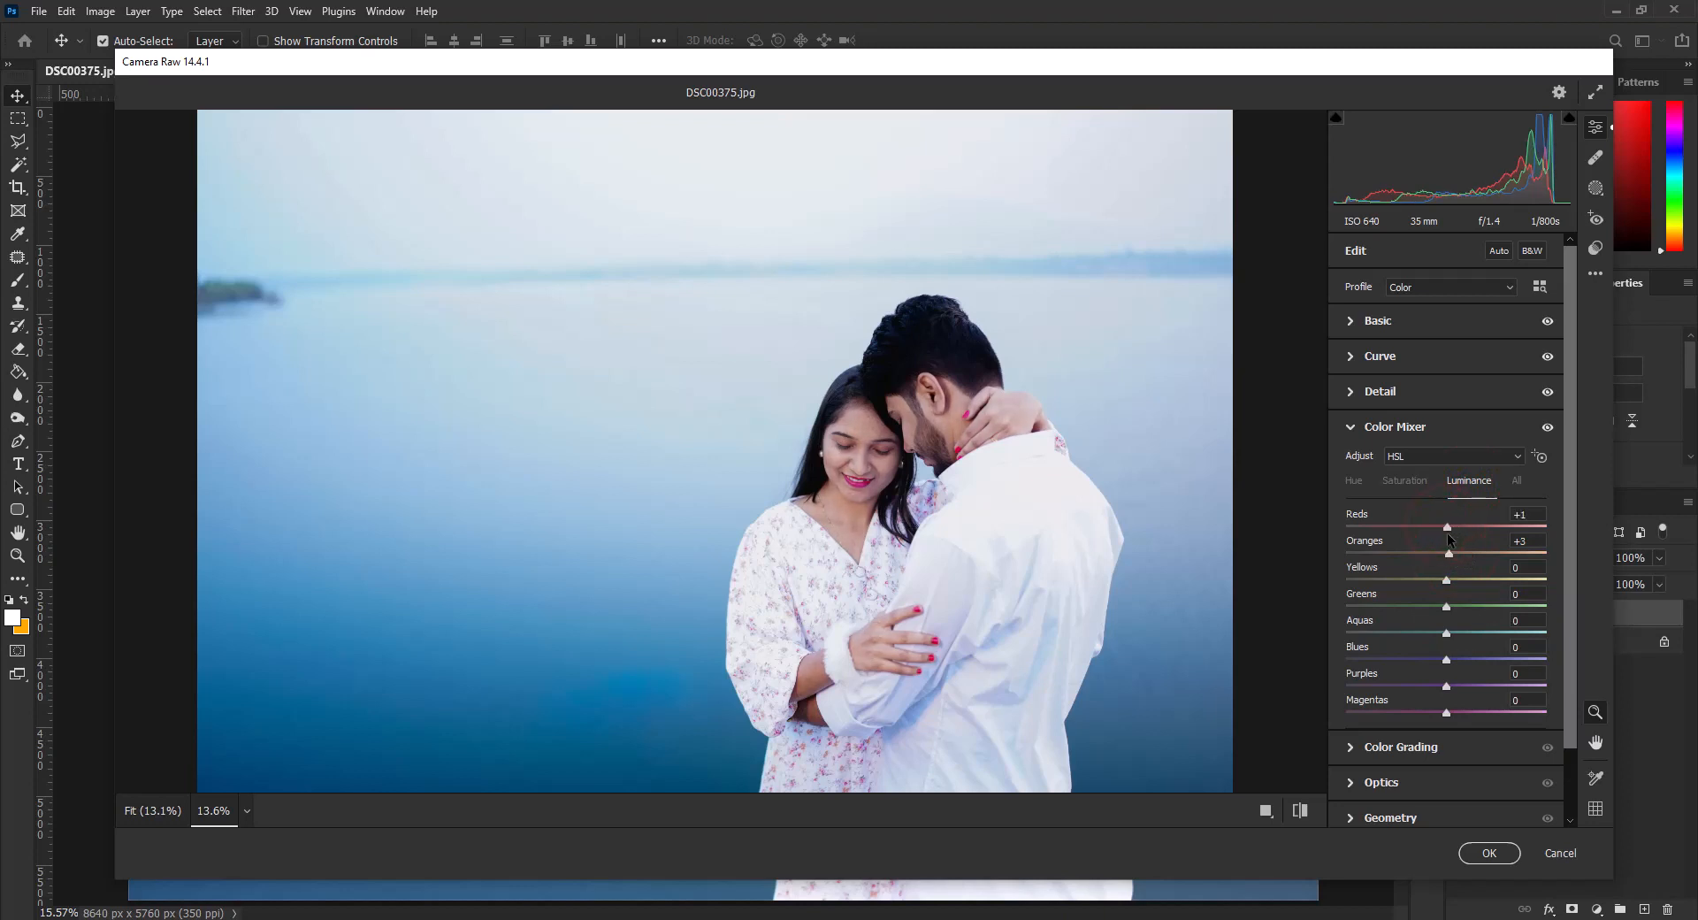
click(1427, 430)
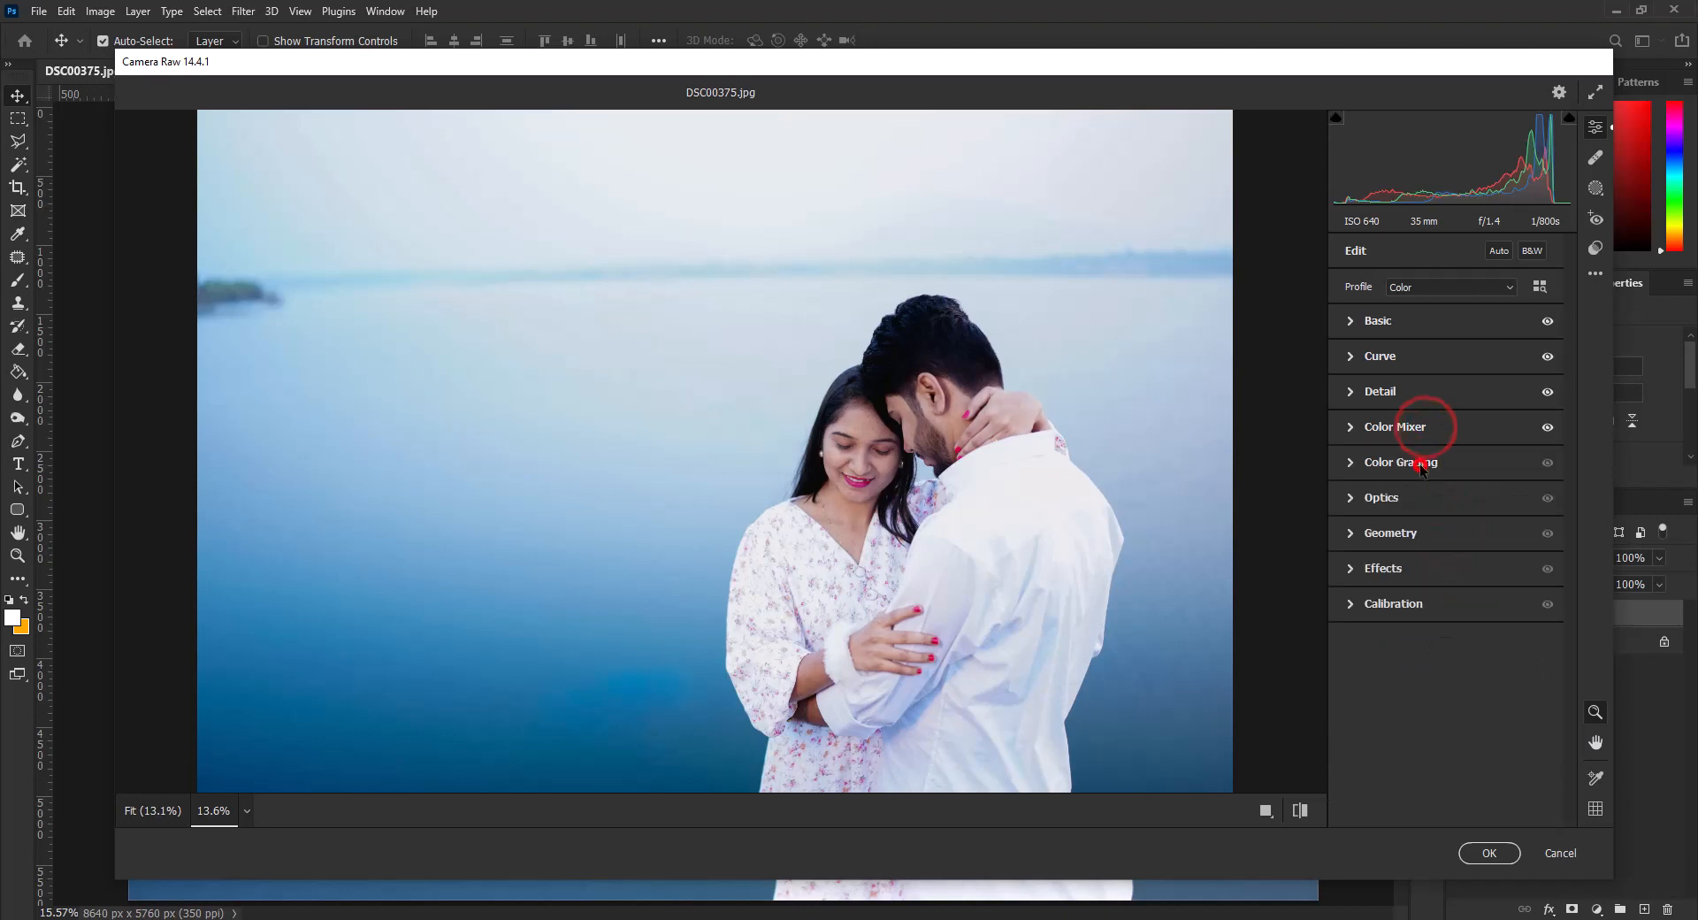
Step: Color grade the shadows with Hue 202, Saturation 6 and Blending 100
click(1420, 461)
click(1439, 361)
drag(1347, 631, 1461, 610)
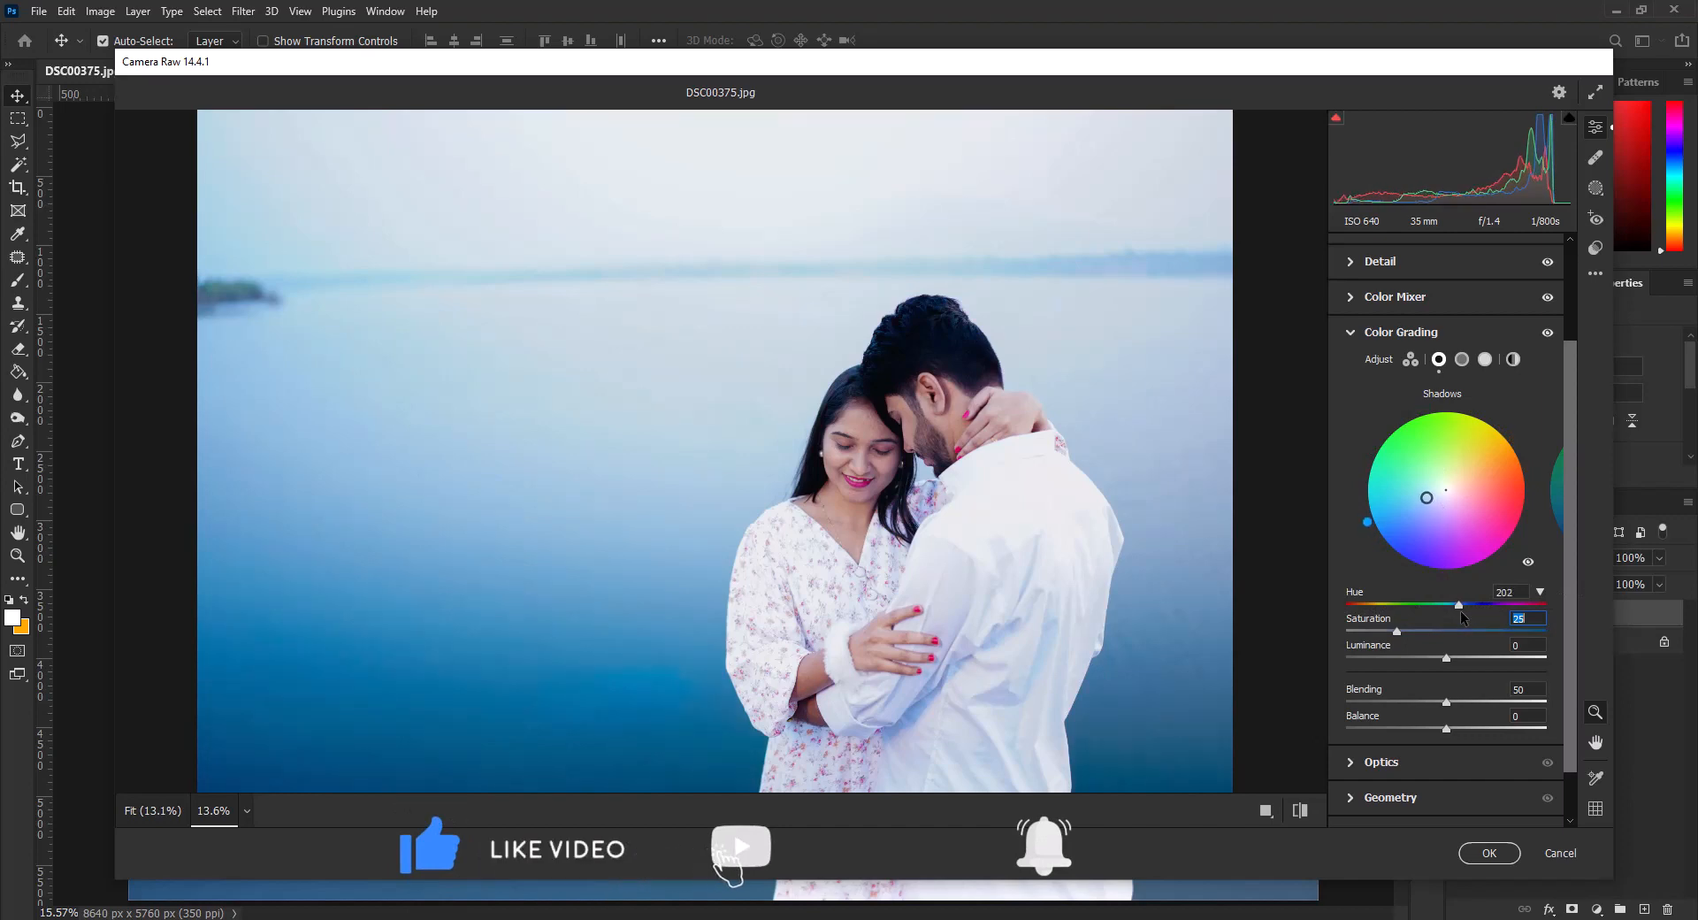
click(1357, 630)
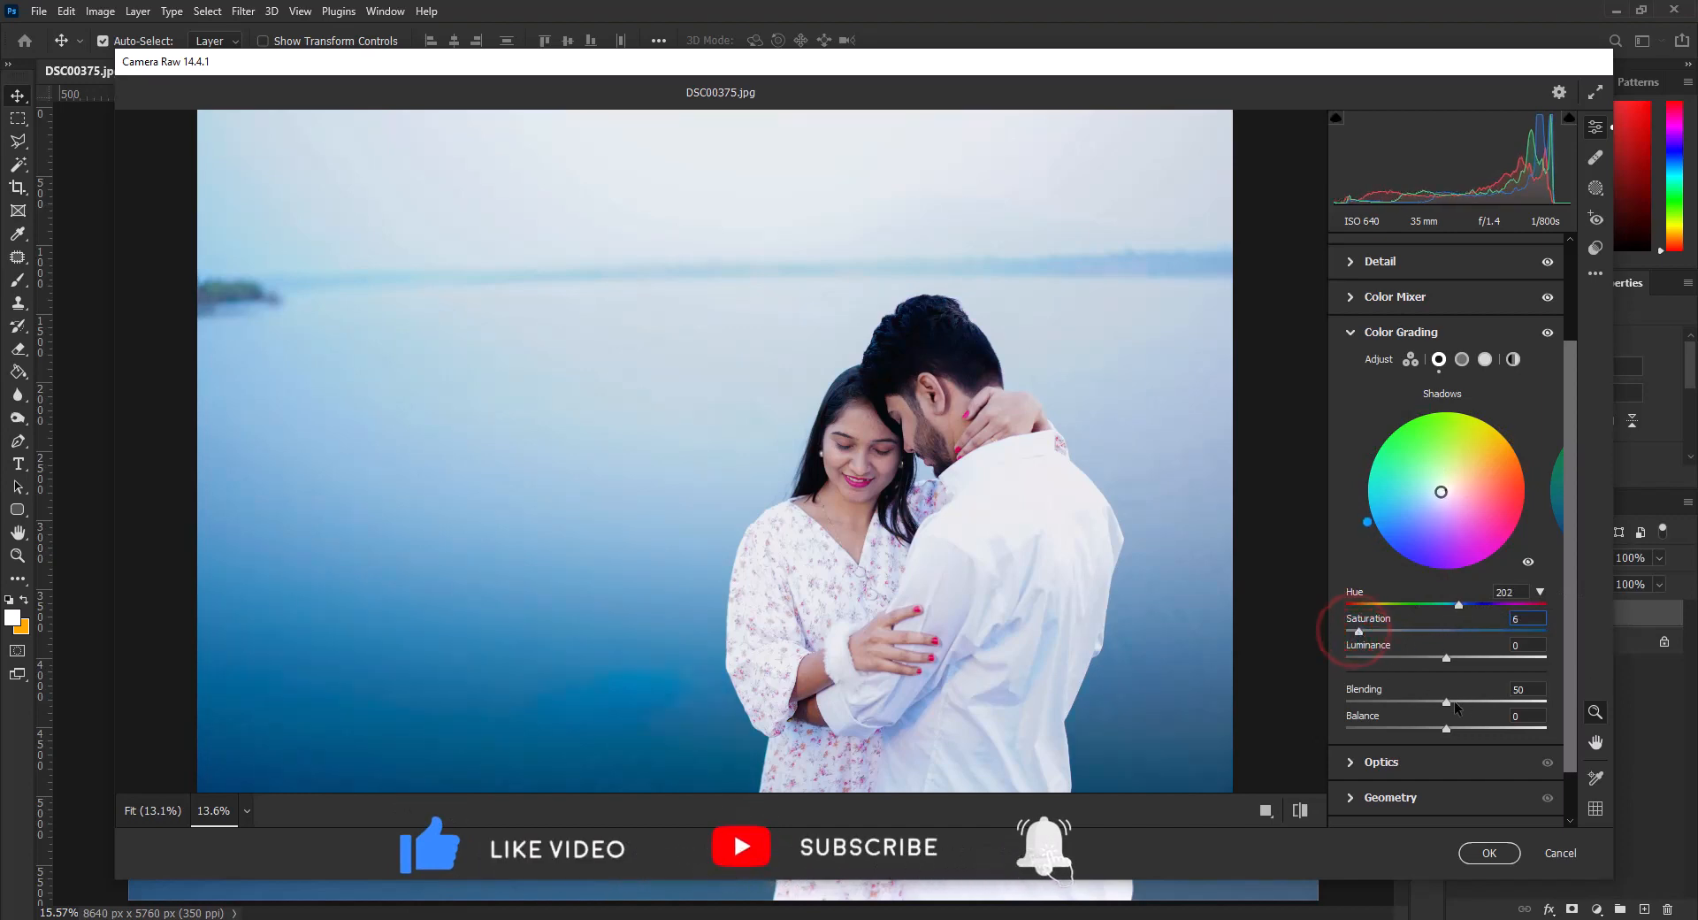
drag(1449, 702, 1553, 702)
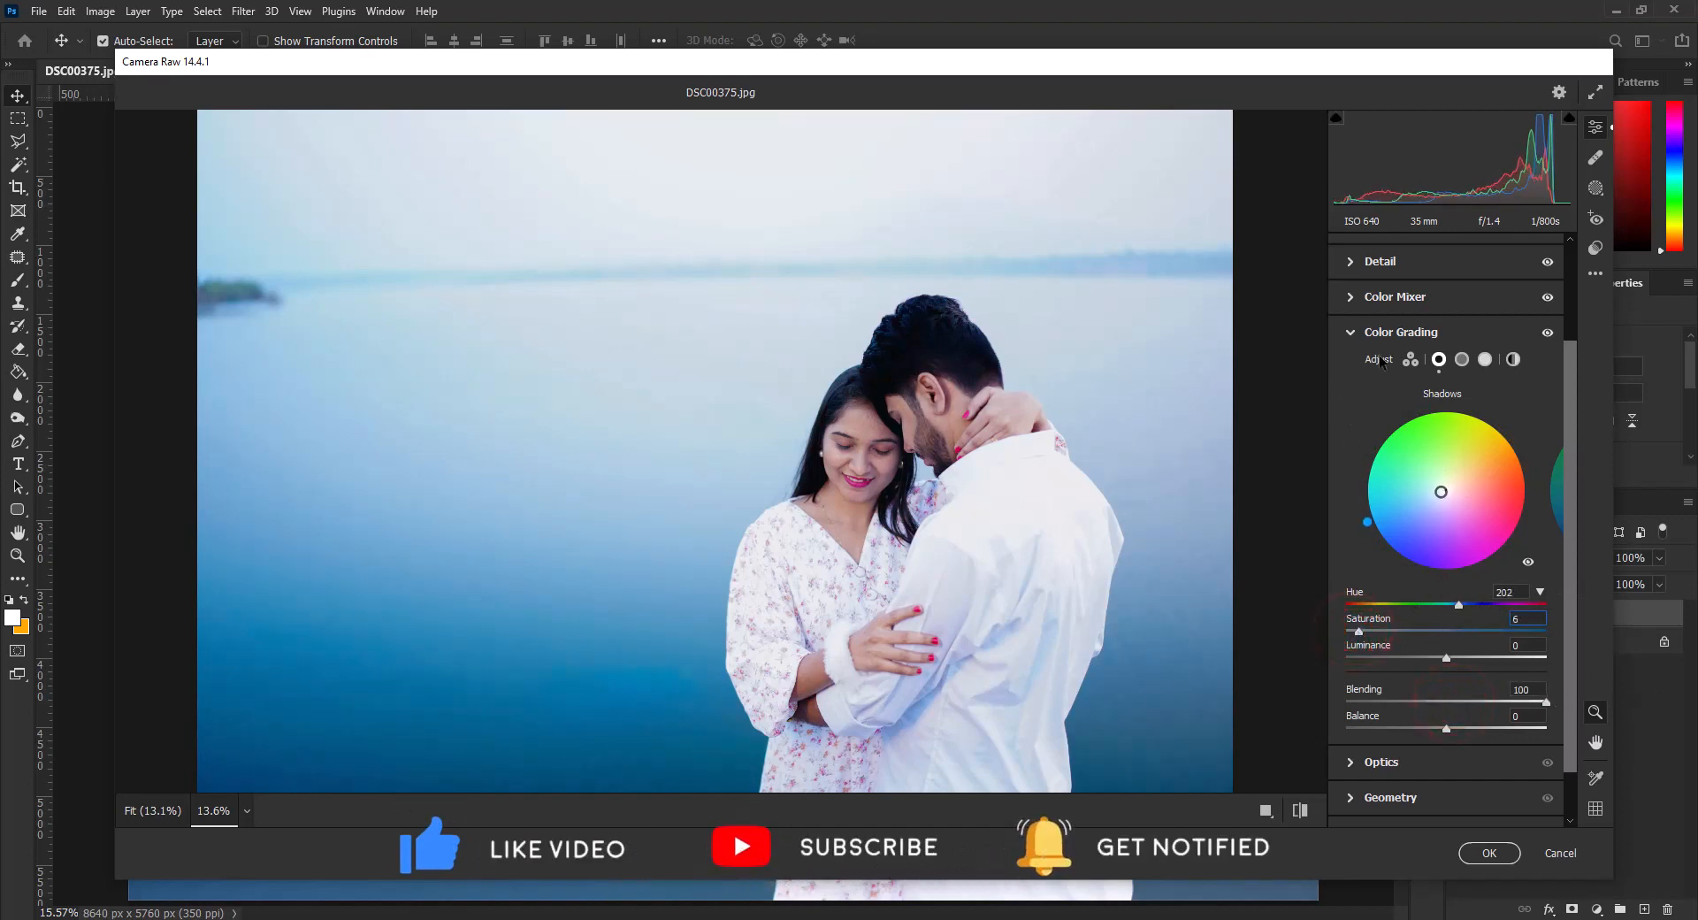
click(1463, 320)
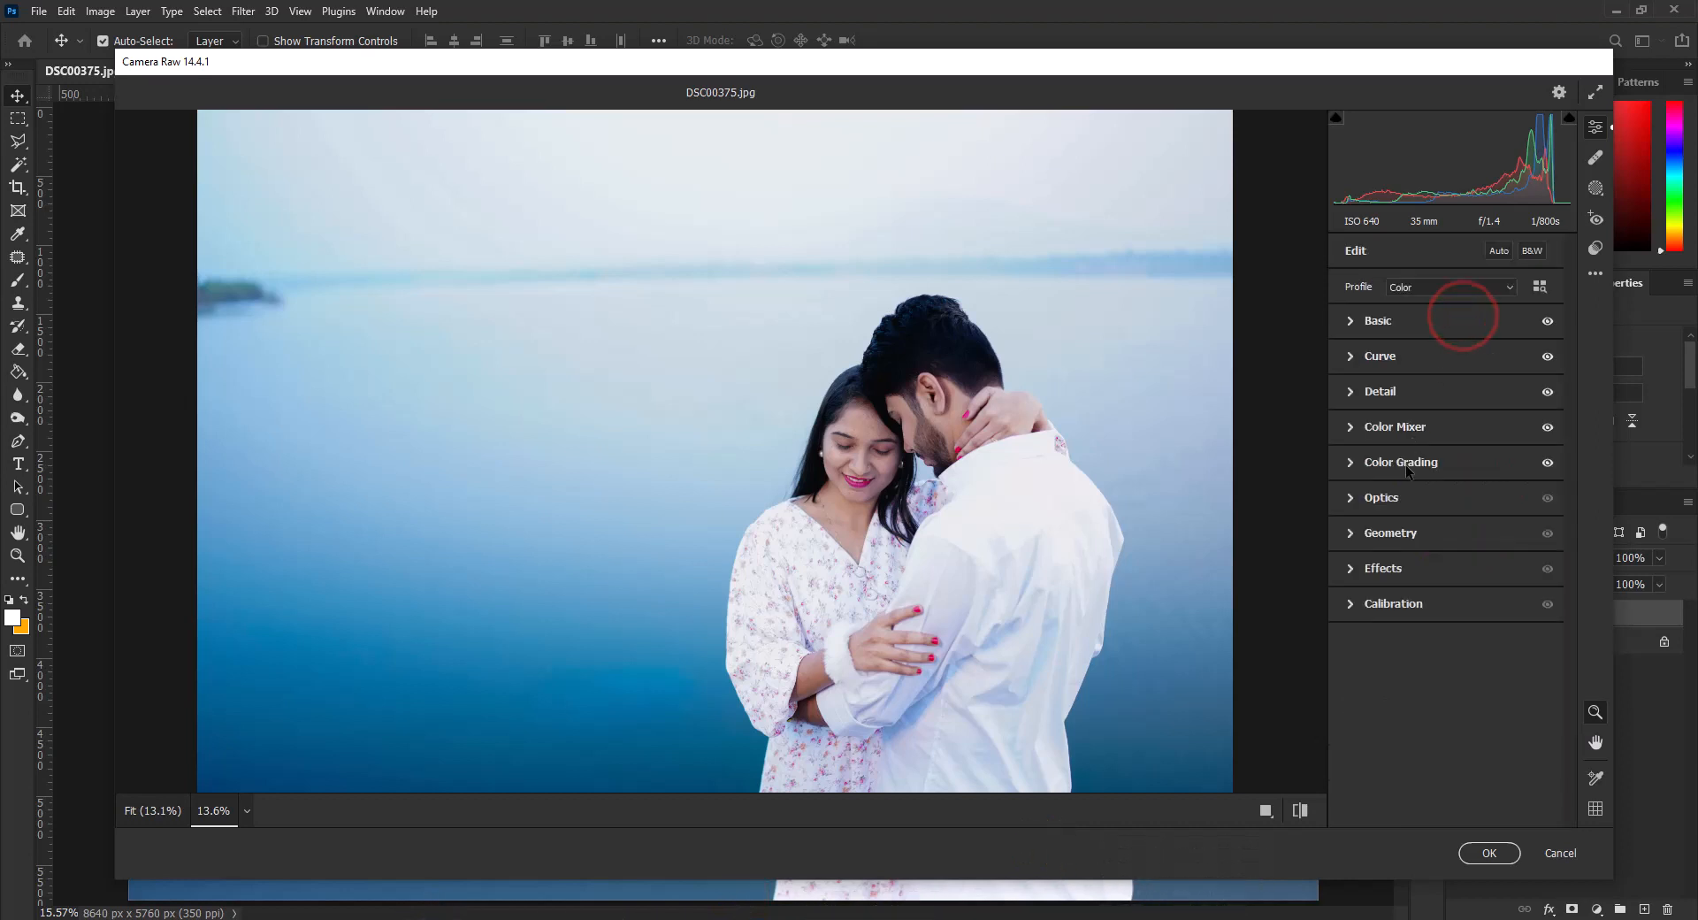
click(1401, 568)
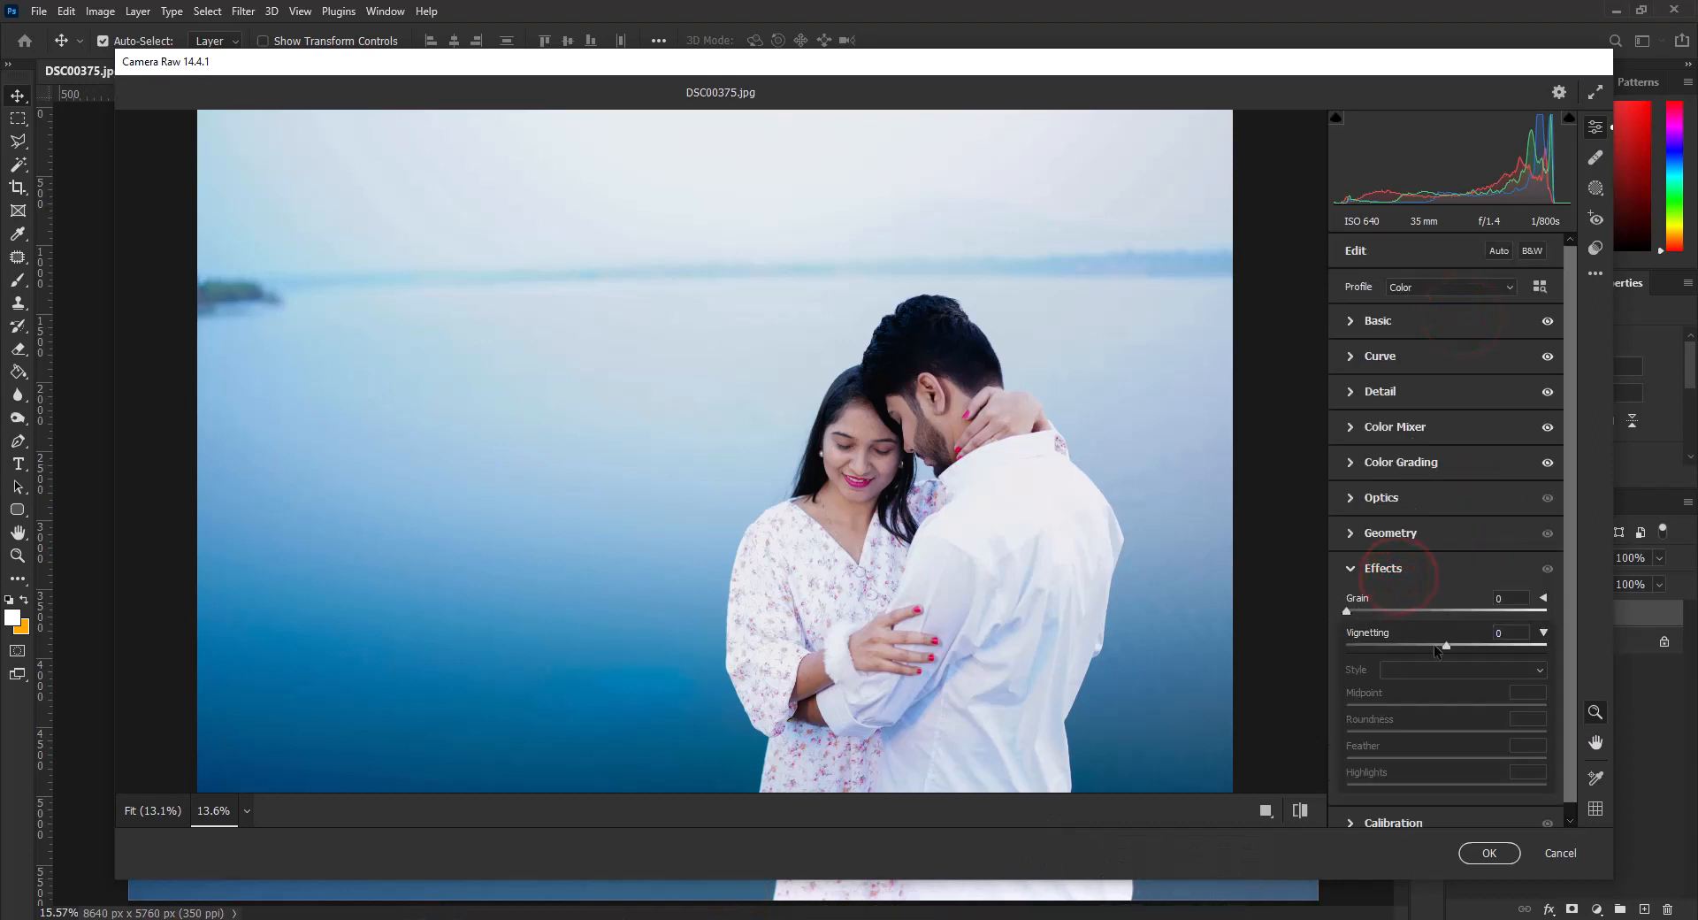
drag(1445, 646, 1441, 645)
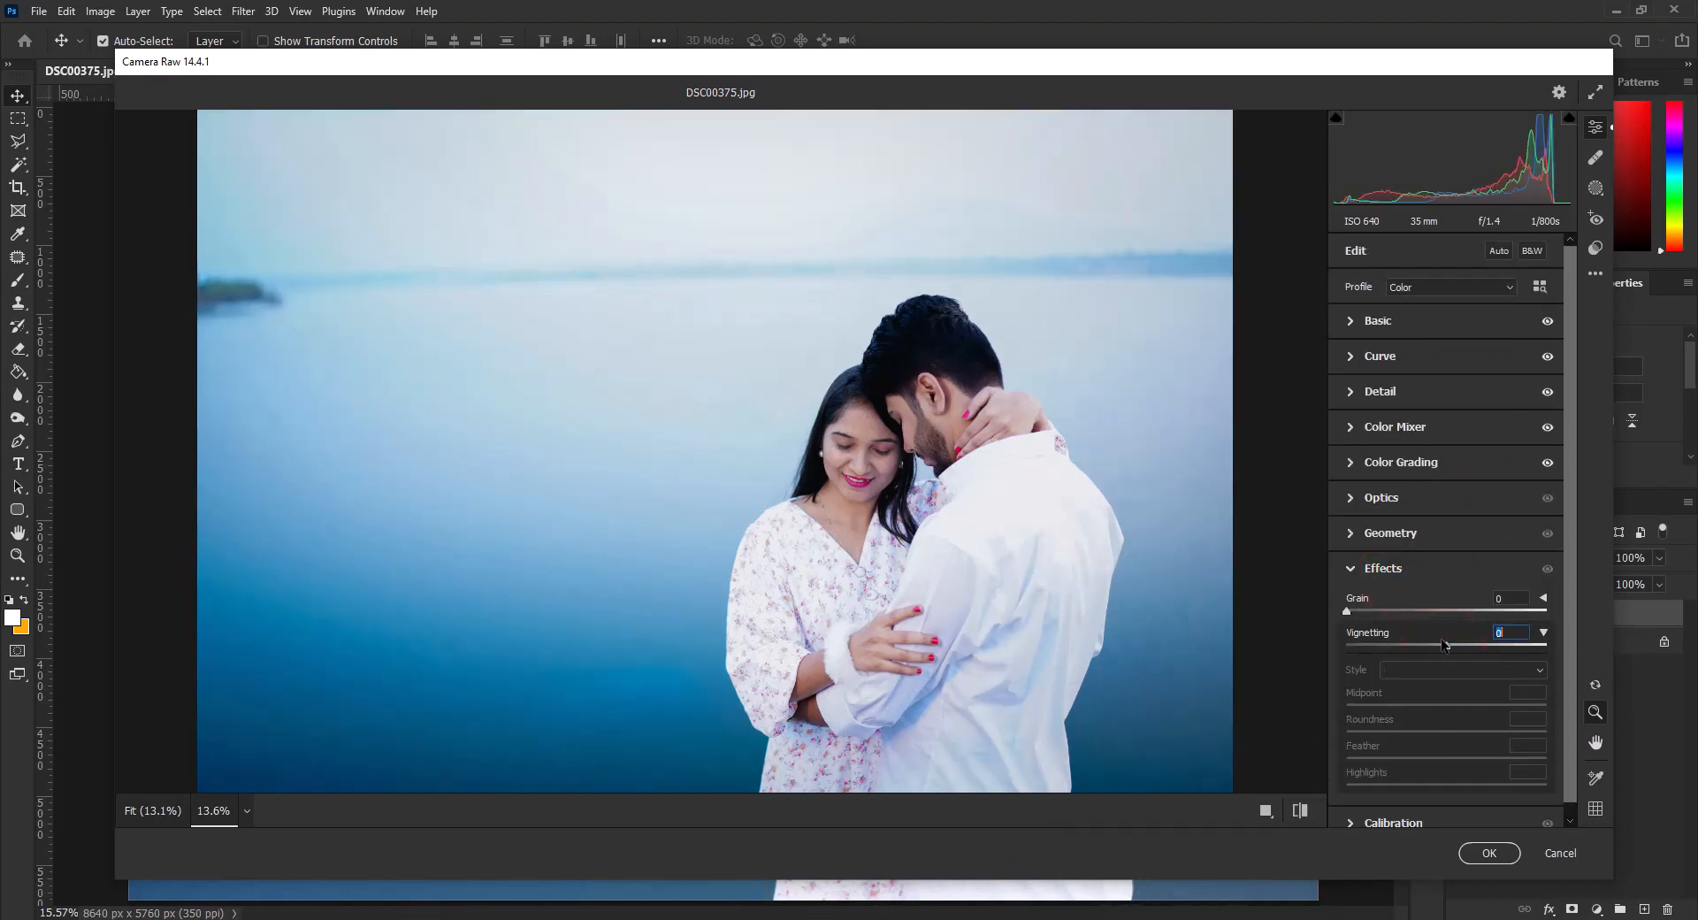
click(1394, 571)
Step: Create a Select Subject mask of the couple and invert it to cover the background
click(1595, 188)
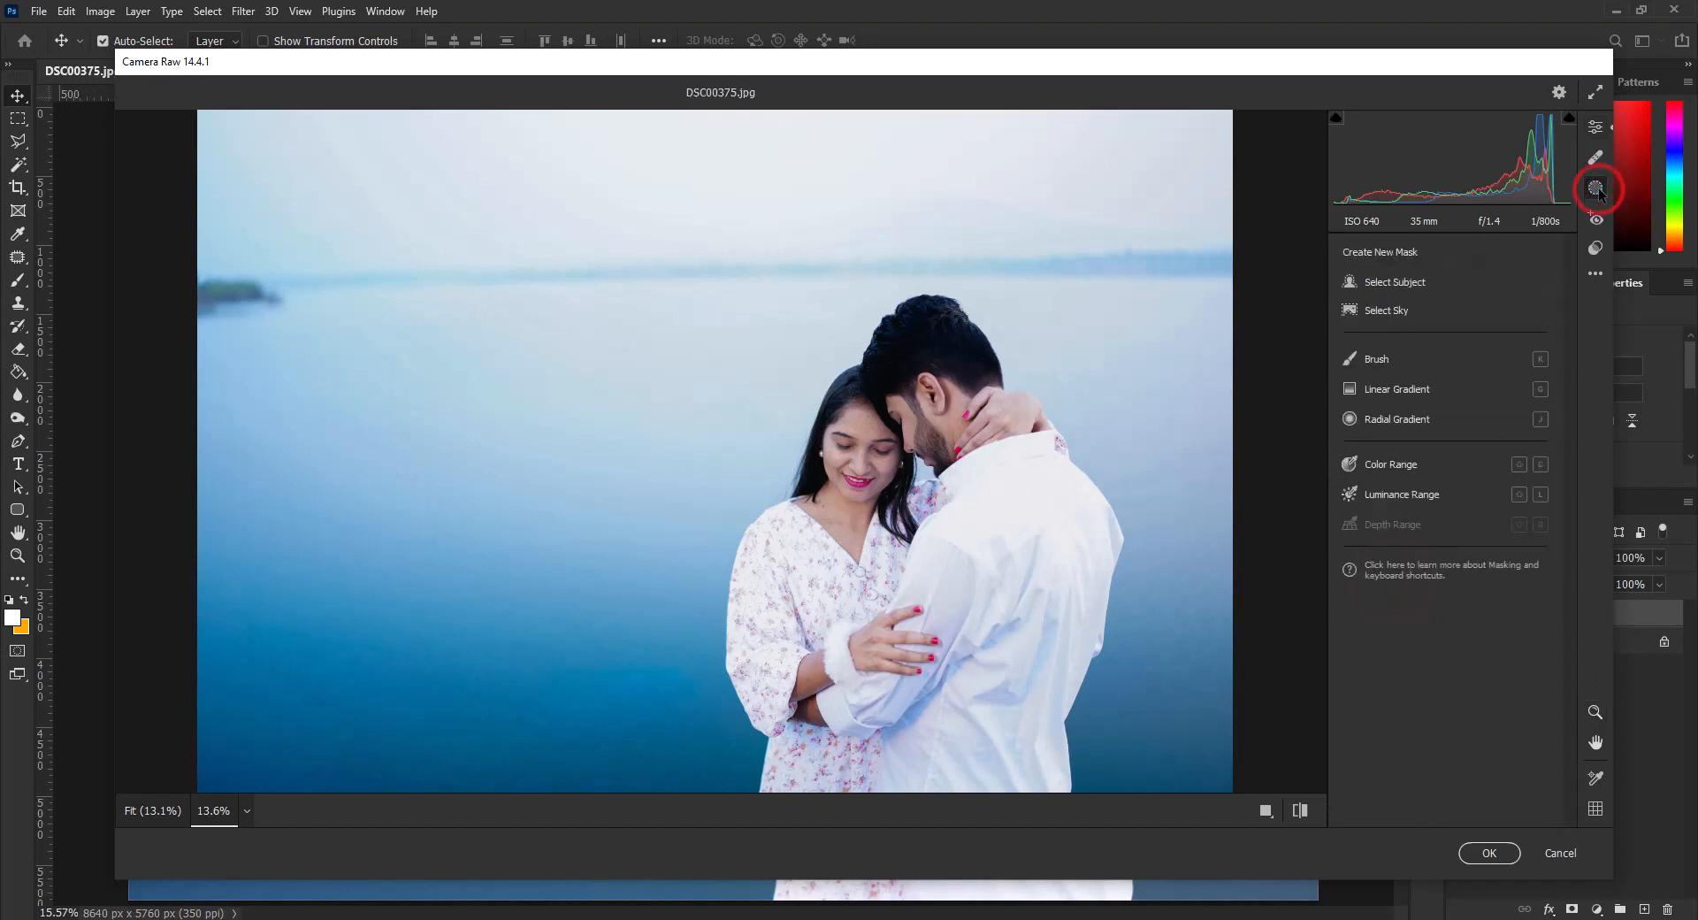
click(1373, 281)
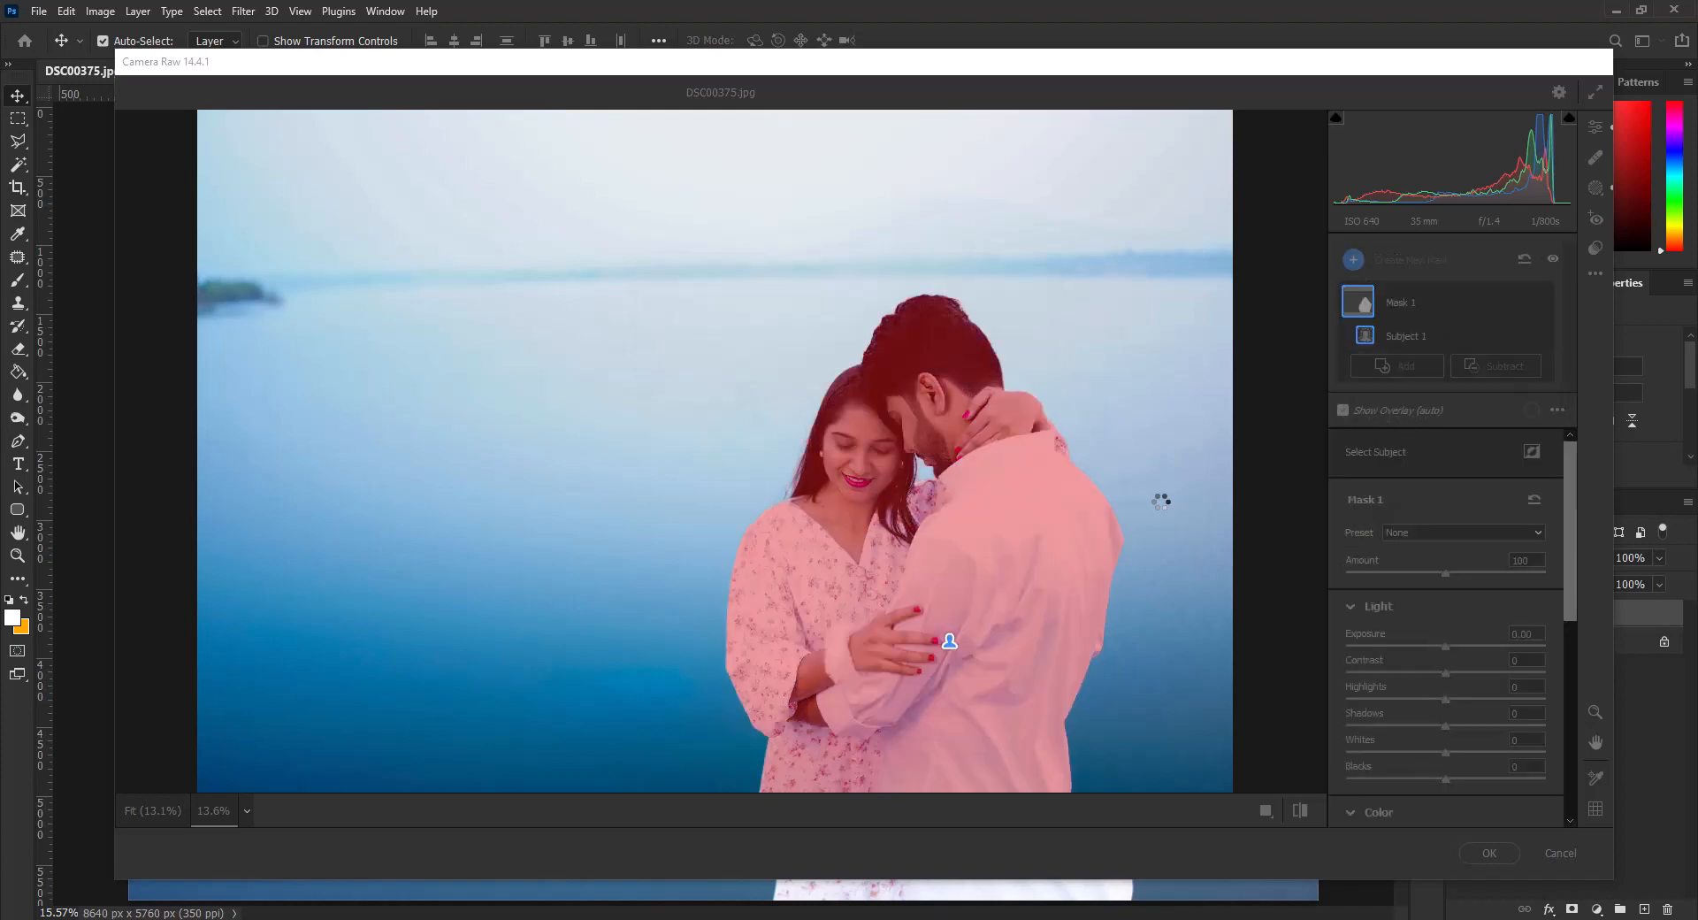
right_click(1362, 305)
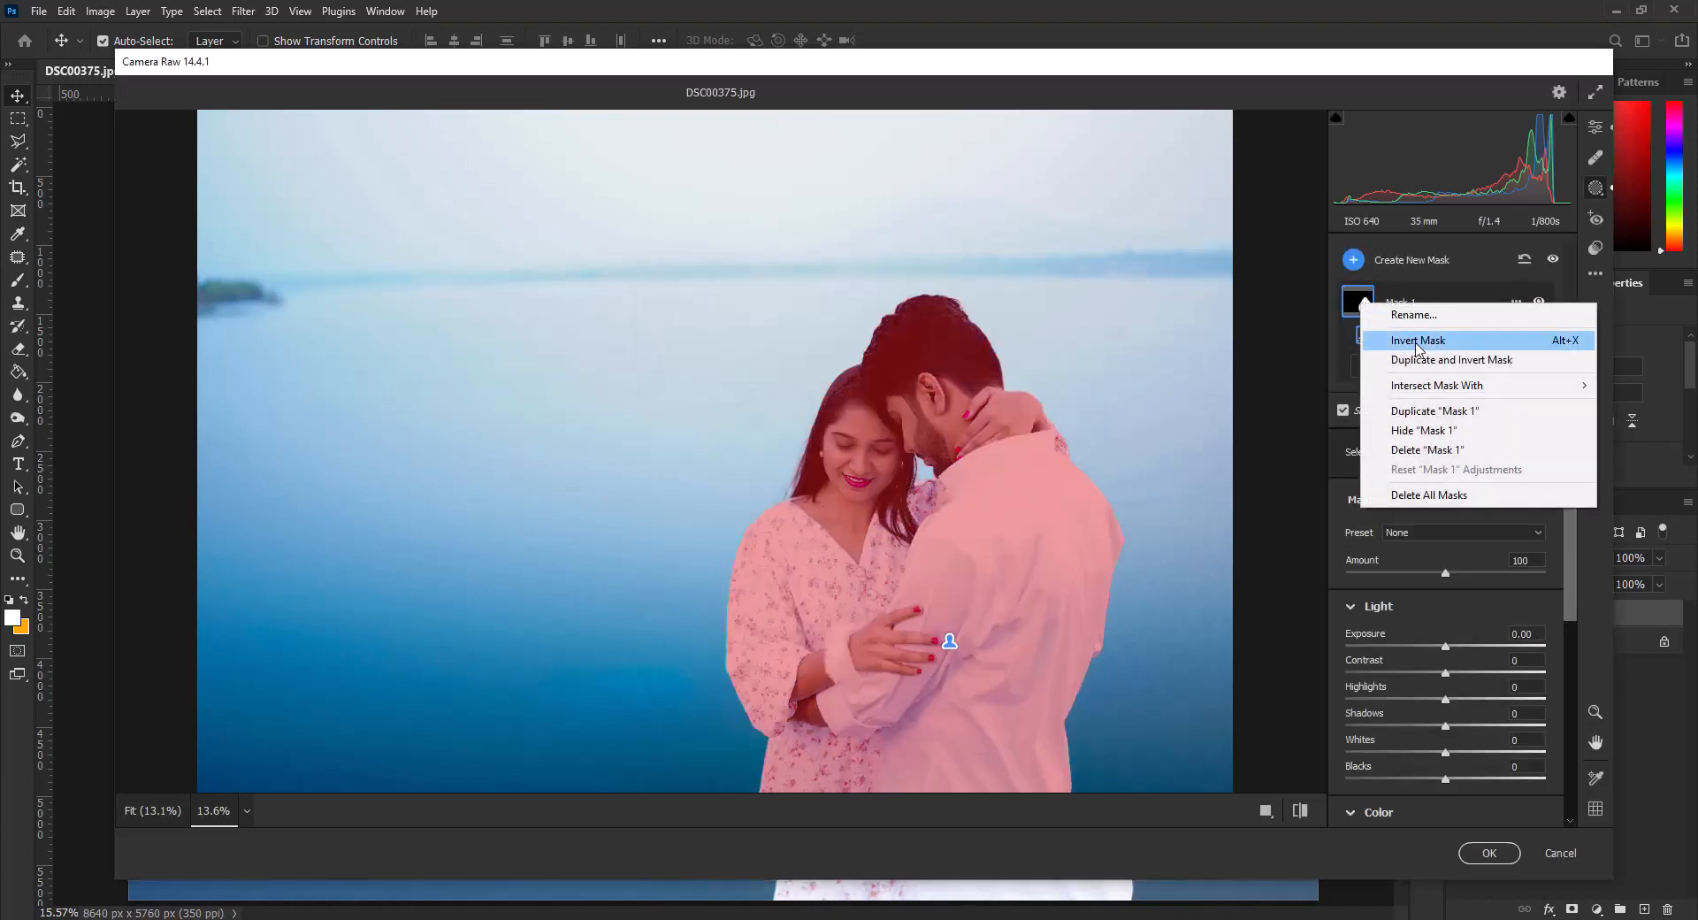
click(1415, 336)
Step: For the background mask, set Exposure -0.40, Contrast -3, Highlights -1, Blacks +1 and Texture -46
drag(1446, 645, 1445, 699)
drag(1445, 778, 1448, 778)
scroll(1441, 686, down, 2)
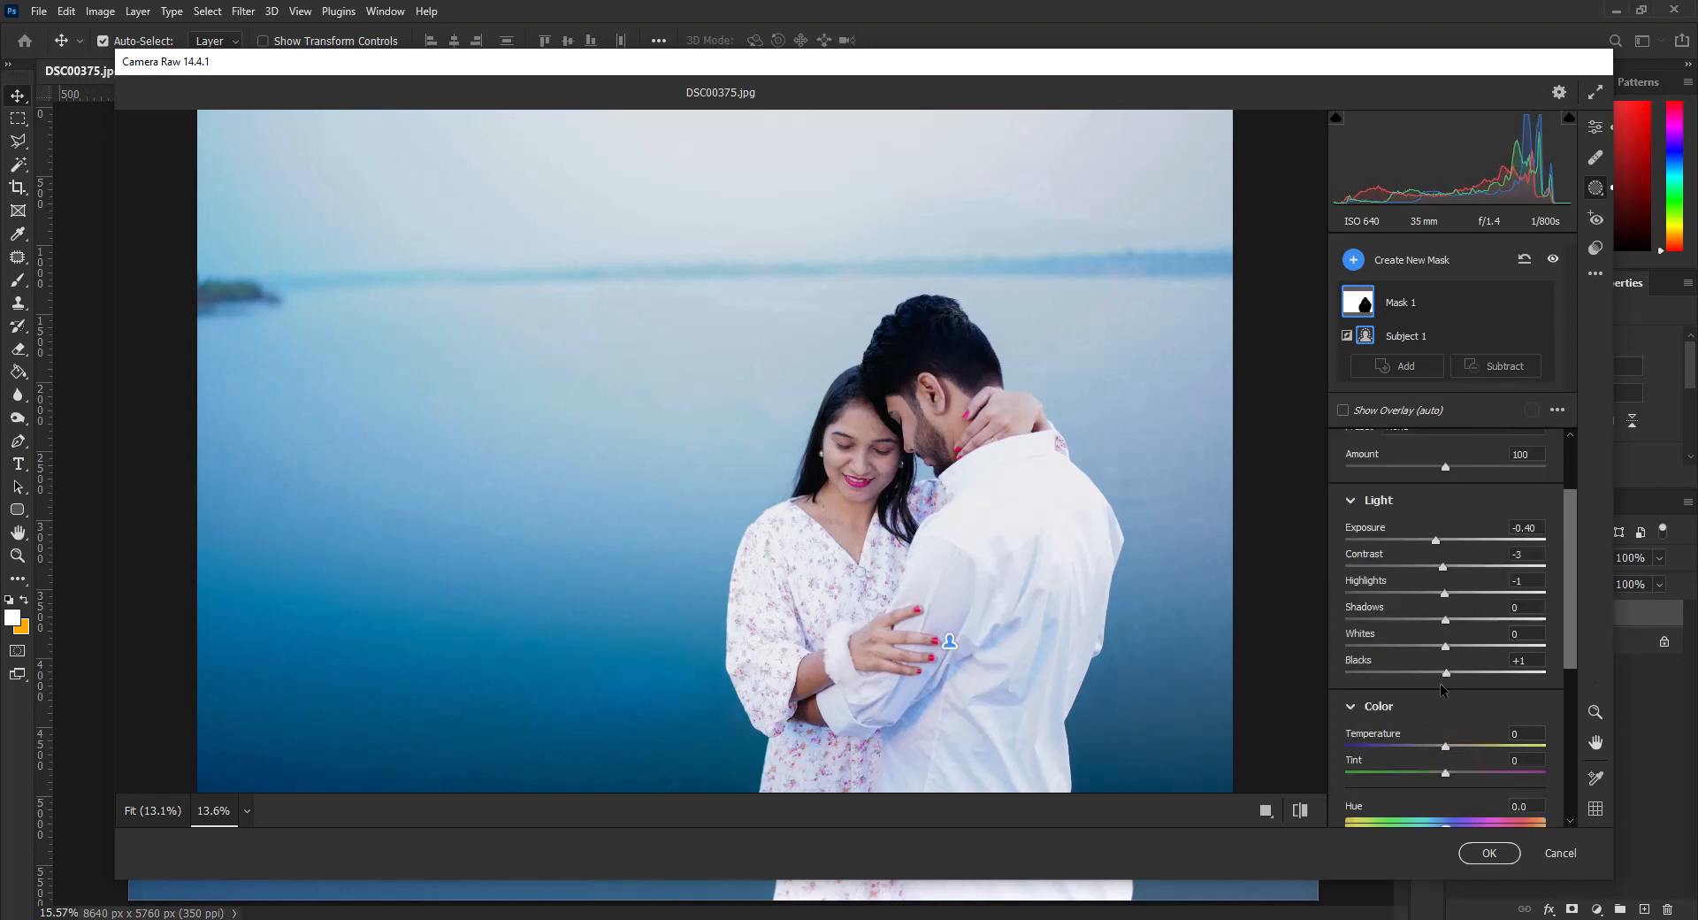
scroll(1439, 642, down, 6)
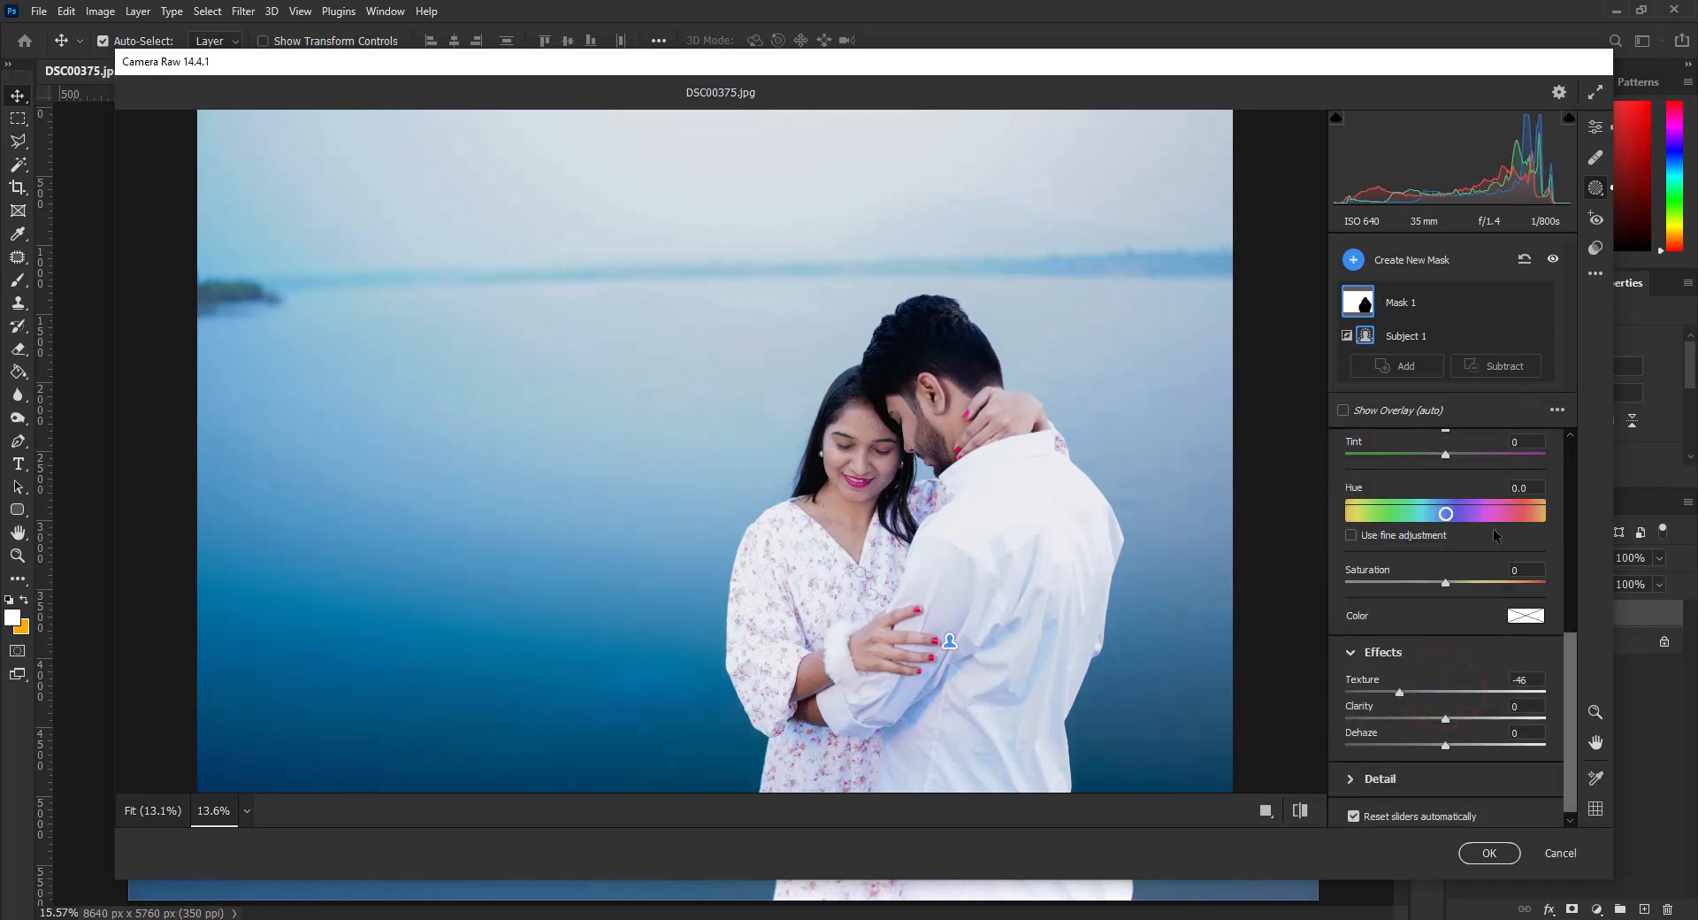
scroll(1467, 573, up, 8)
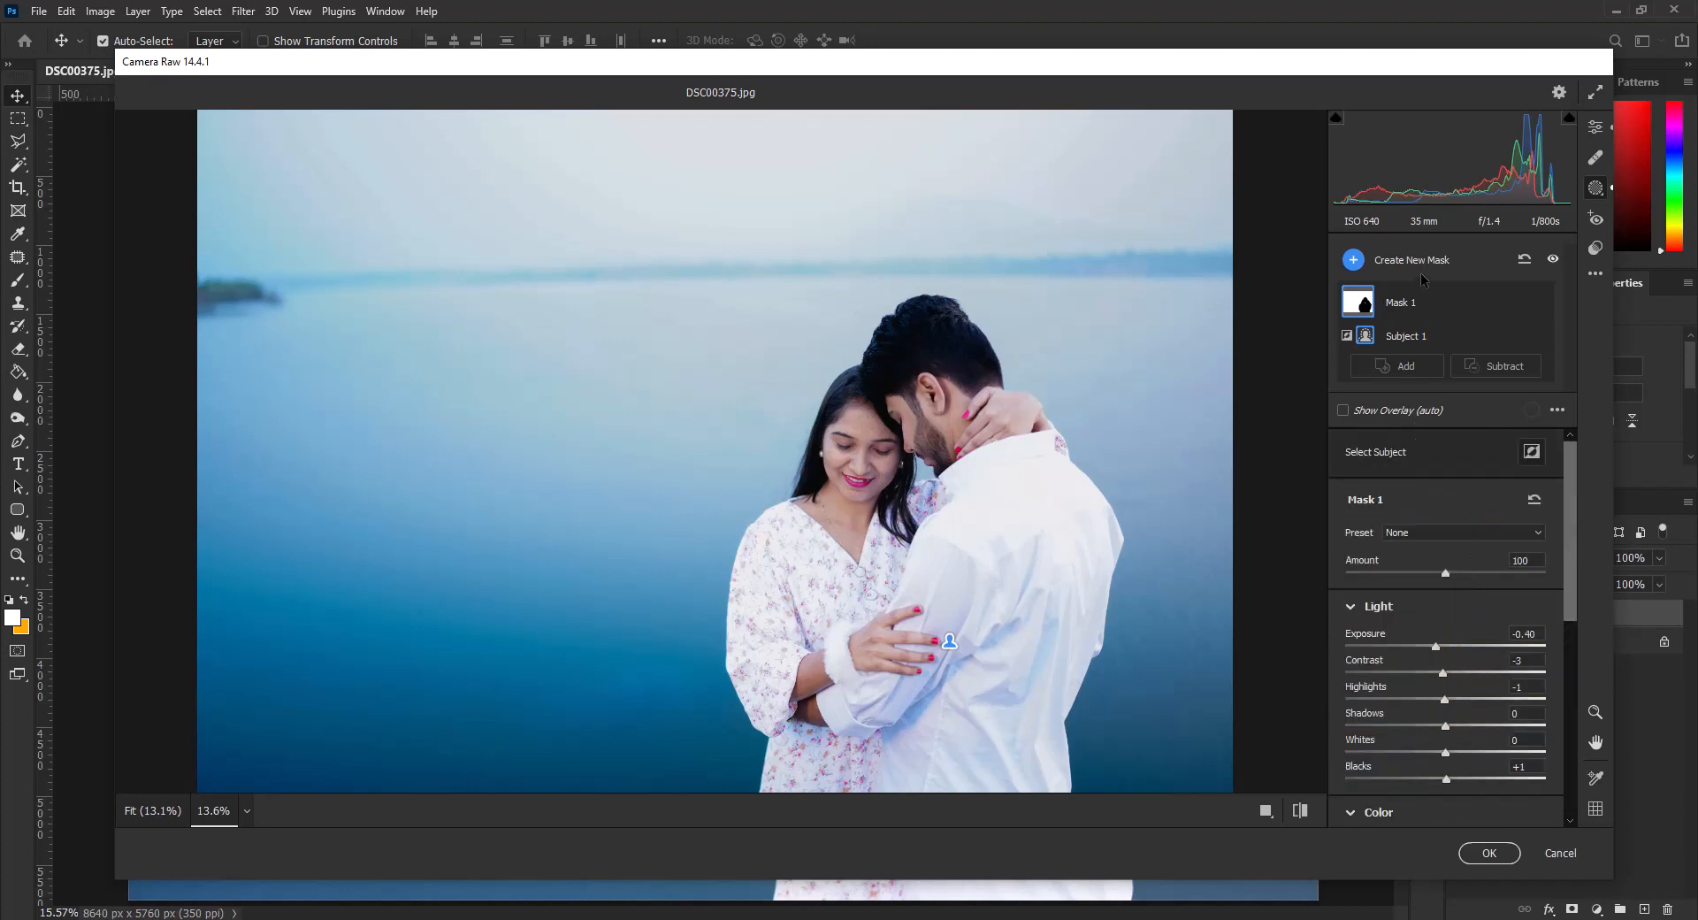
Step: In Calibration, set Green Primary Hue to -4 and Blue Primary Saturation to +7, resetting the Red Primary and Blue Primary hues to 0
click(1597, 130)
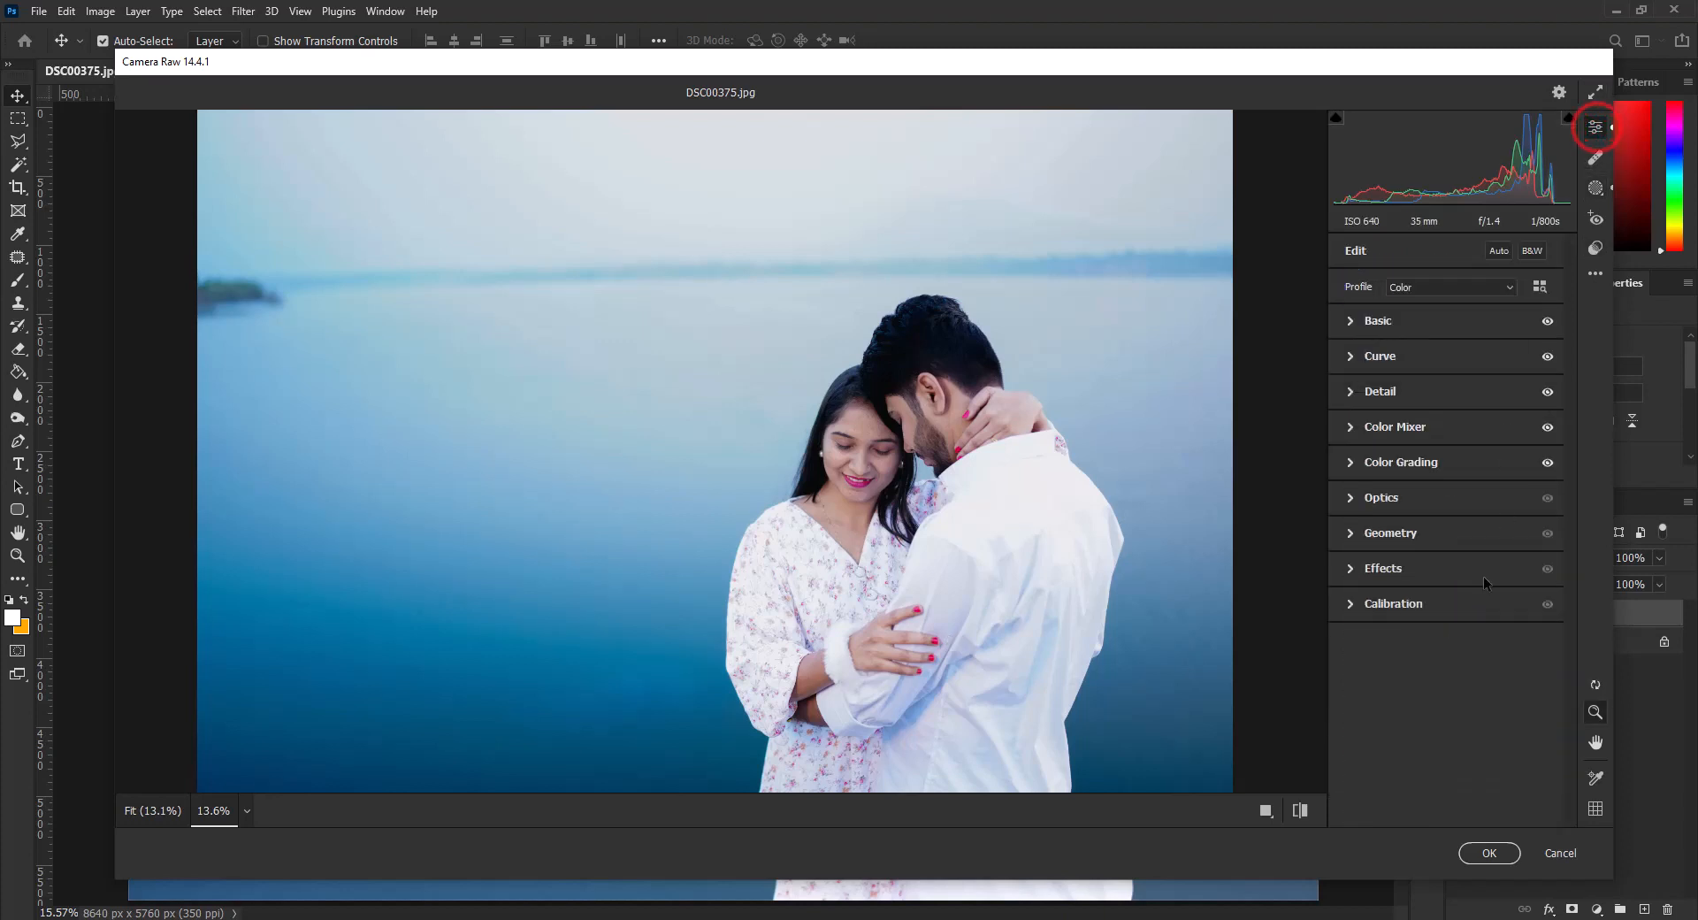
click(1415, 600)
drag(1447, 820, 1422, 784)
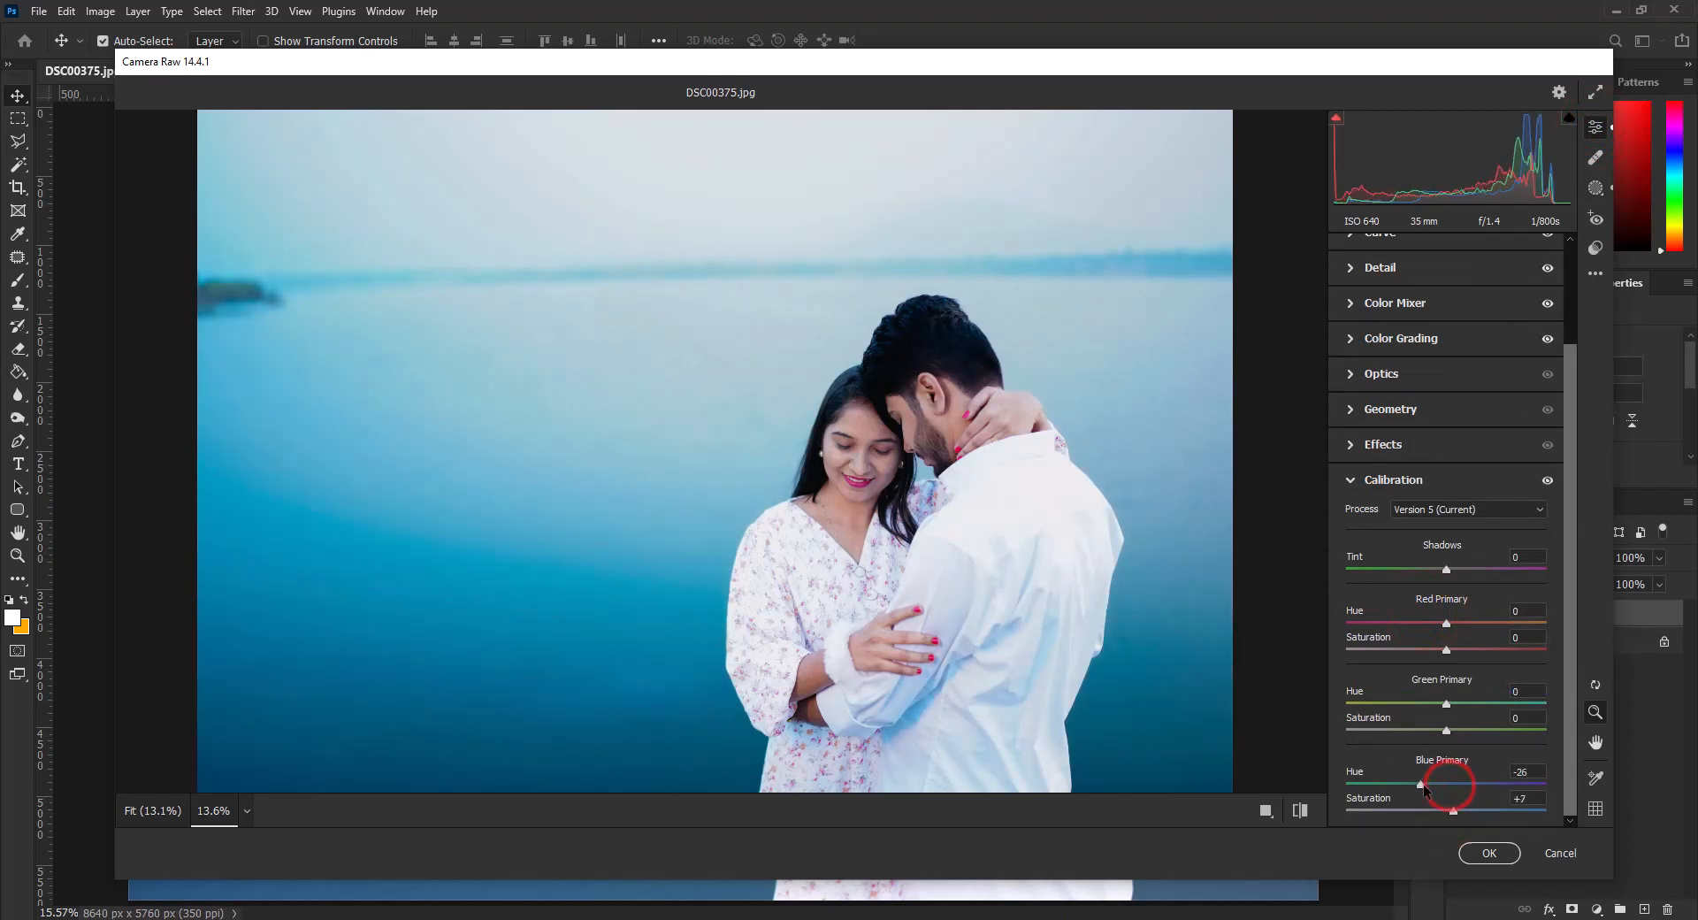
double_click(1461, 783)
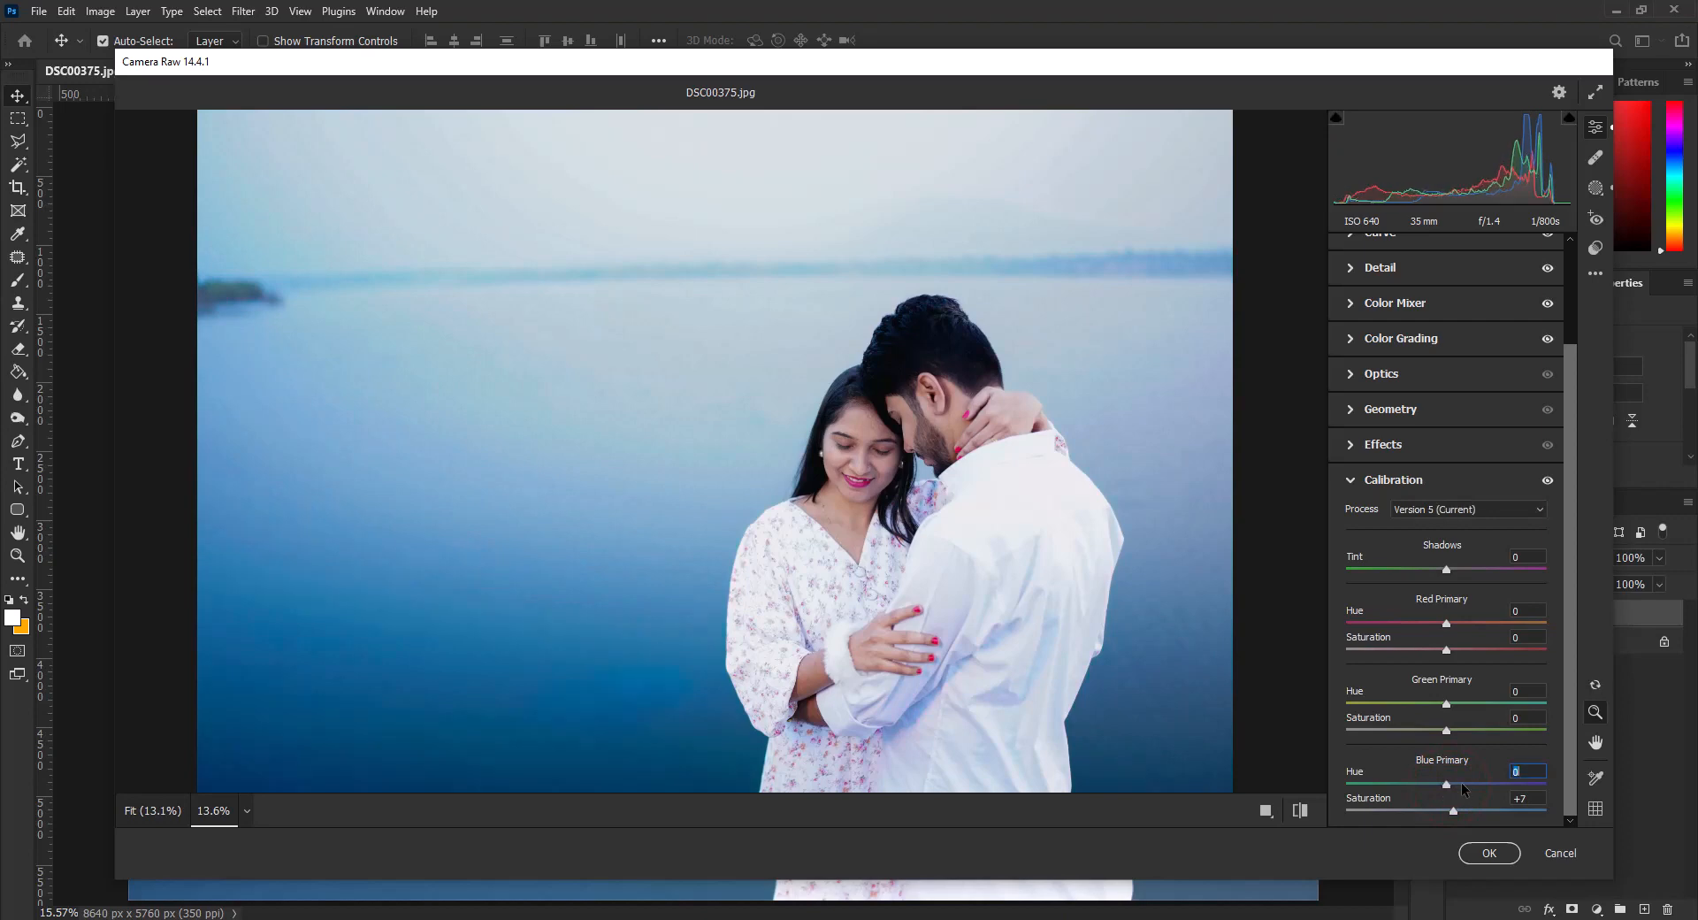
drag(1472, 706, 1430, 707)
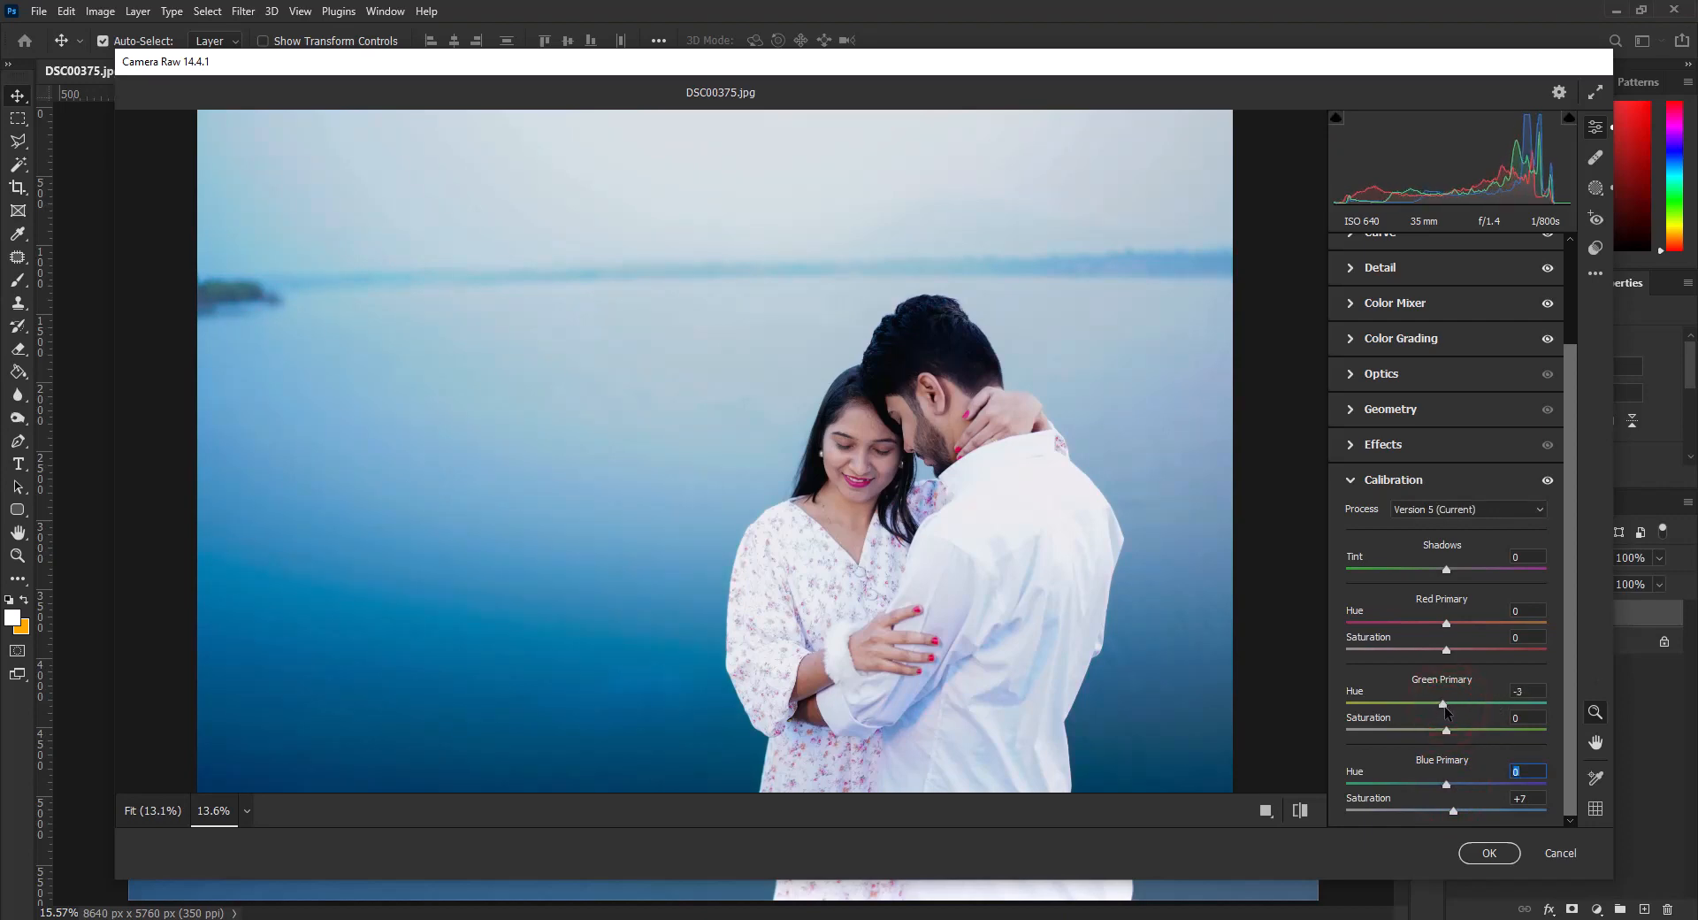
drag(1460, 624, 1434, 652)
double_click(1452, 618)
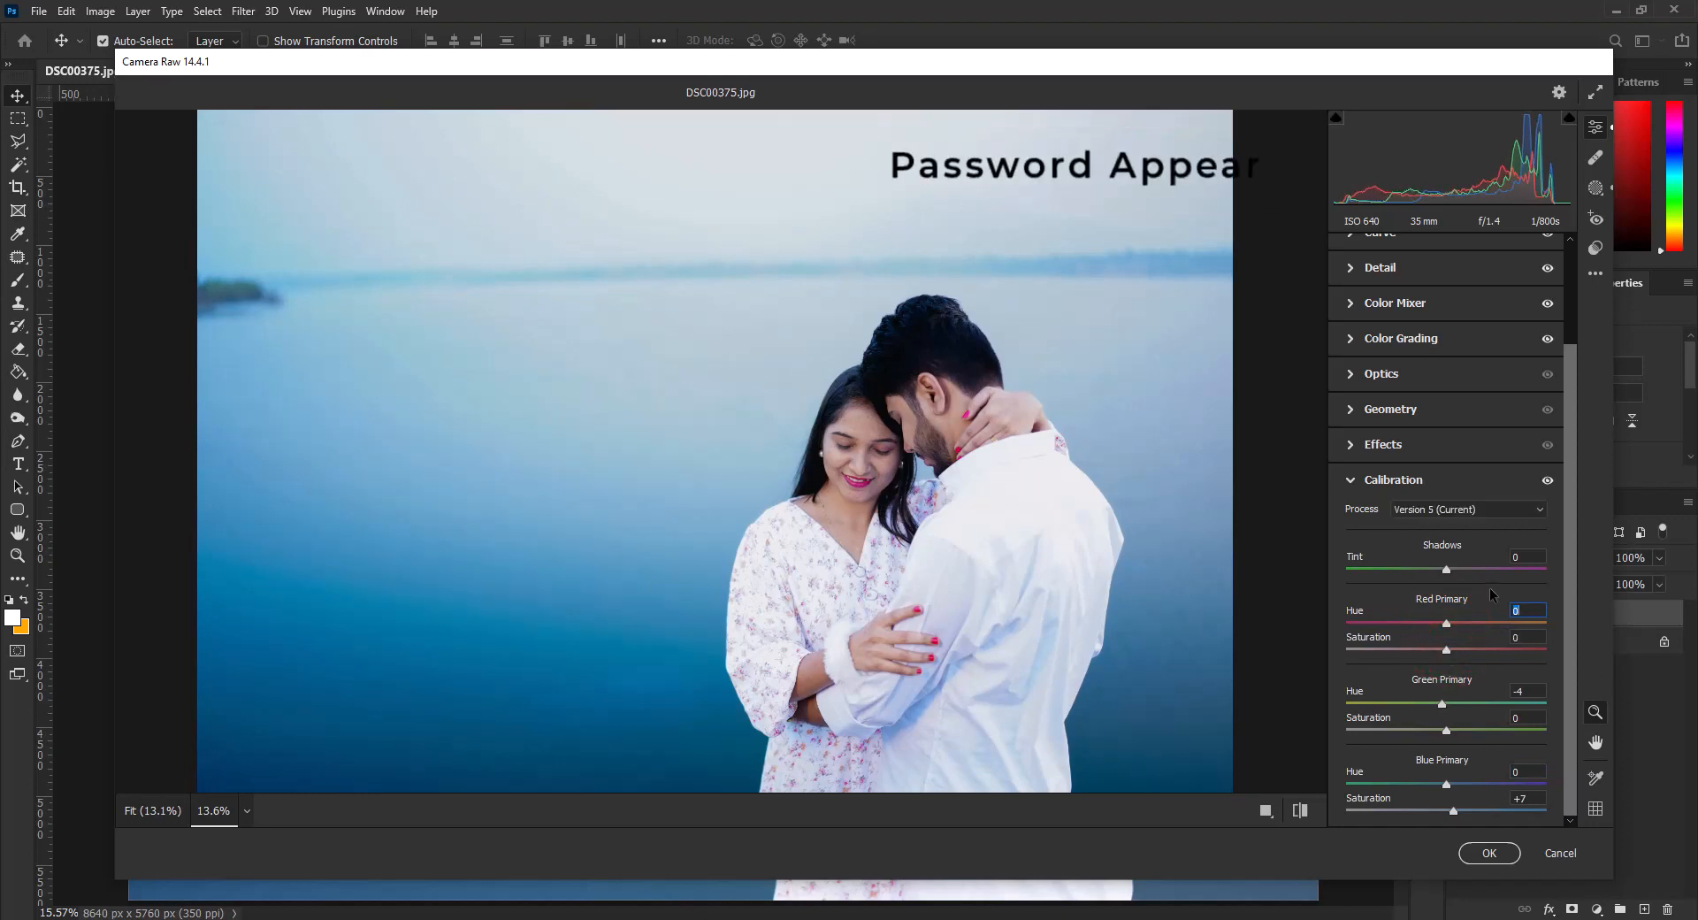
Step: Save the current settings as a preset named "prewedding" and apply the Camera Raw edits to the photo
click(1595, 273)
click(1546, 387)
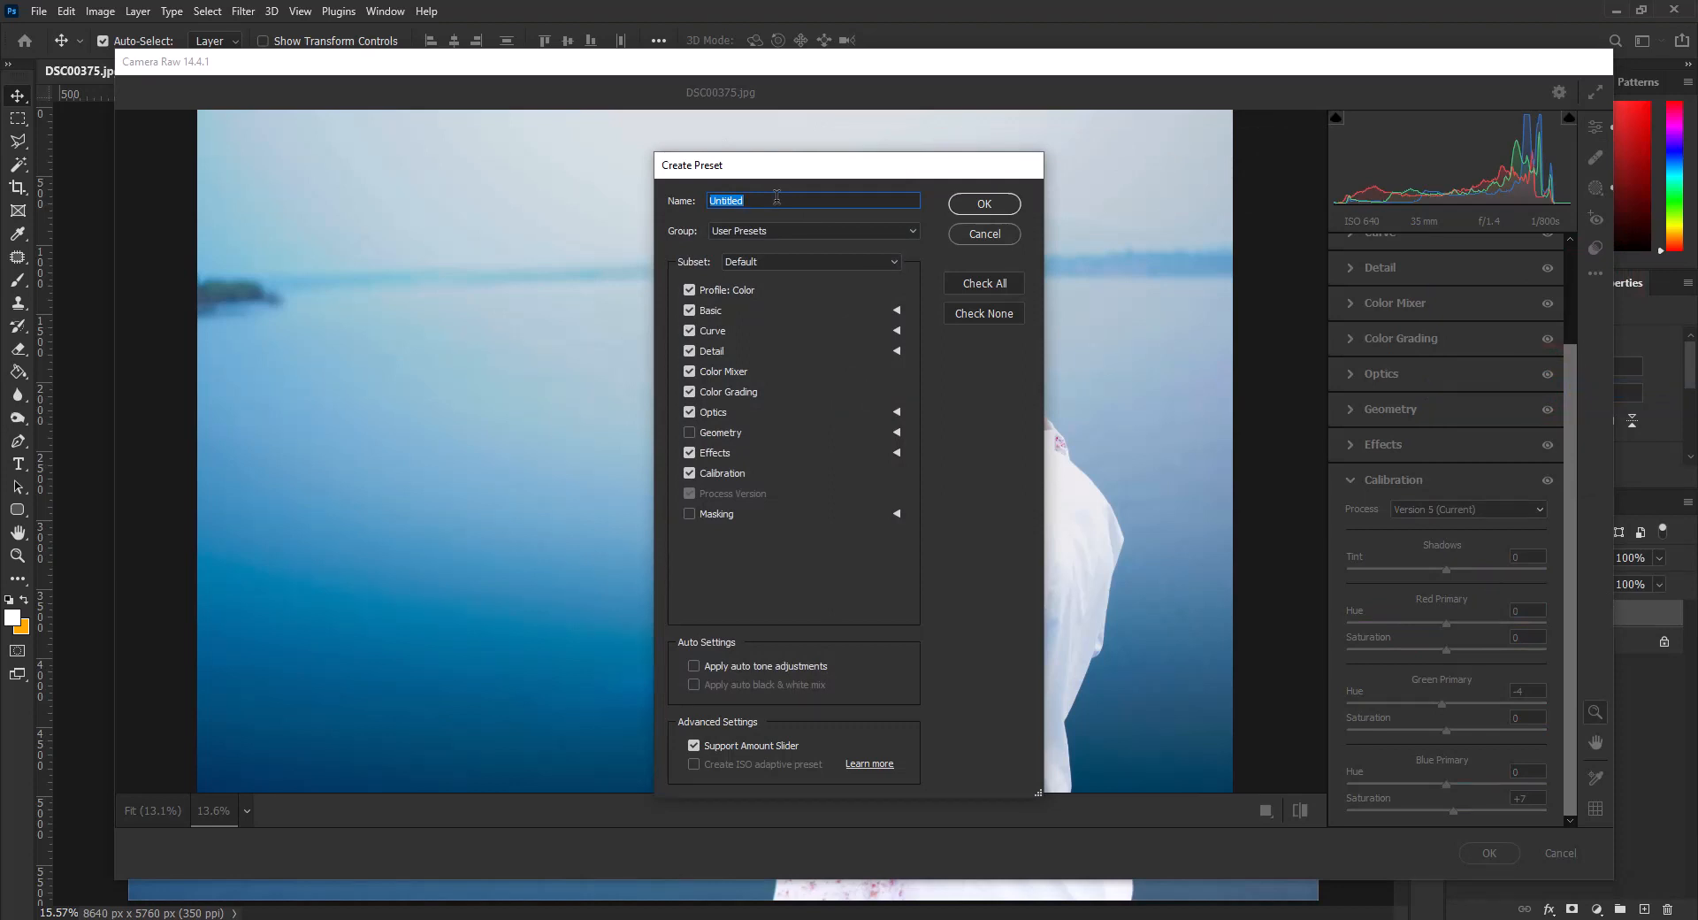
text(prewedding)
key(Return)
drag(871, 442, 875, 501)
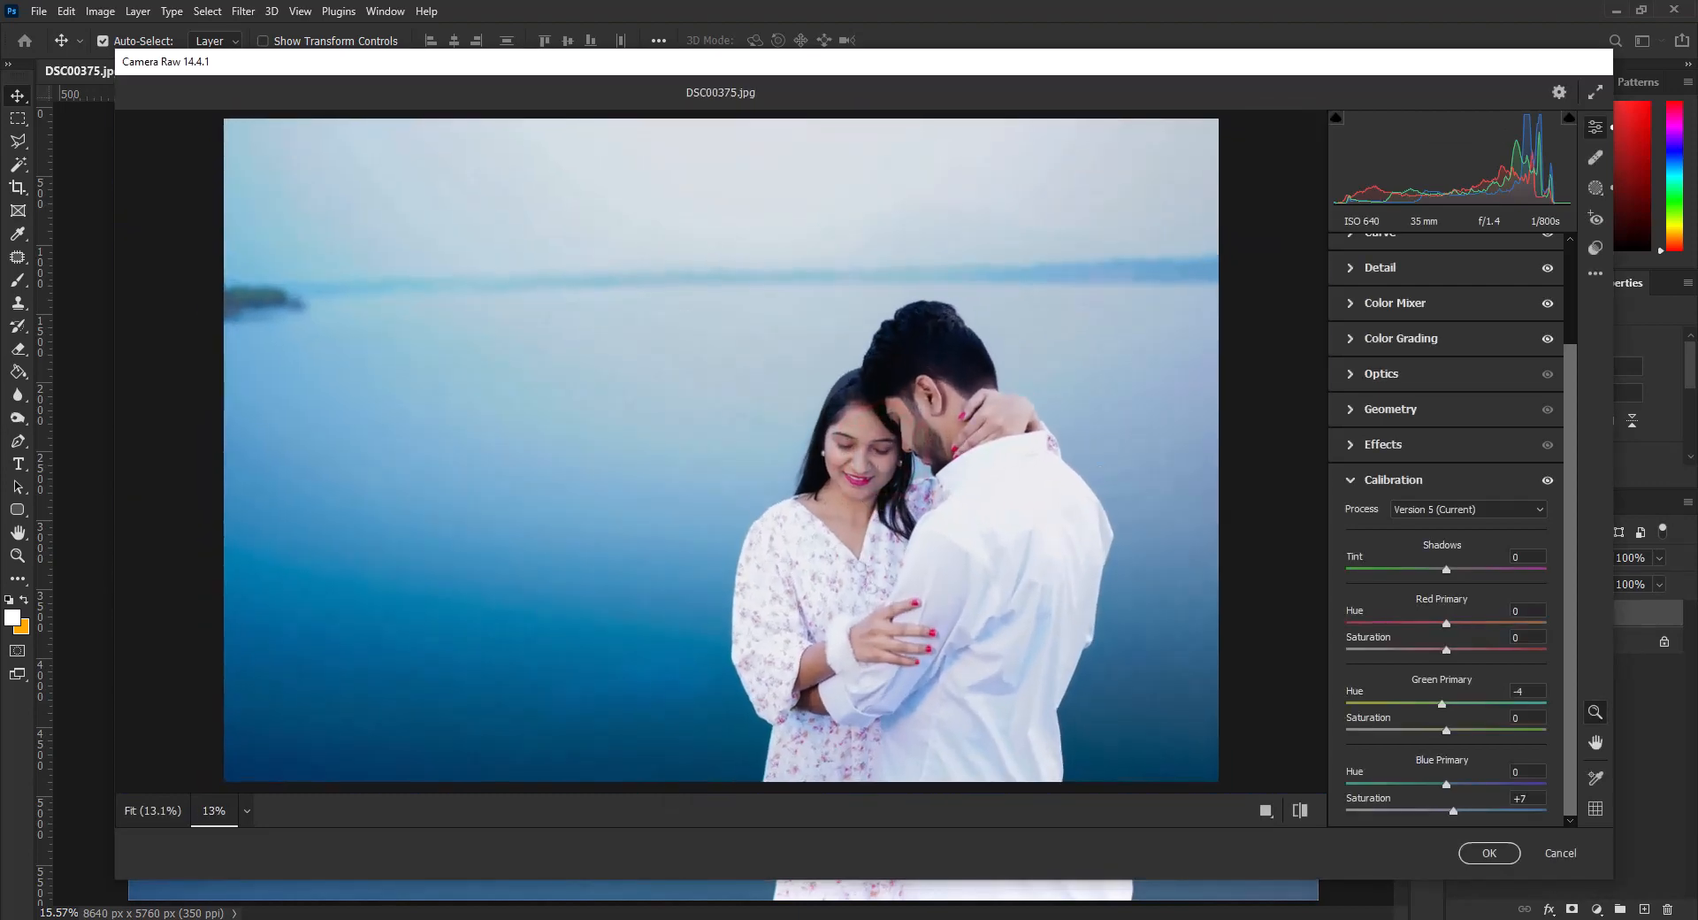
click(1487, 850)
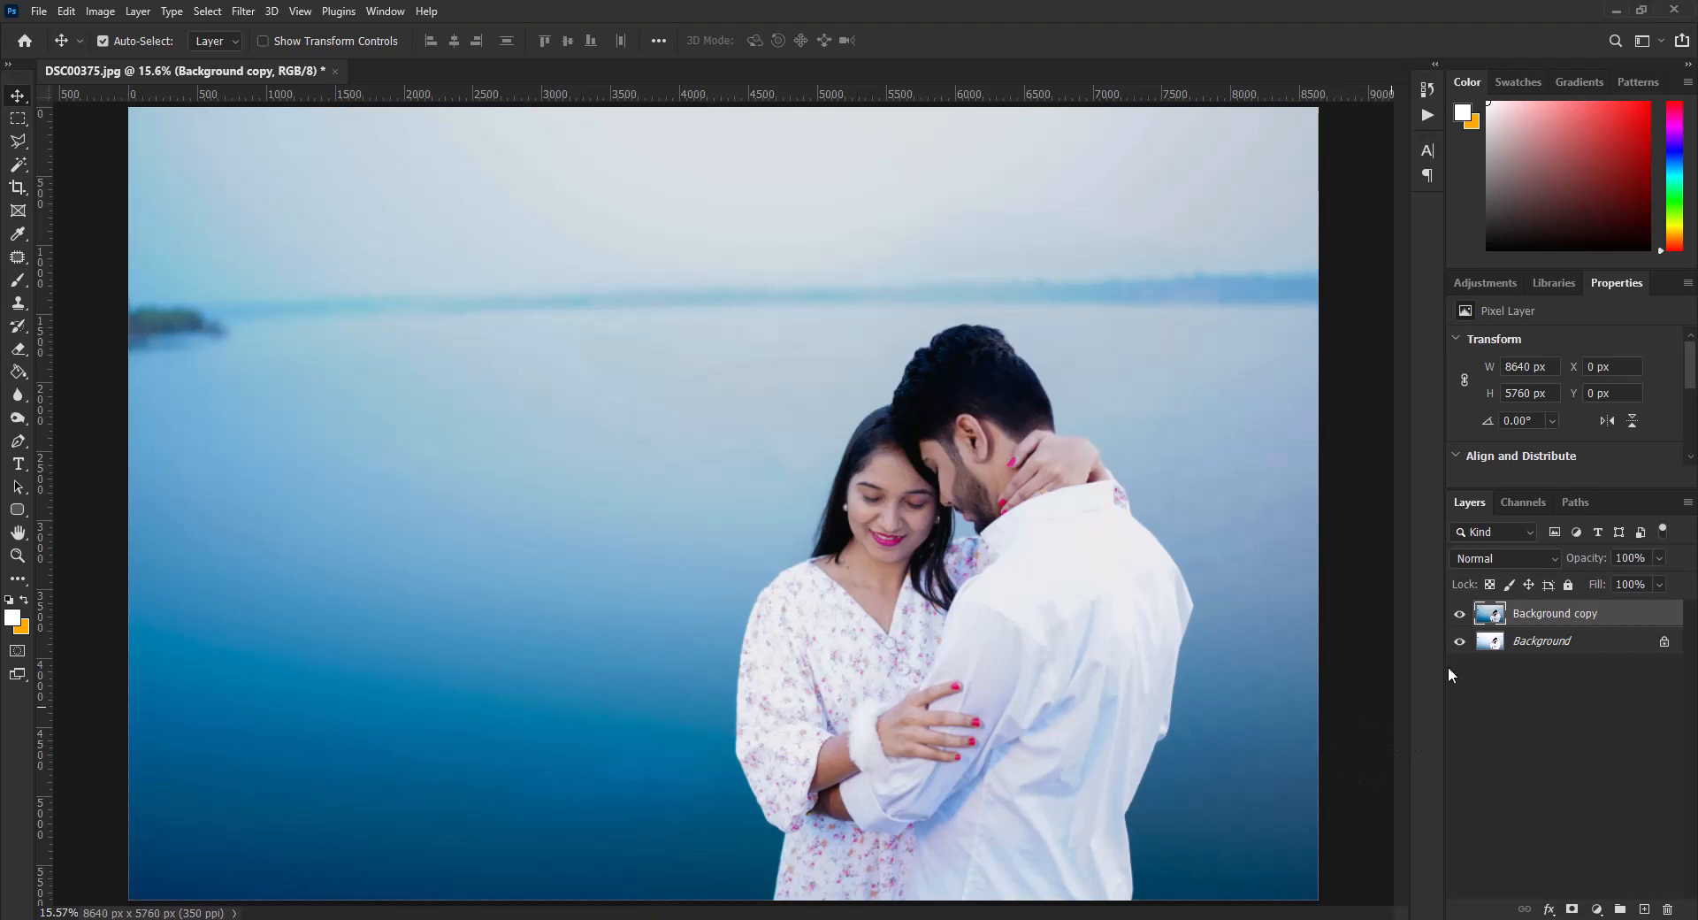
Step: Merge the Background copy with the Background layer and duplicate the merged layer
shift+click(1544, 643)
key(ctrl+e)
key(ctrl+j)
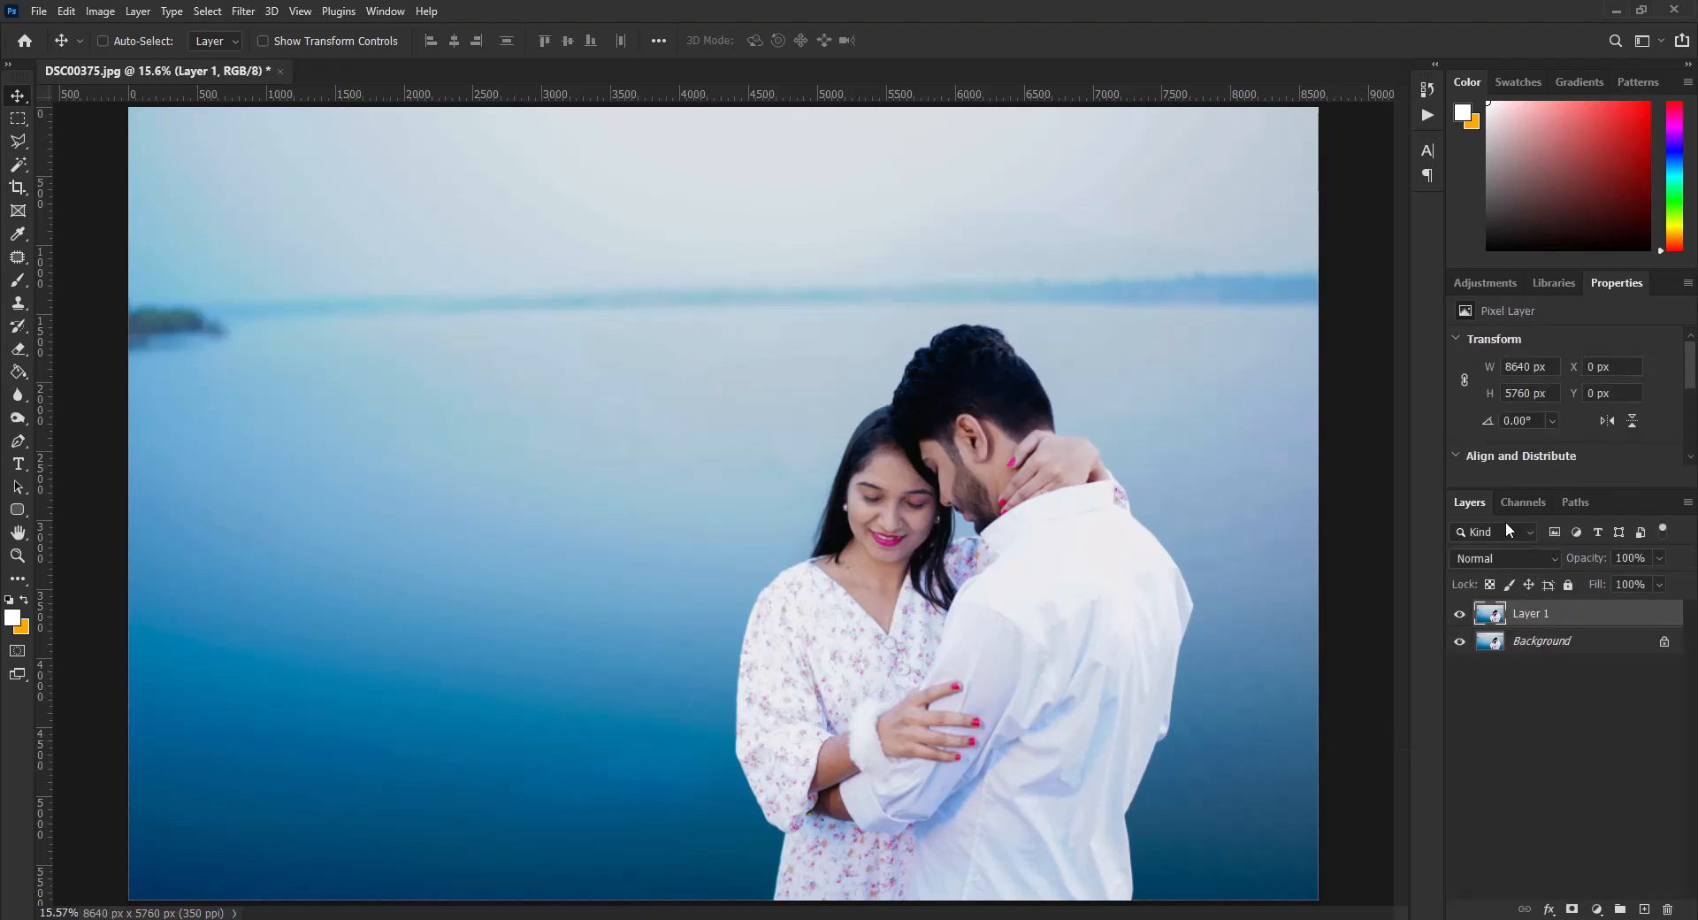
Step: Add a Color Balance adjustment layer and set the Midtones Yellow-Blue value to +2
click(1547, 283)
click(1482, 285)
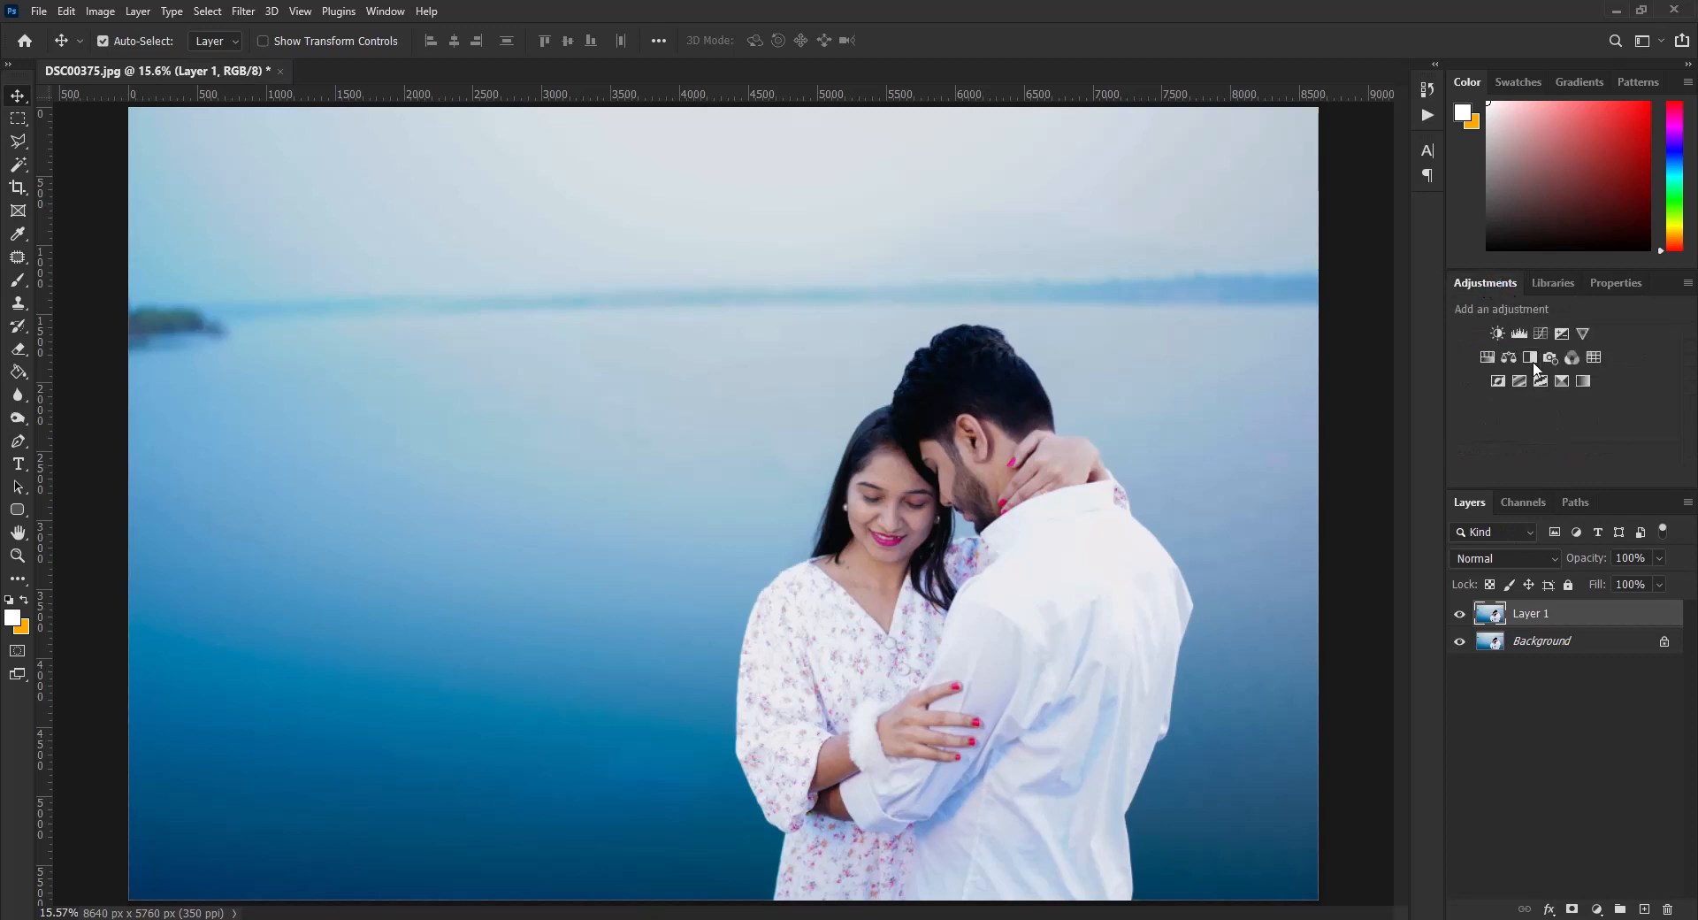
click(1509, 356)
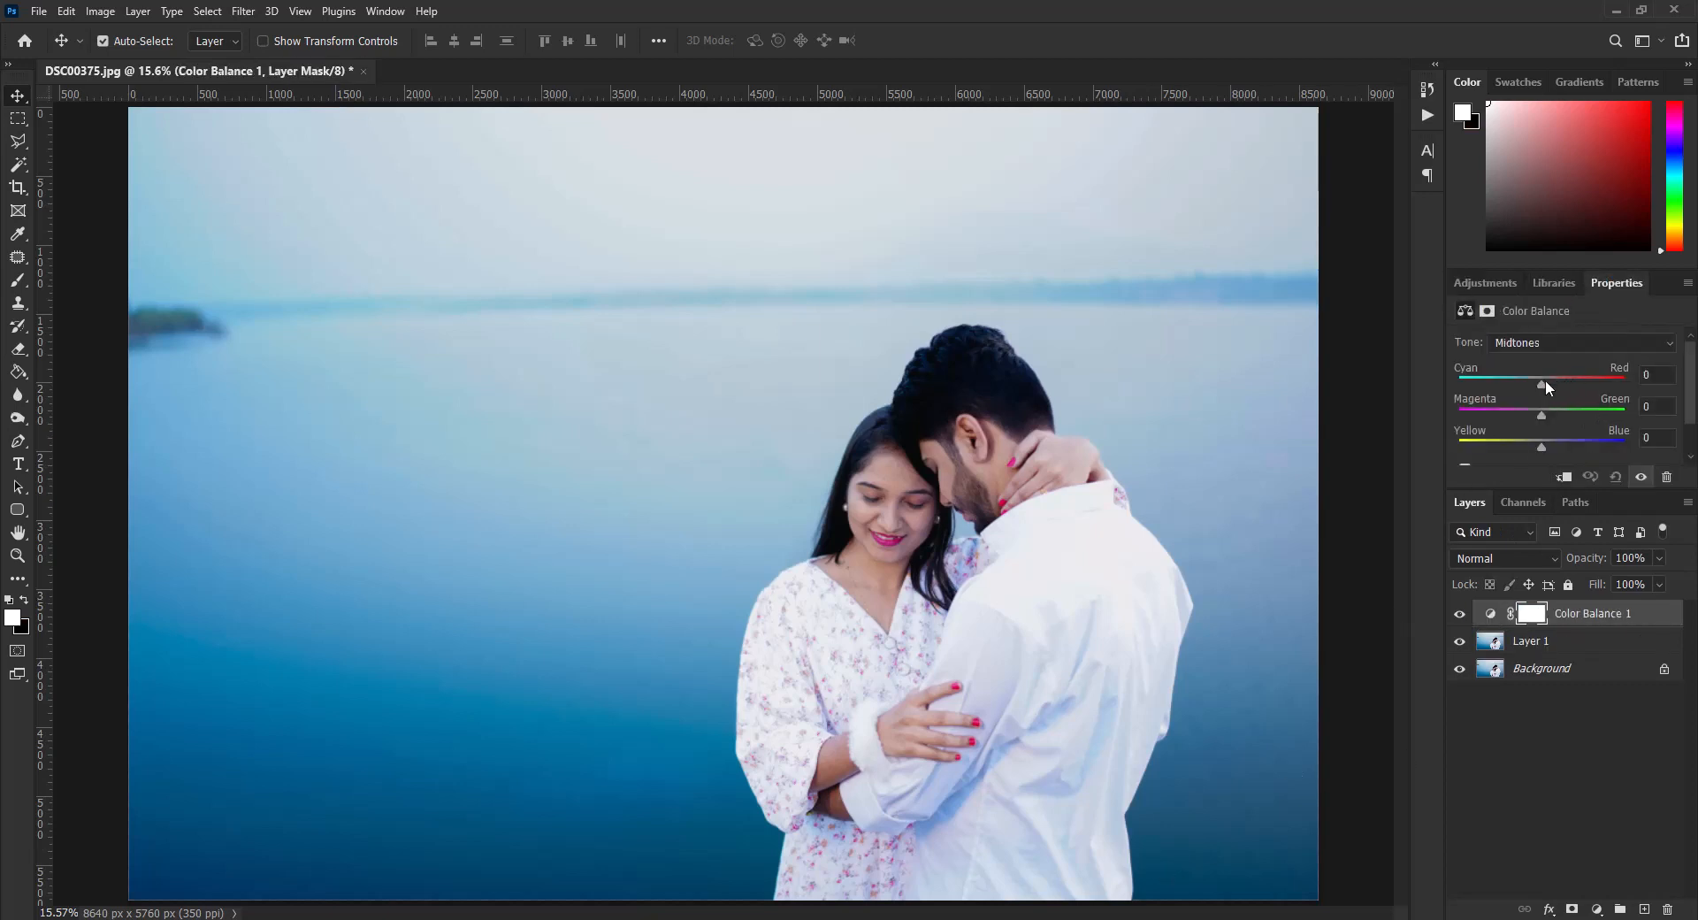
drag(1539, 384, 1542, 384)
drag(1537, 447, 1542, 448)
Step: Set the Color Balance Shadows Yellow-Blue value to +4, keeping Cyan-Red at 0, and deselect the layer
click(1537, 345)
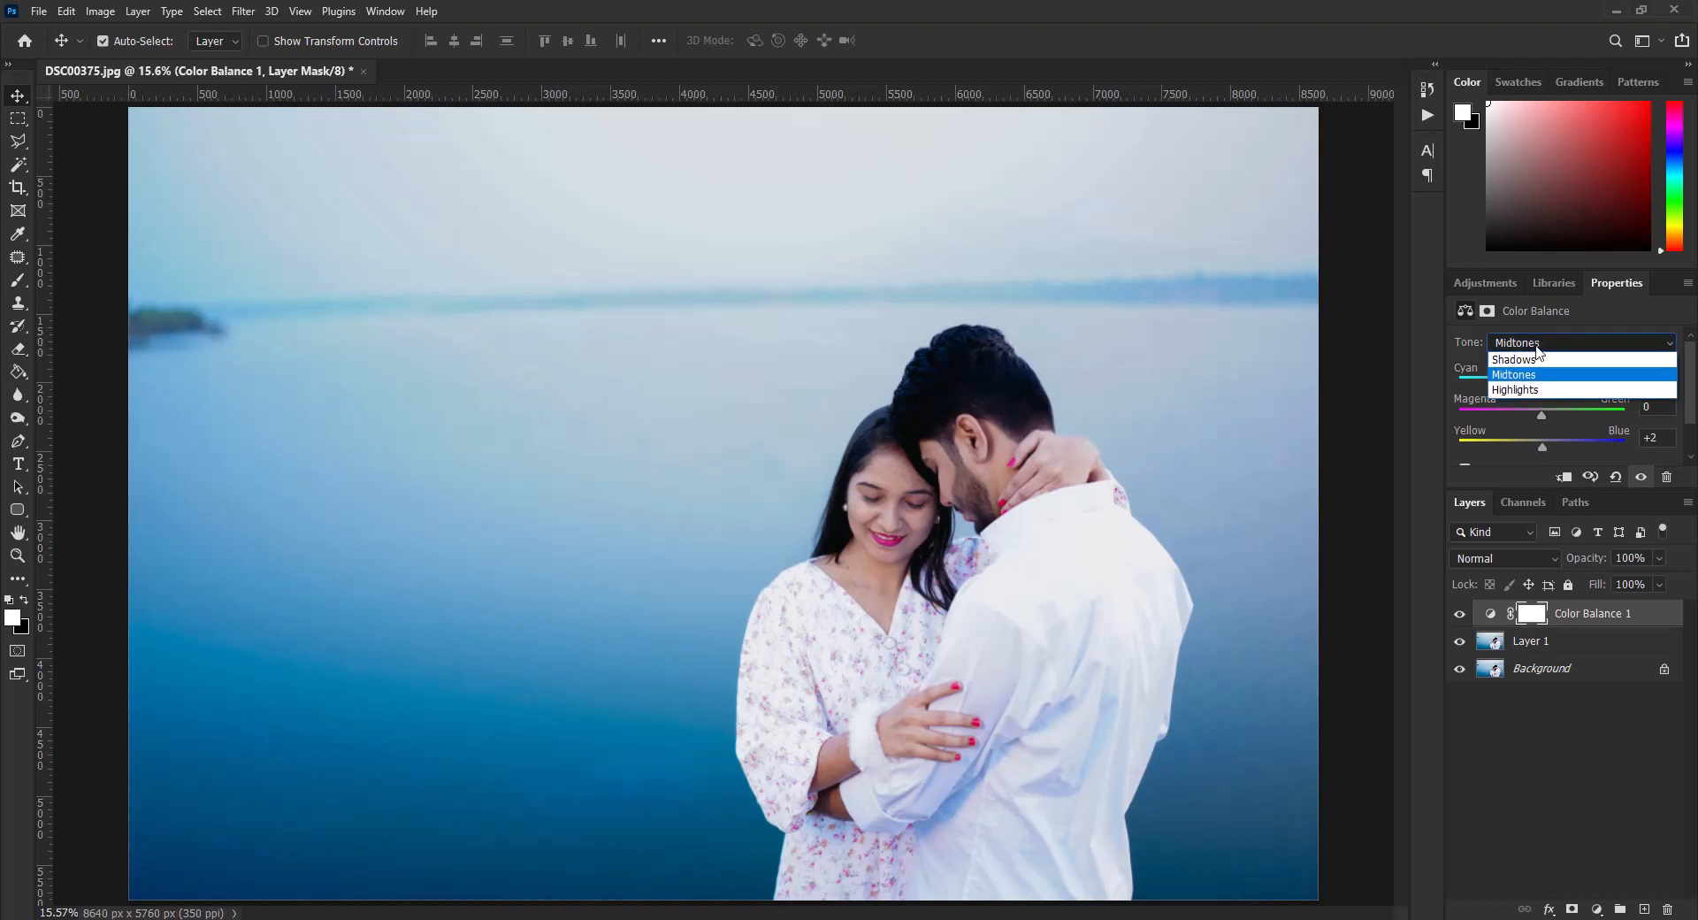
click(1526, 359)
drag(1544, 447, 1544, 447)
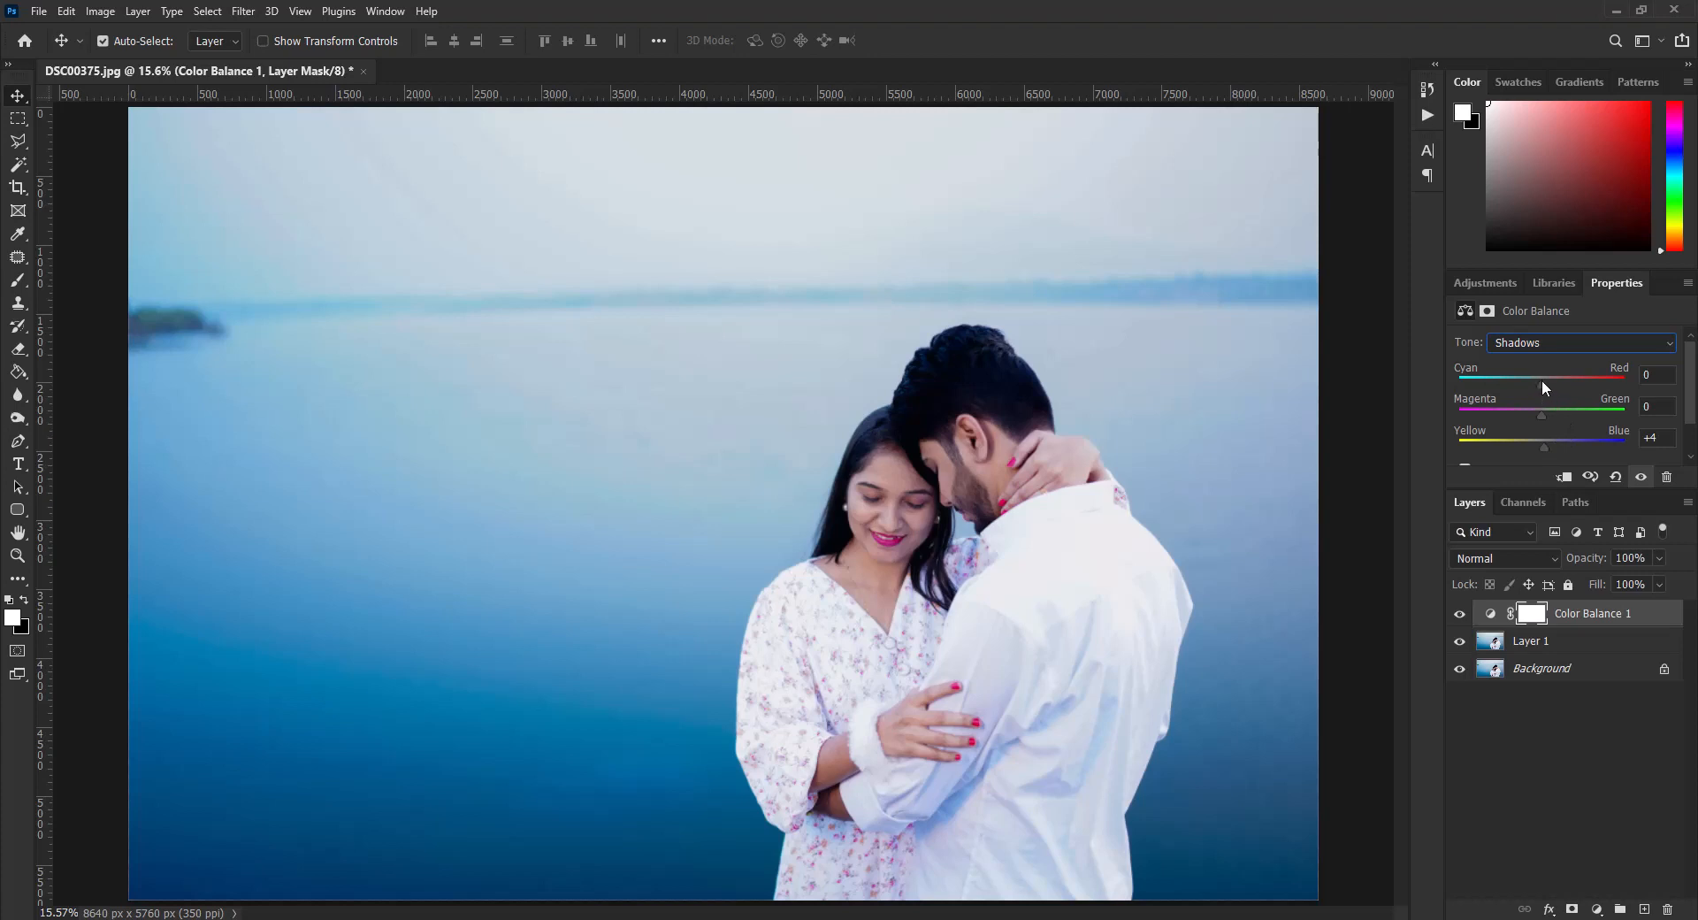
drag(1541, 380, 1541, 389)
key(ctrl+z)
click(1581, 347)
click(1581, 347)
click(1582, 815)
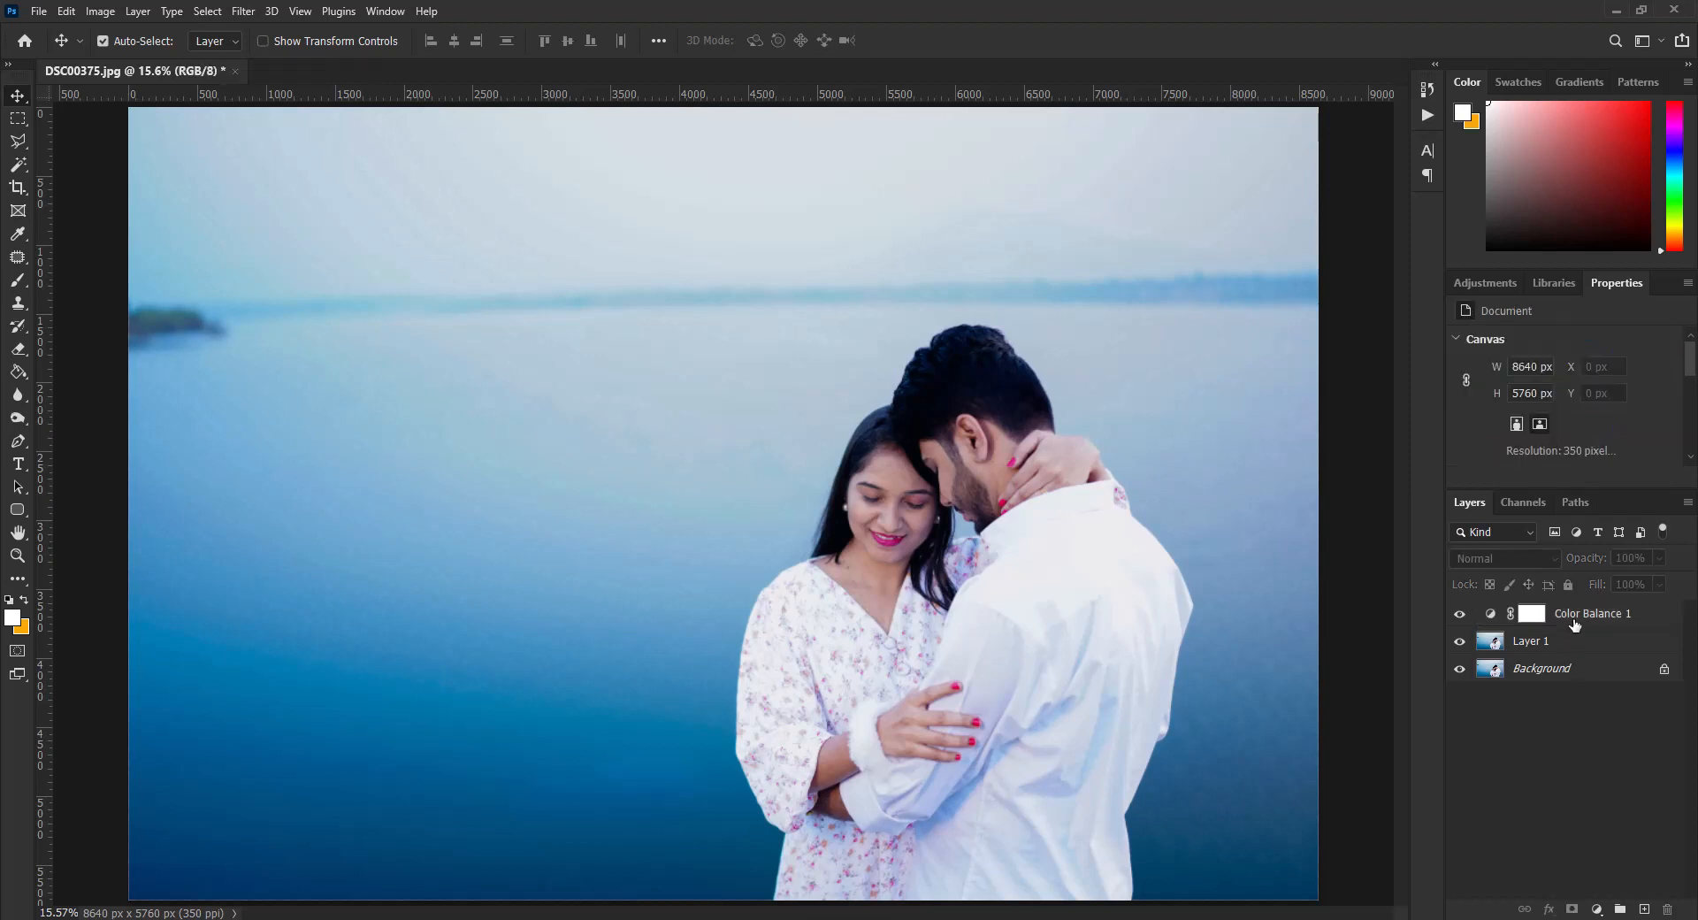
Step: Merge the Color Balance layer, Layer 1 and Background into one layer and duplicate the result
click(1575, 622)
shift+click(1568, 666)
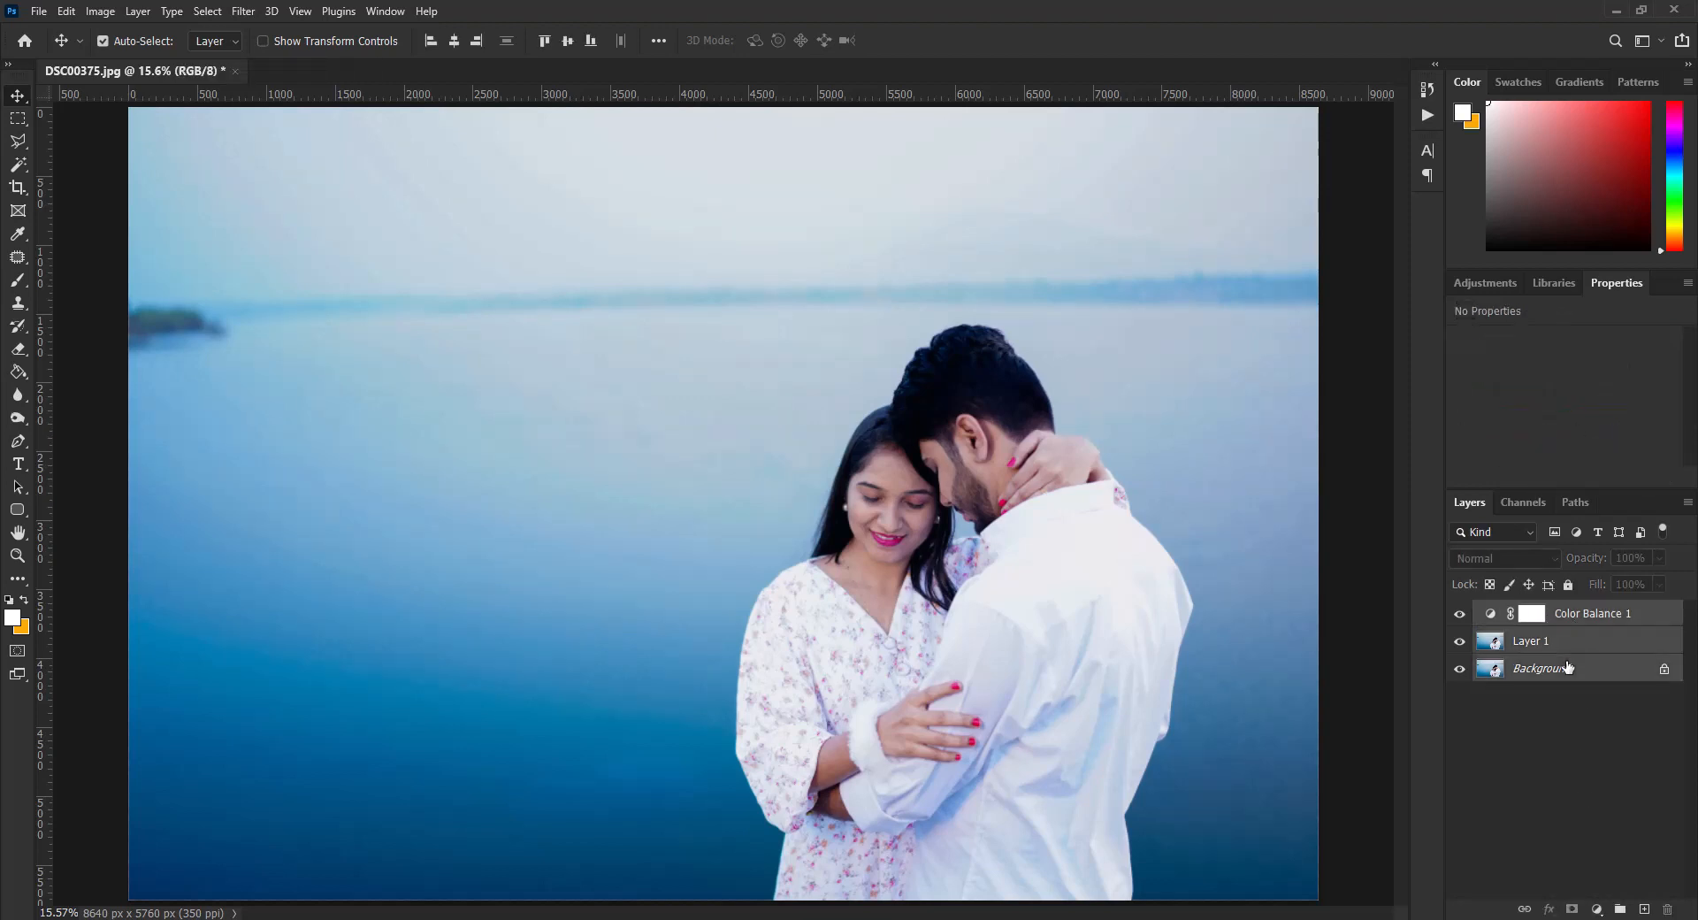
key(ctrl+e)
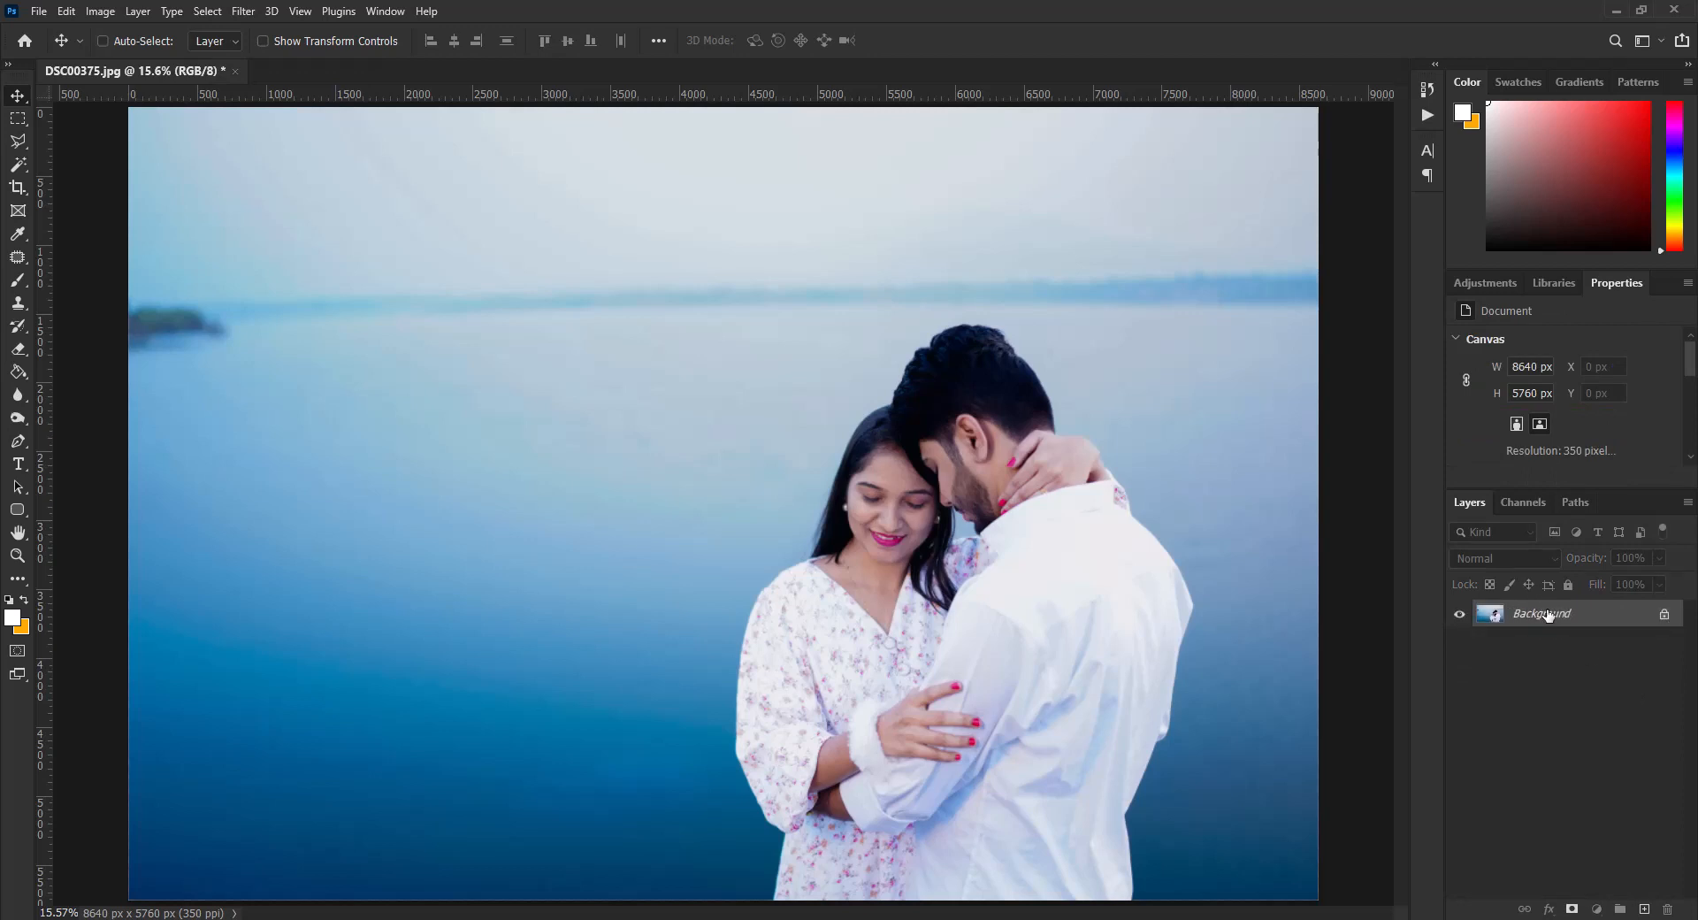
key(ctrl+j)
Step: Adjust the tonal range of the duplicated photo layer with Levels and apply the changes
click(1485, 282)
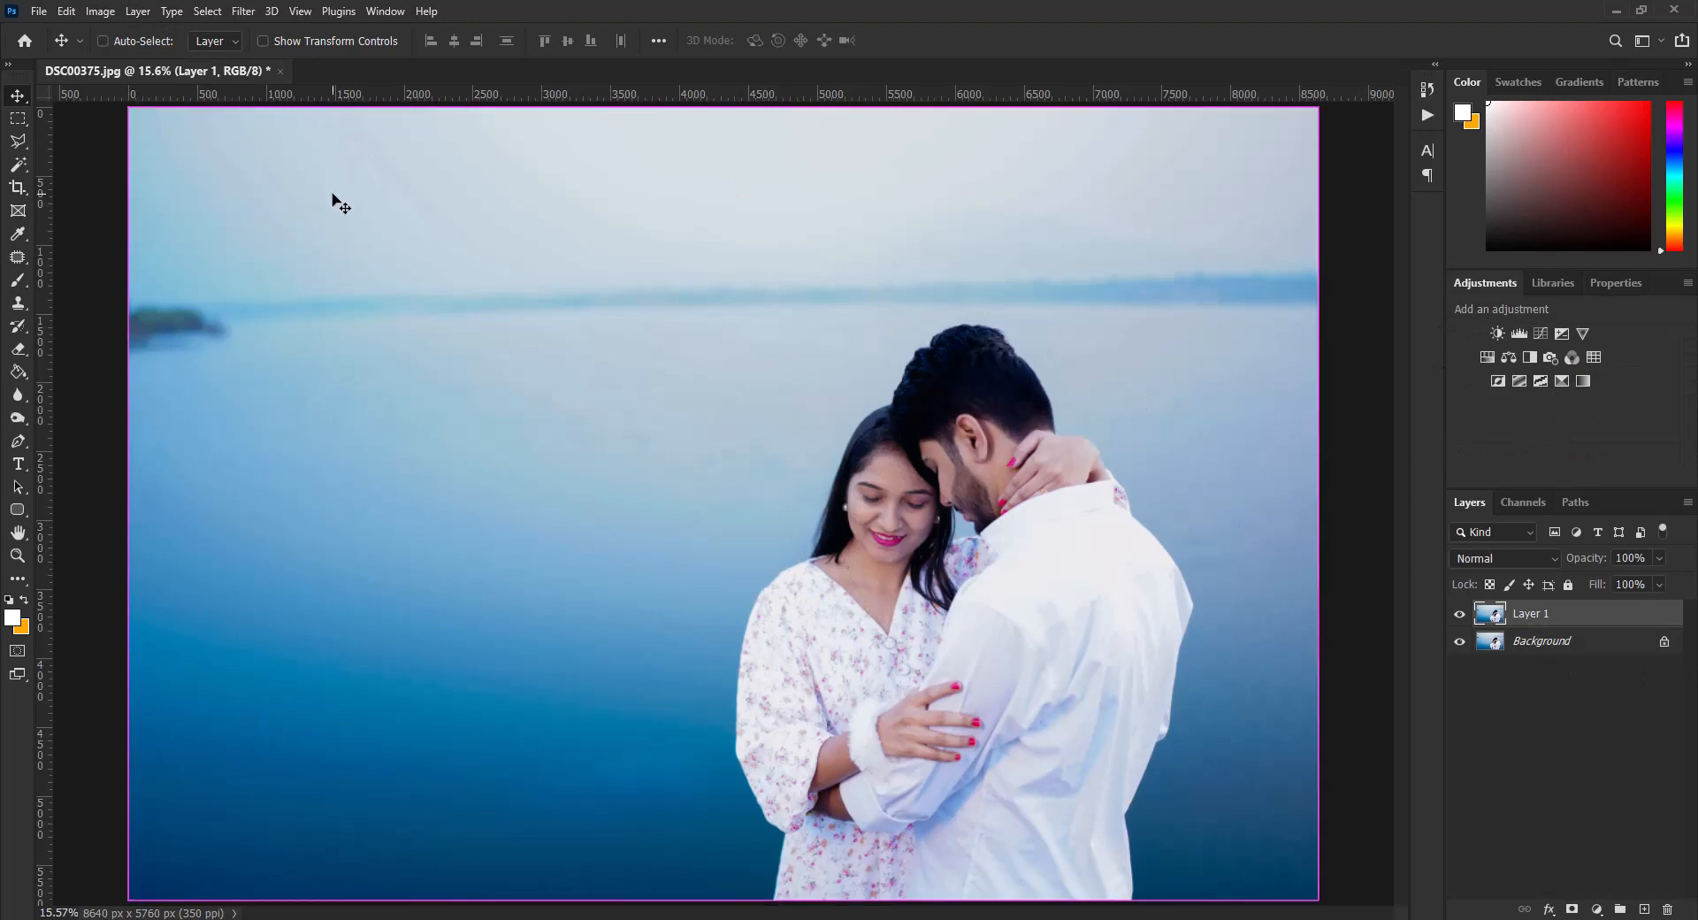
key(ctrl+l)
drag(1217, 277, 357, 248)
mouse_move(259, 528)
mouse_down()
mouse_move(276, 522)
mouse_move(238, 519)
mouse_up()
mouse_move(486, 522)
mouse_down()
mouse_move(442, 521)
mouse_move(475, 522)
mouse_up()
drag(369, 447, 374, 446)
click(579, 281)
key(v)
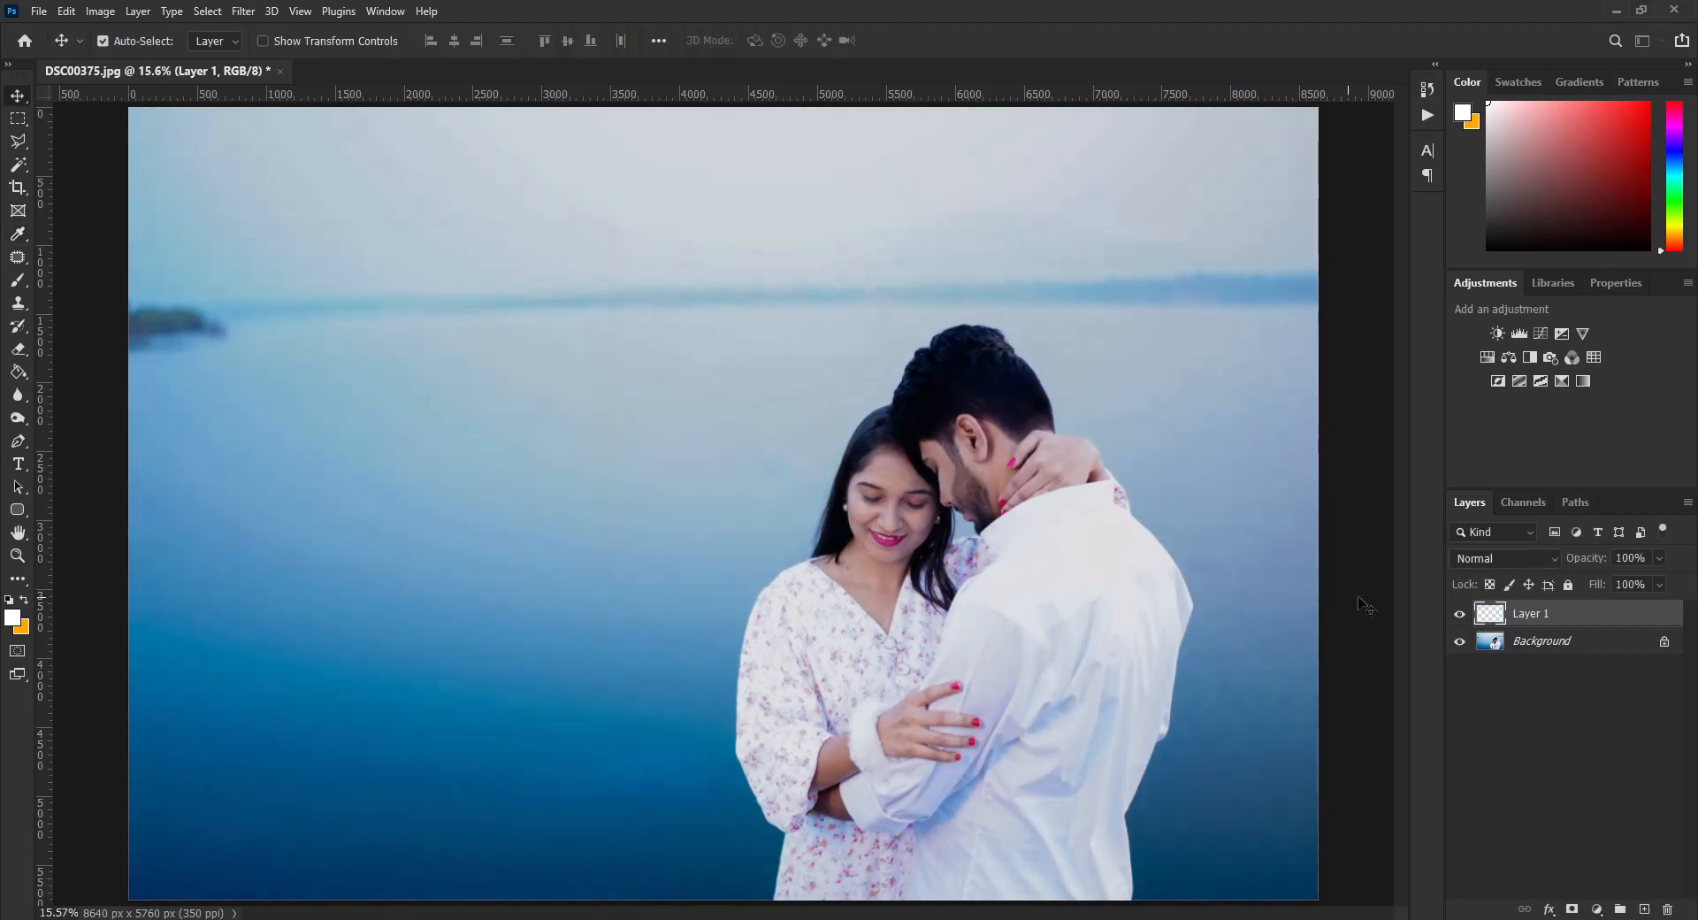
Step: Merge the Levels-adjusted layer down into Background and make a new duplicate layer for retouching
key(ctrl+e)
key(ctrl+j)
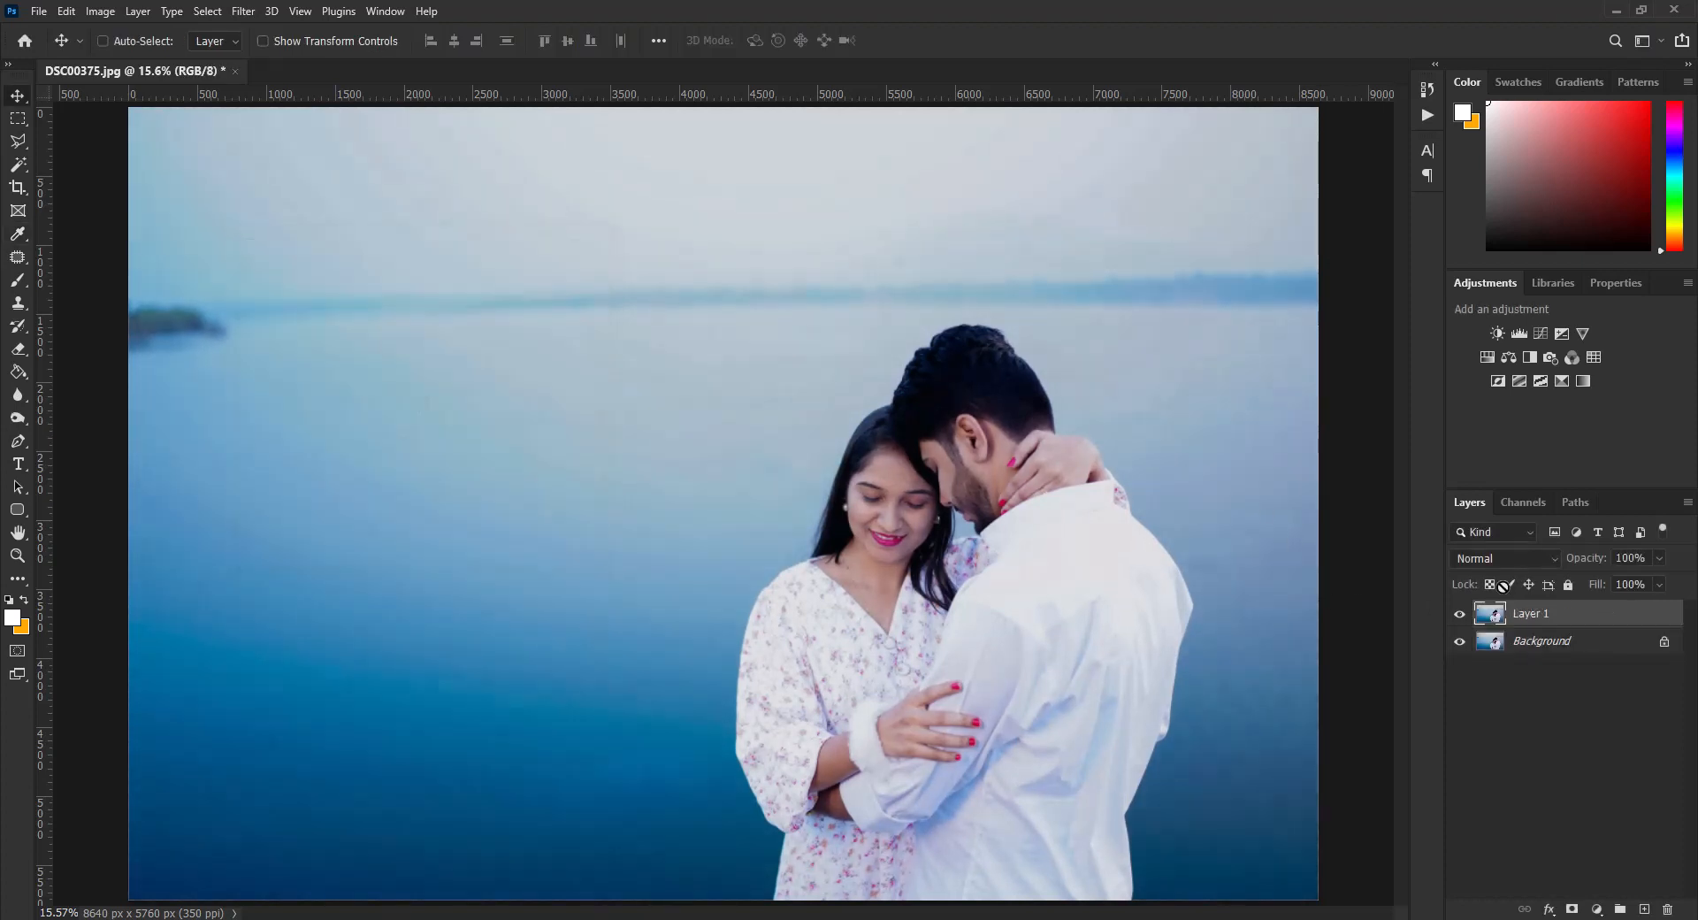
Step: Remove the blemishes on the woman's forehead and cheek with the Spot Healing Brush on Layer 1
key(z)
drag(871, 487, 997, 581)
right_click(17, 257)
click(77, 255)
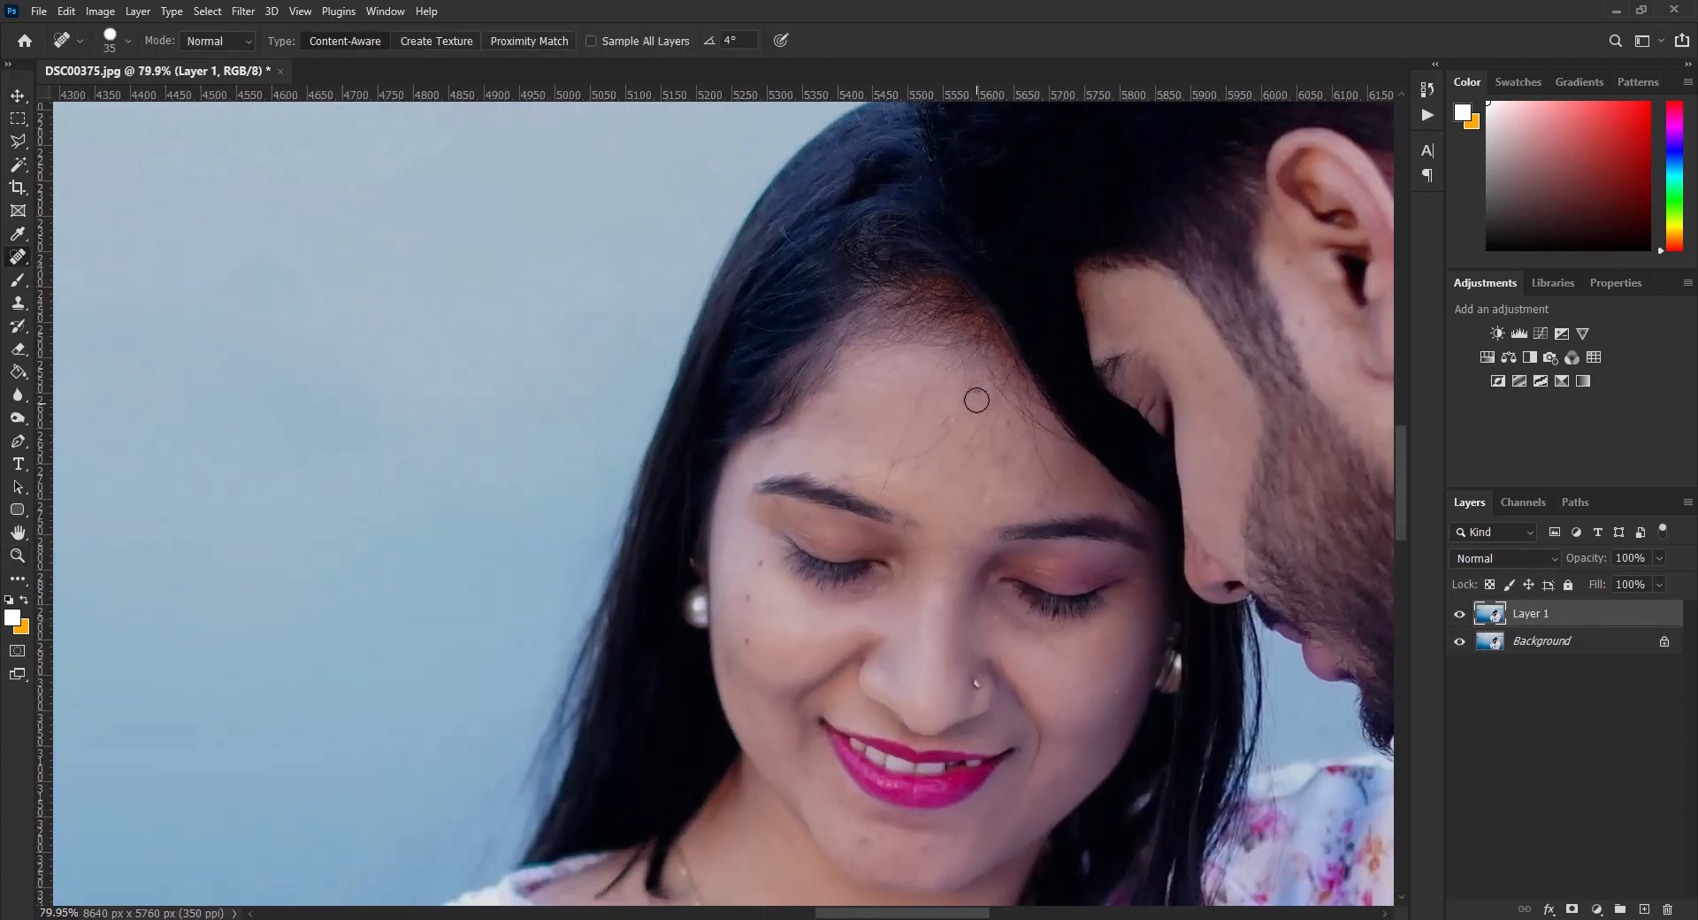
click(978, 390)
click(1014, 418)
click(987, 481)
click(754, 569)
click(745, 602)
click(749, 648)
click(731, 665)
Step: Heal the small spots around the man's ear and on the woman's chin with smaller Spot Healing Brush sizes
key(bracketleft)
key(bracketleft)
drag(1122, 303, 964, 522)
drag(1199, 400, 1213, 438)
click(1211, 584)
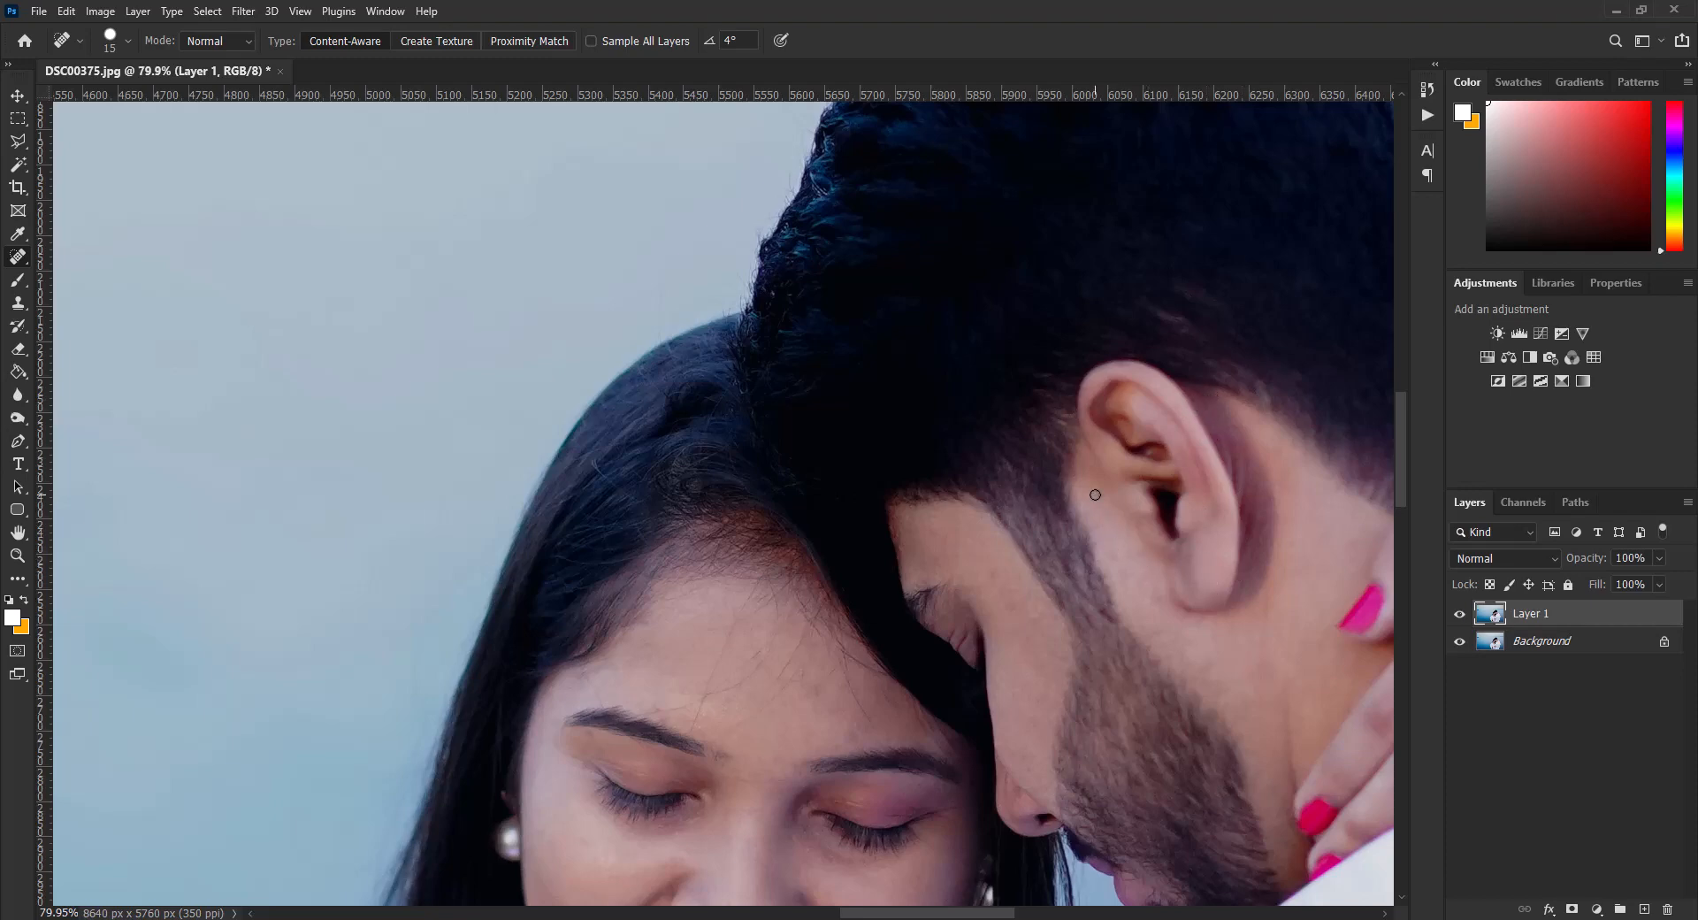
key(ctrl+minus)
key(ctrl+minus)
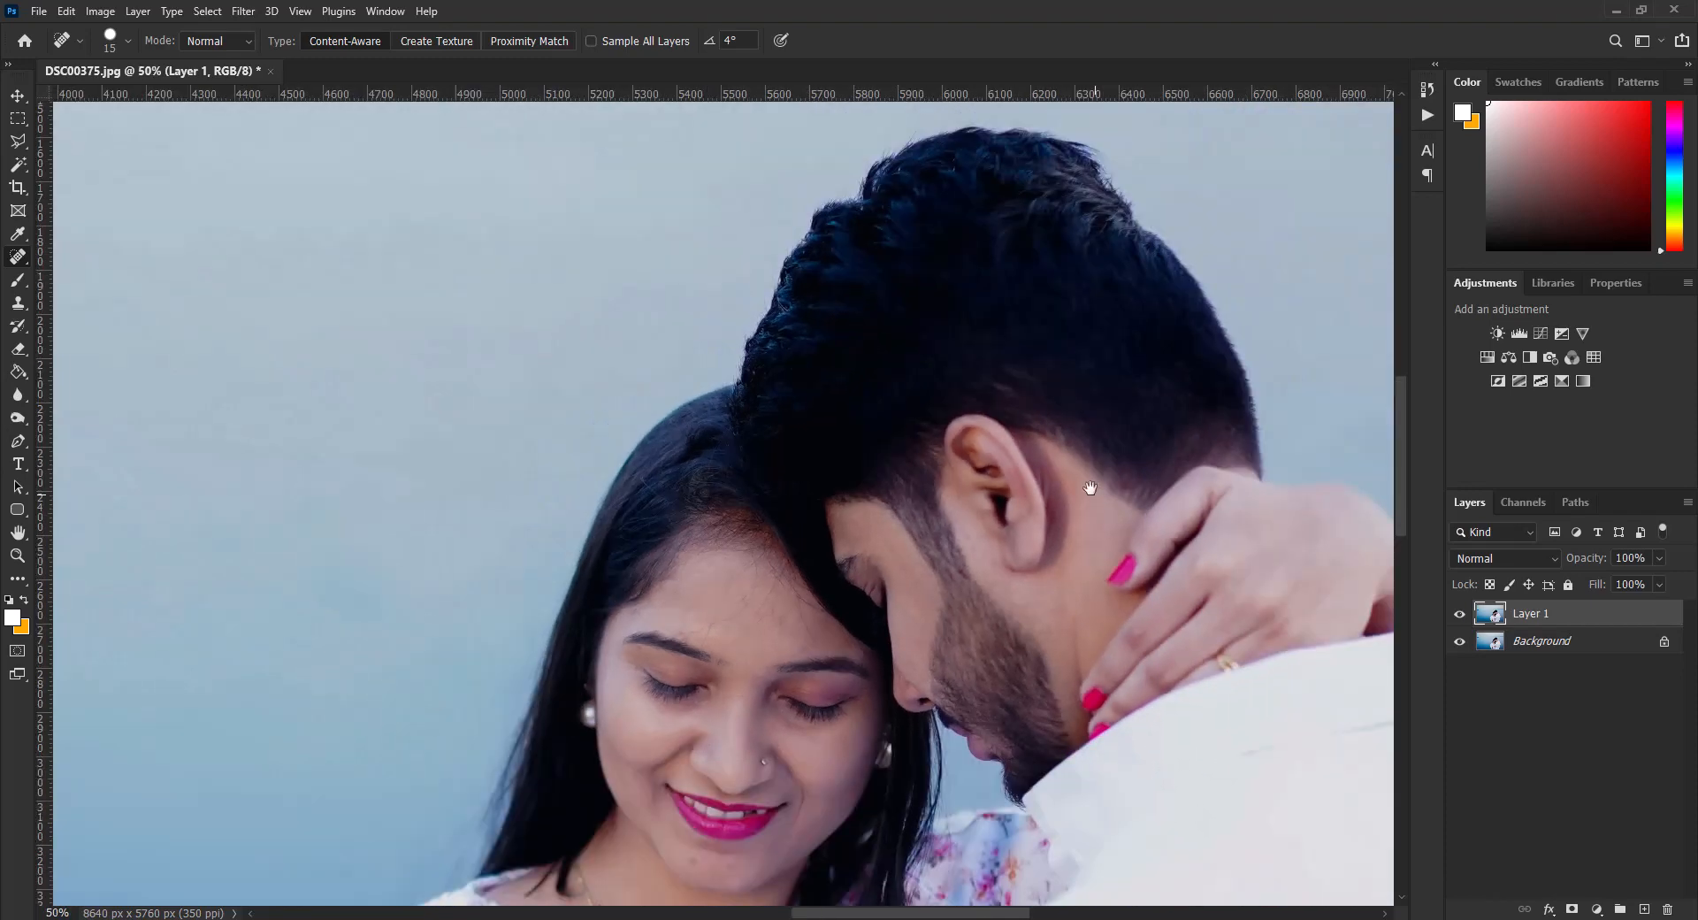
drag(1089, 488, 1146, 166)
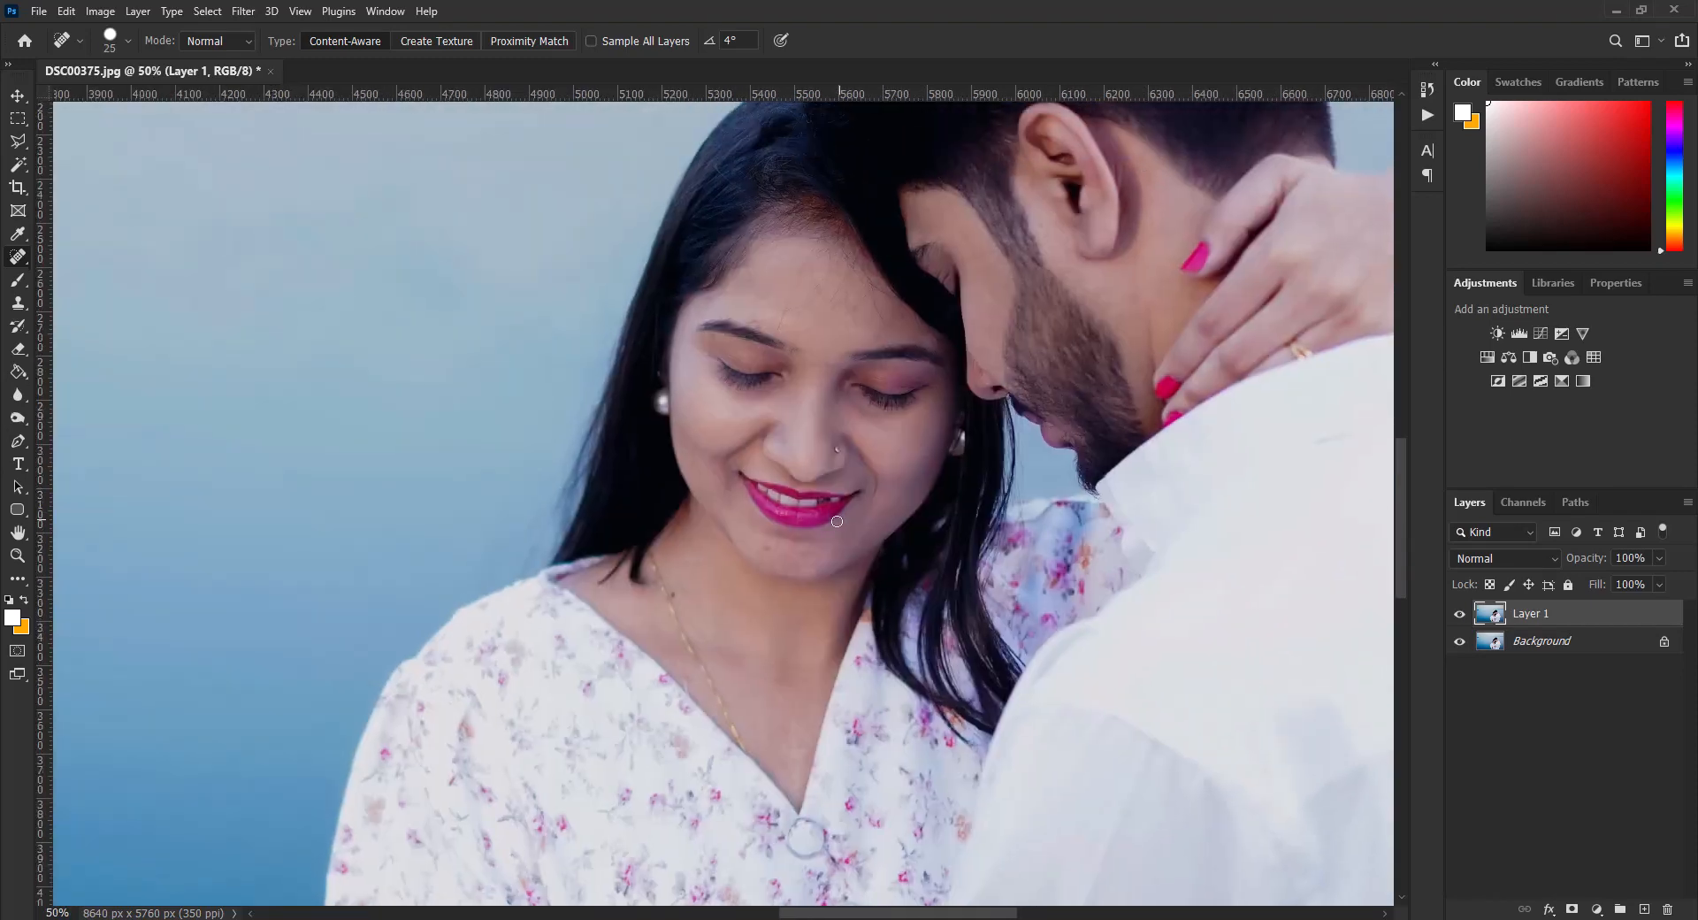
click(765, 544)
key(ctrl+0)
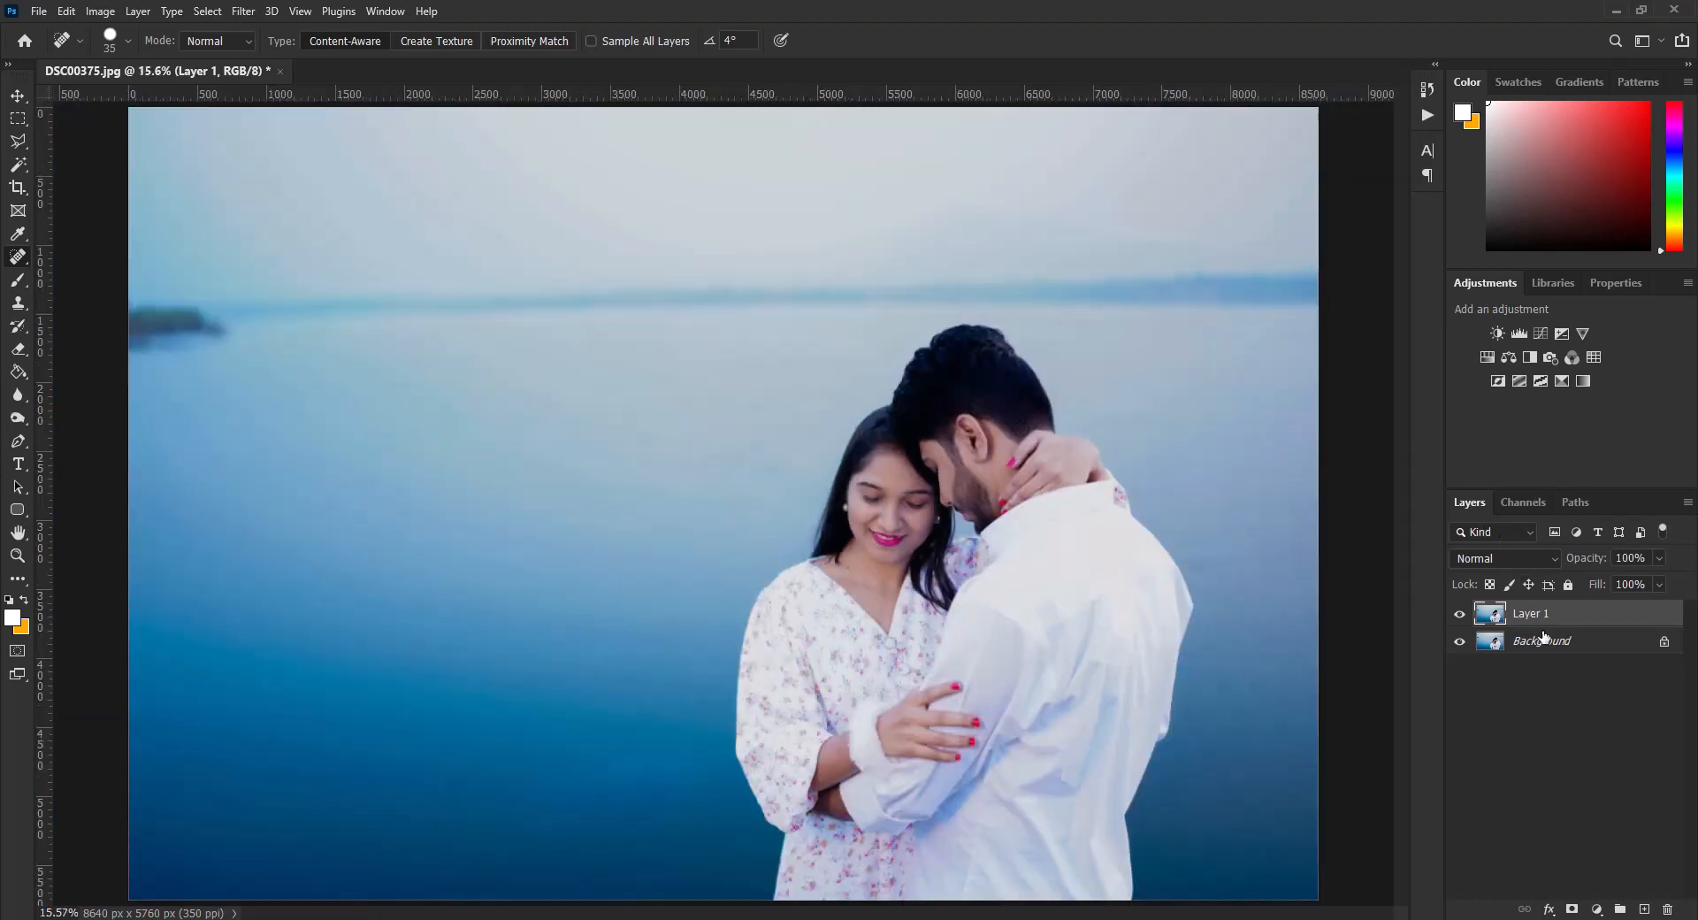
Step: Smooth the skin on Layer 1 with the Portraiture filter using Smoothing: High, adding the woman's forehead tone to the skin mask
click(246, 14)
mouse_move(296, 416)
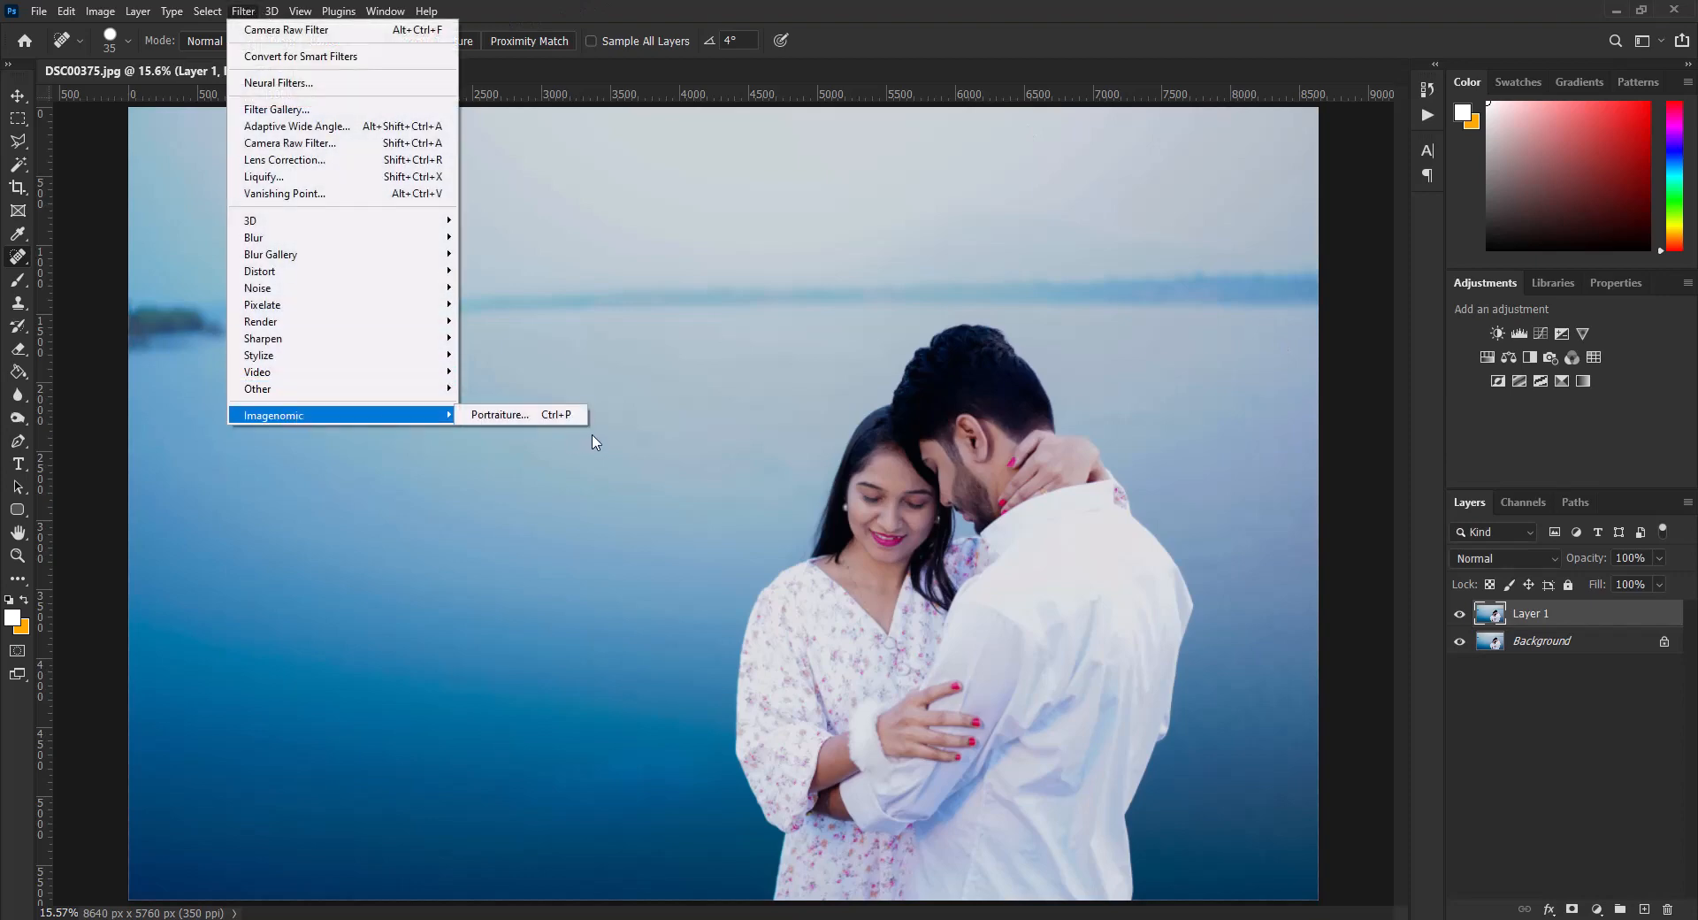
click(534, 425)
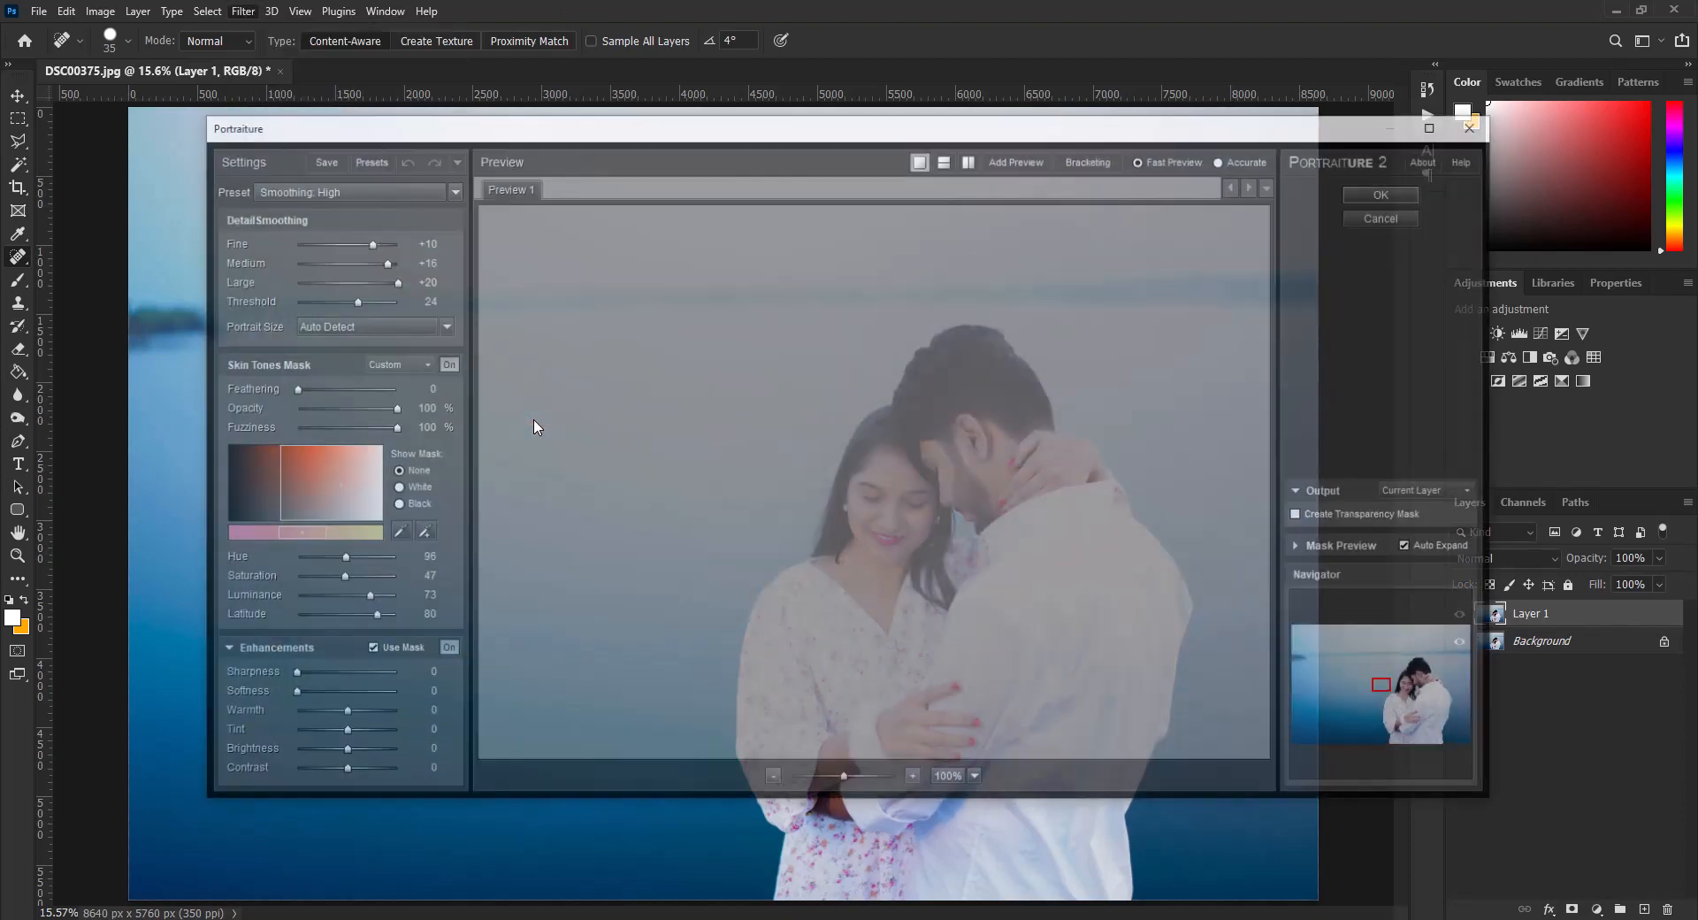
scroll(1036, 379, up, 2)
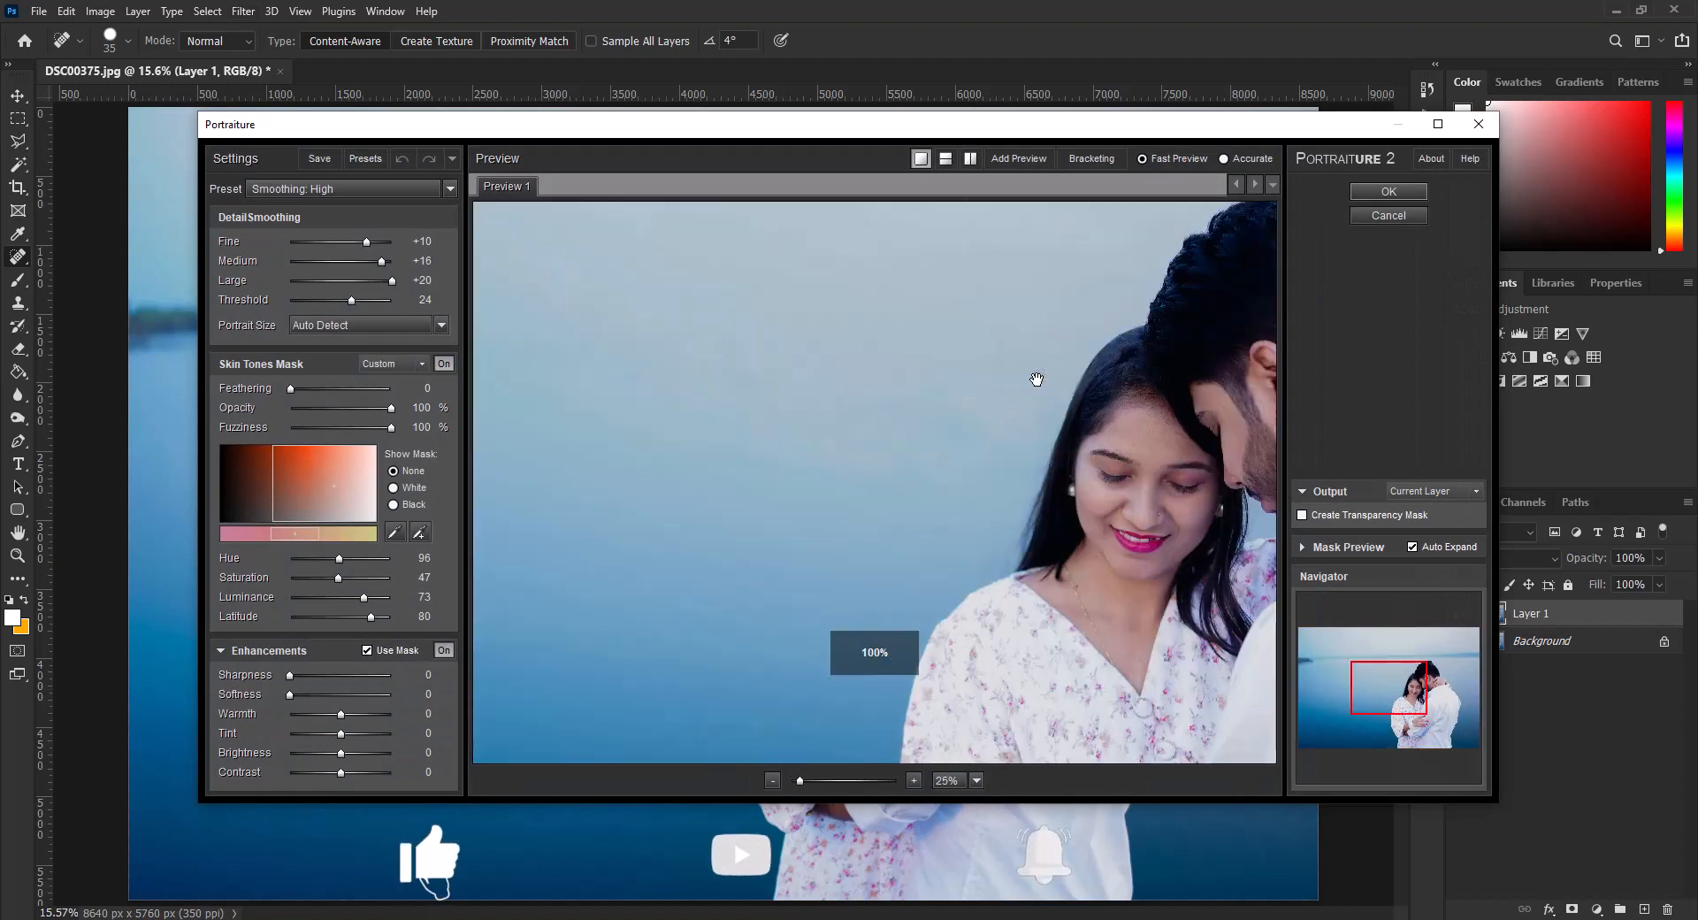
drag(1036, 379, 728, 423)
scroll(729, 423, up, 1)
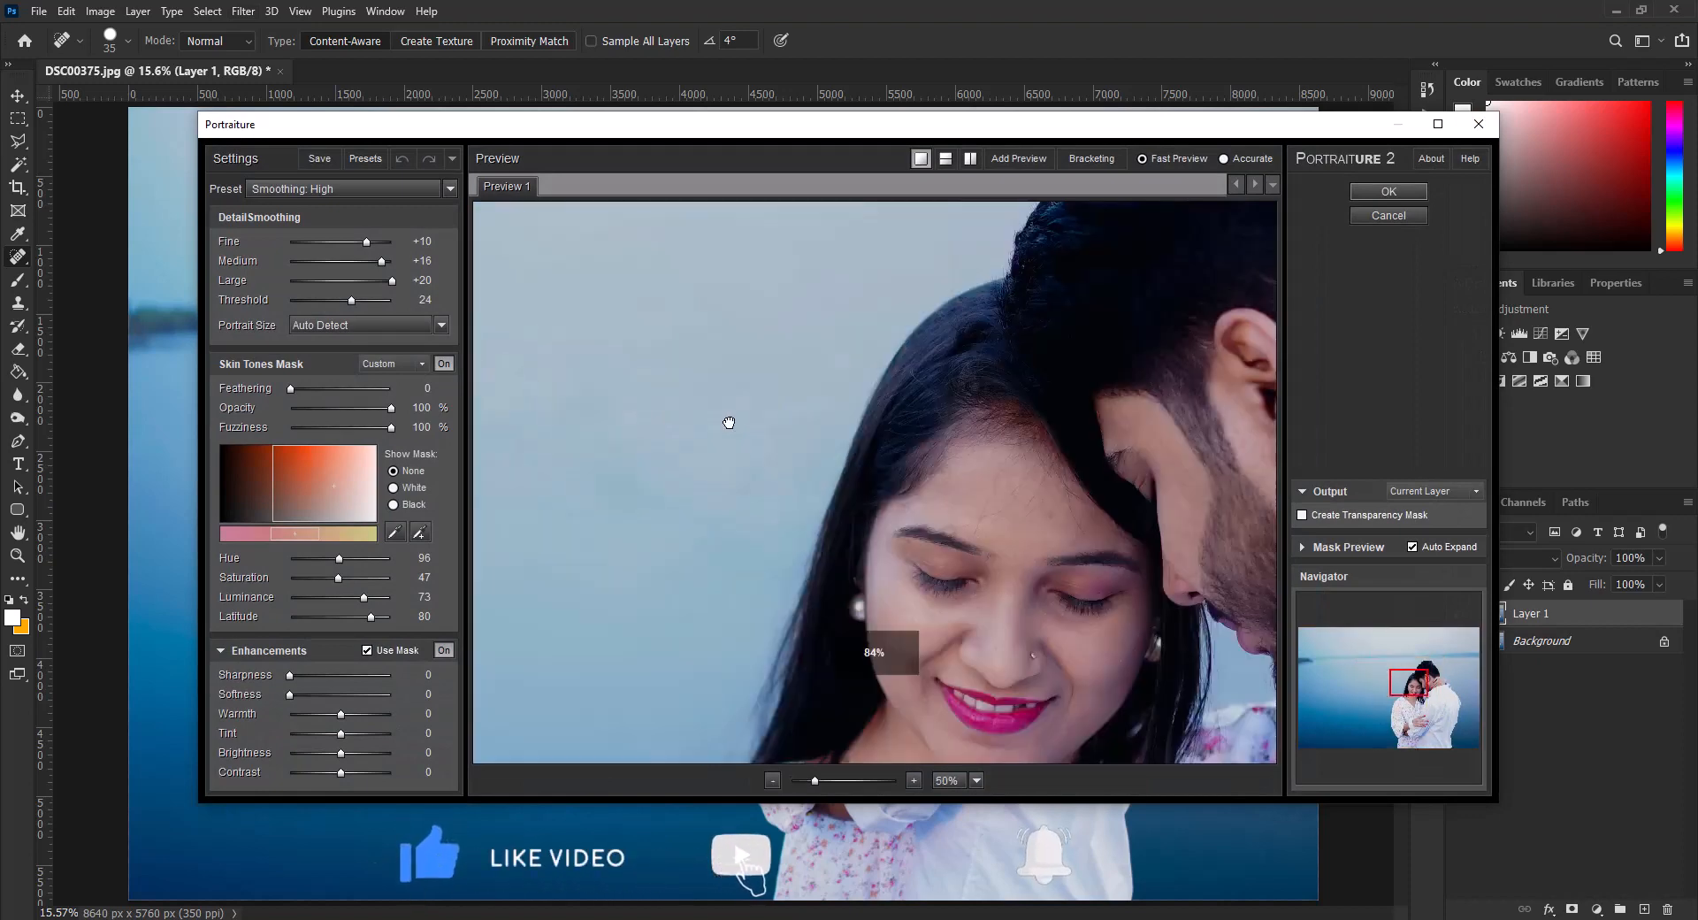
drag(837, 421, 784, 410)
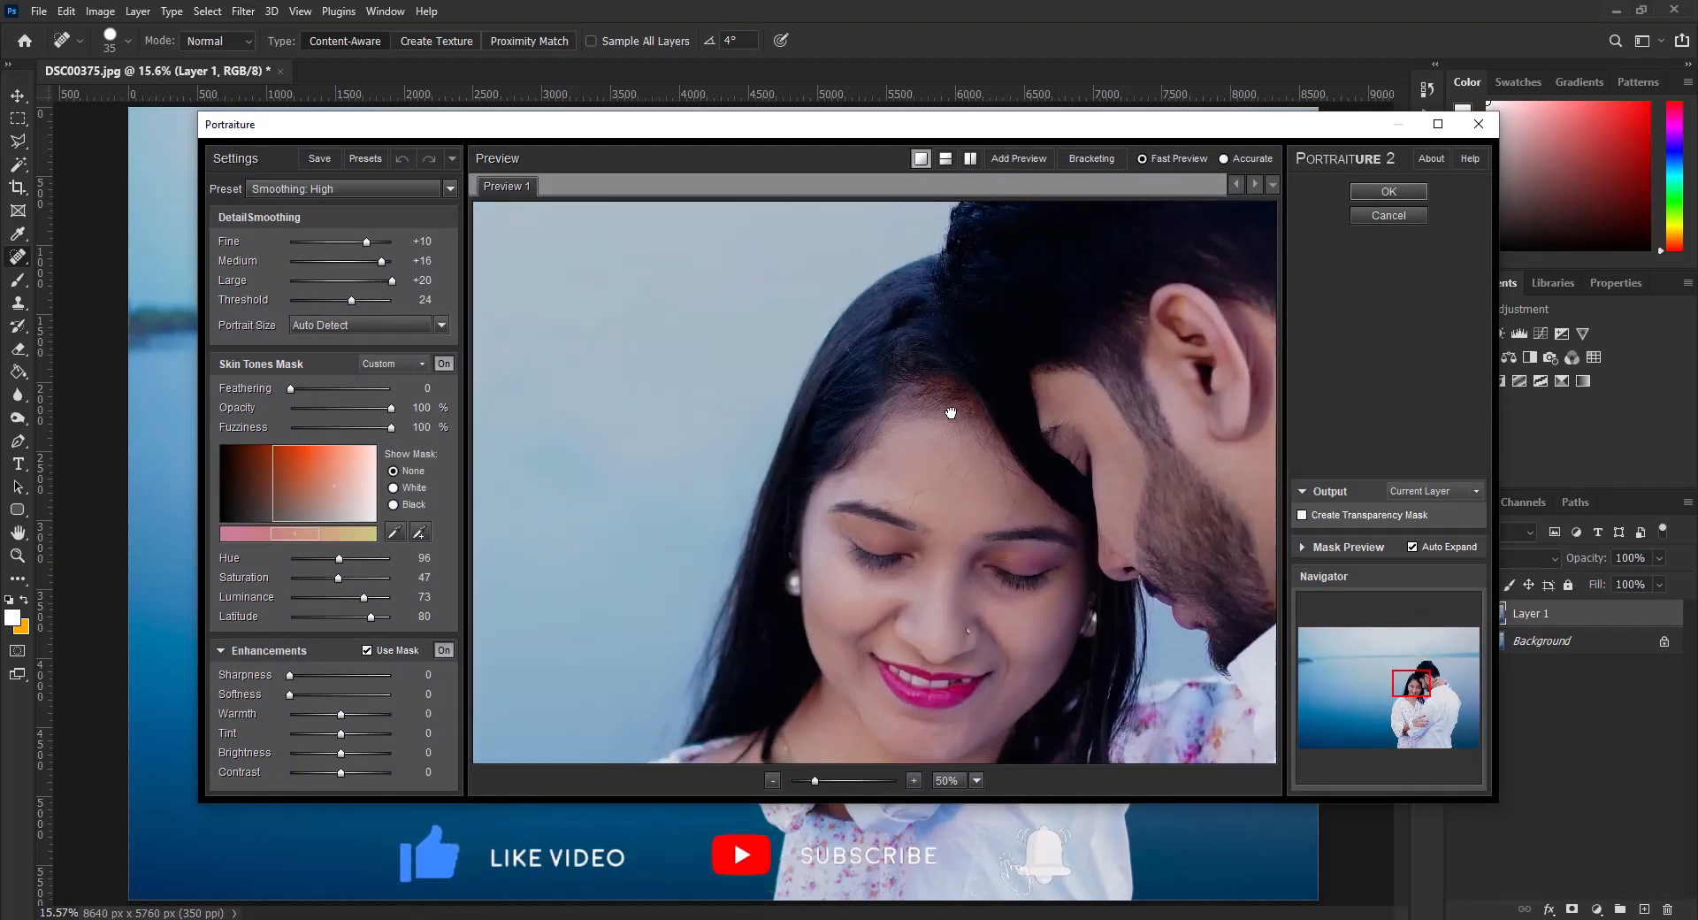
click(420, 531)
click(982, 496)
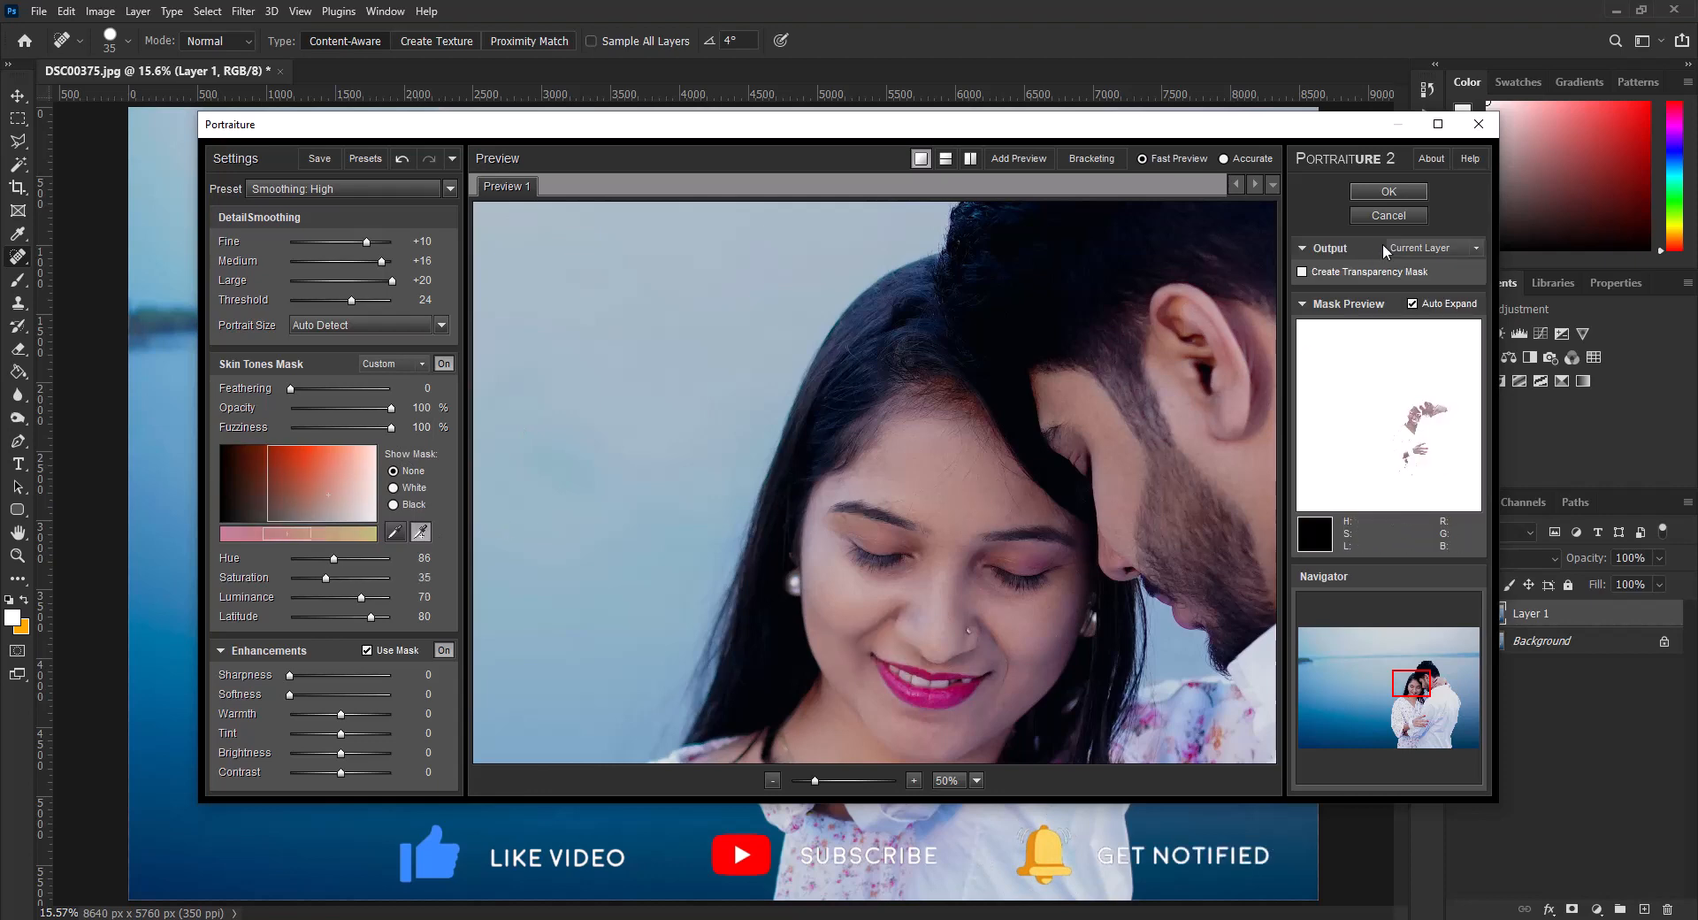
click(1389, 191)
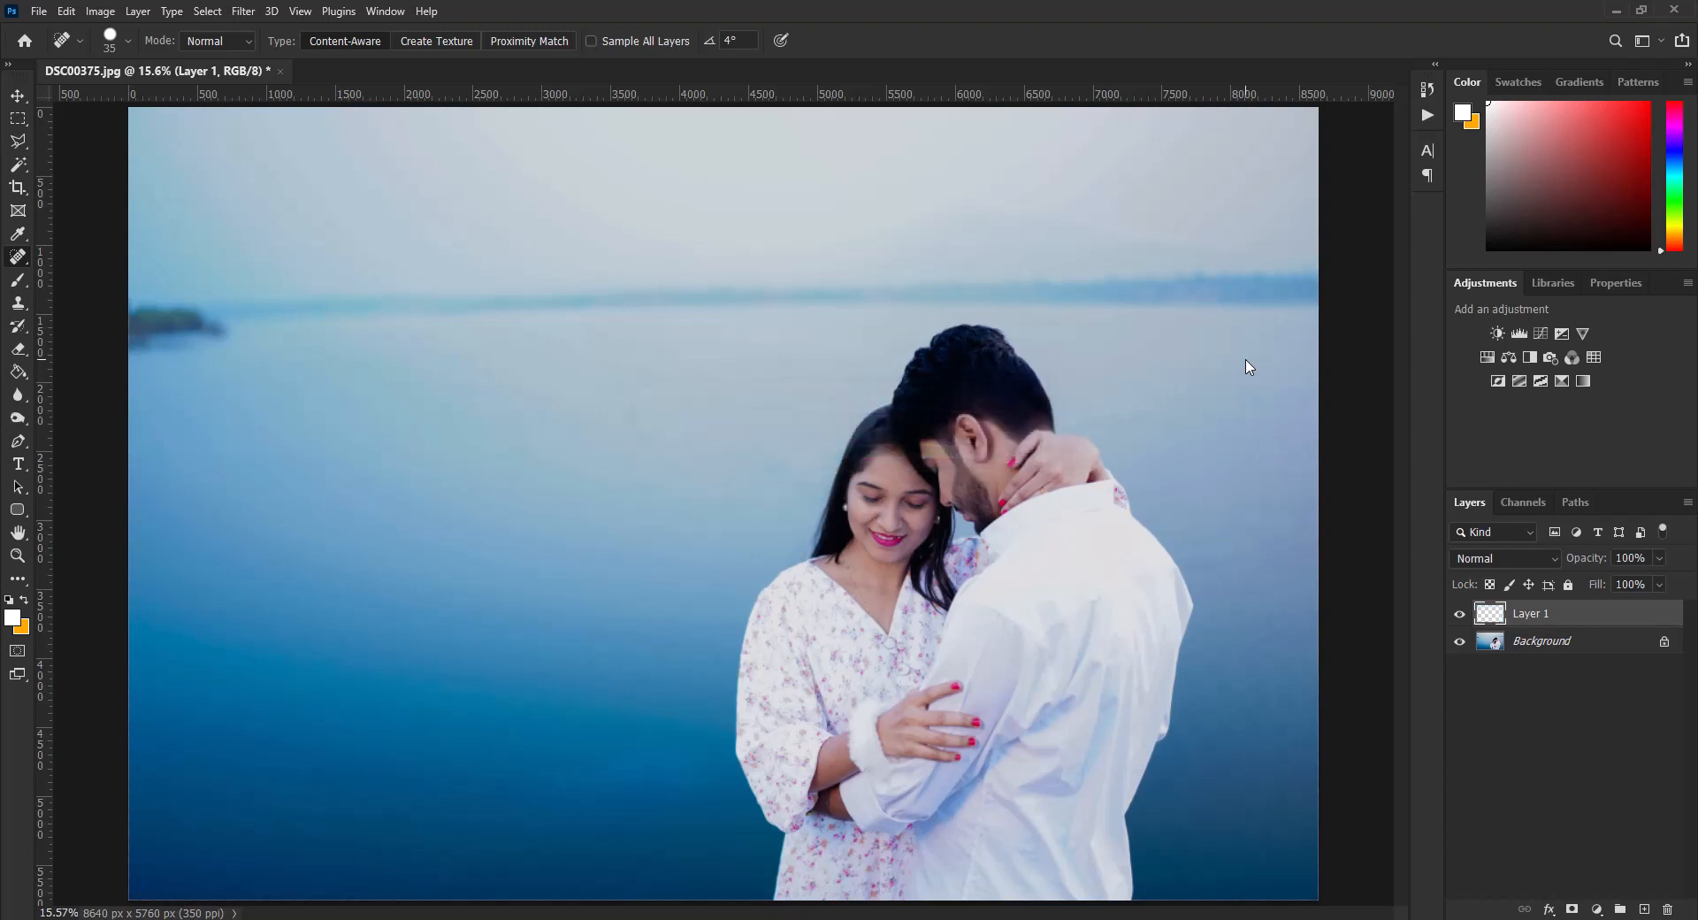
Step: Add a layer mask to the smoothed Layer 1 and invert it to hide the smoothing
click(1572, 909)
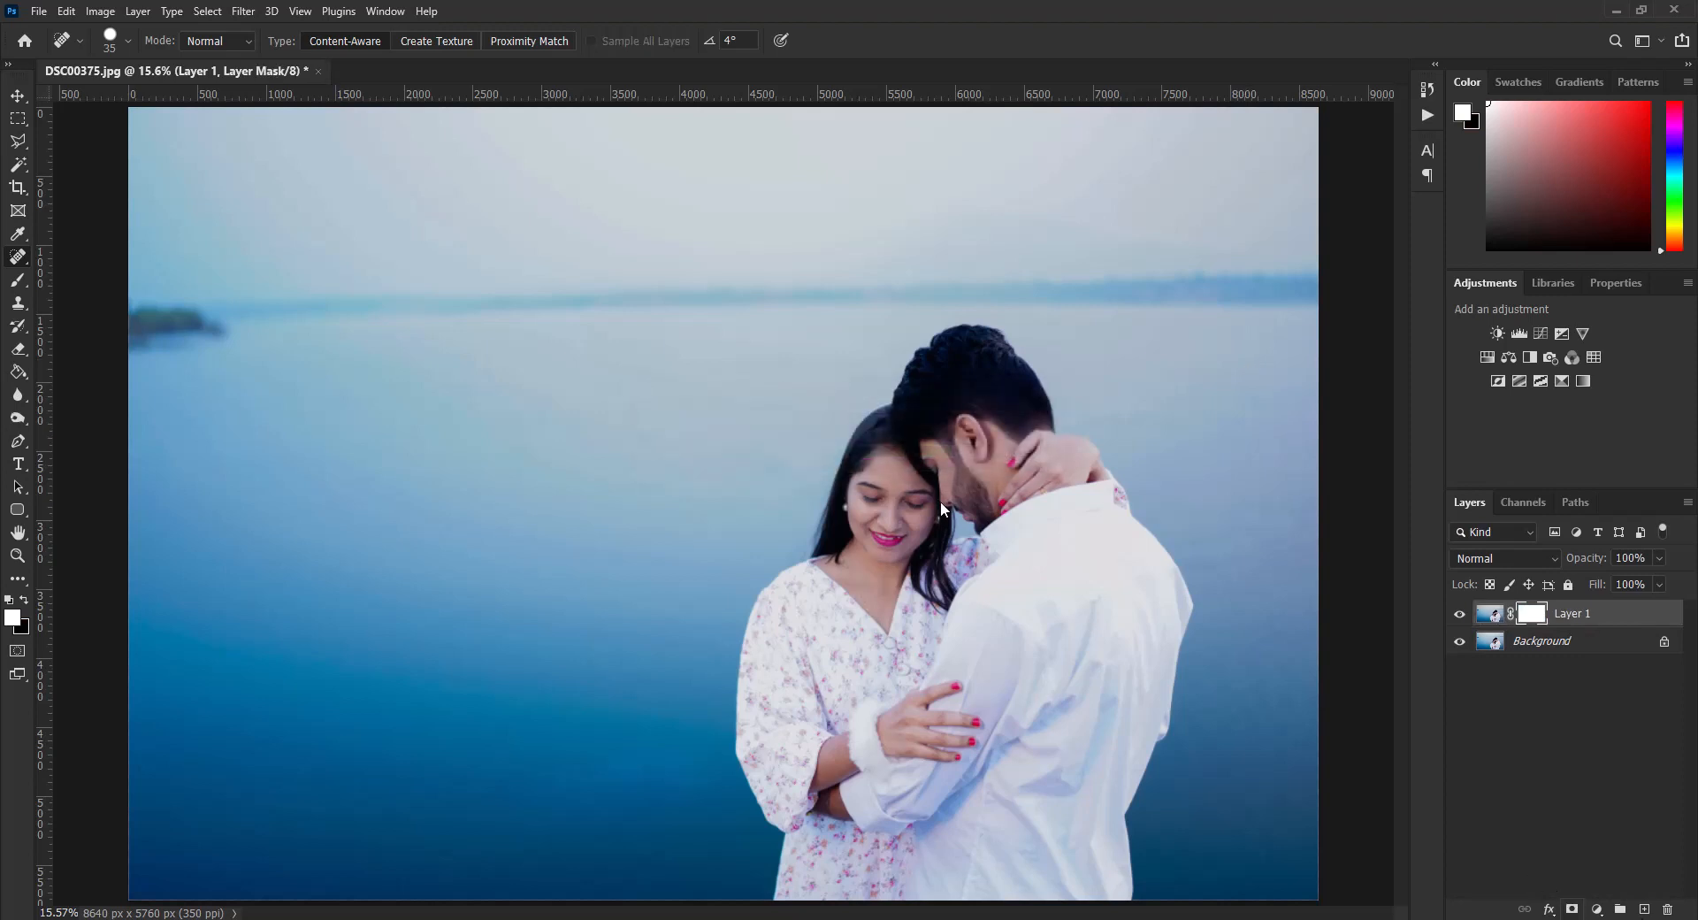
key(z)
drag(911, 447, 901, 319)
key(space)
key(b)
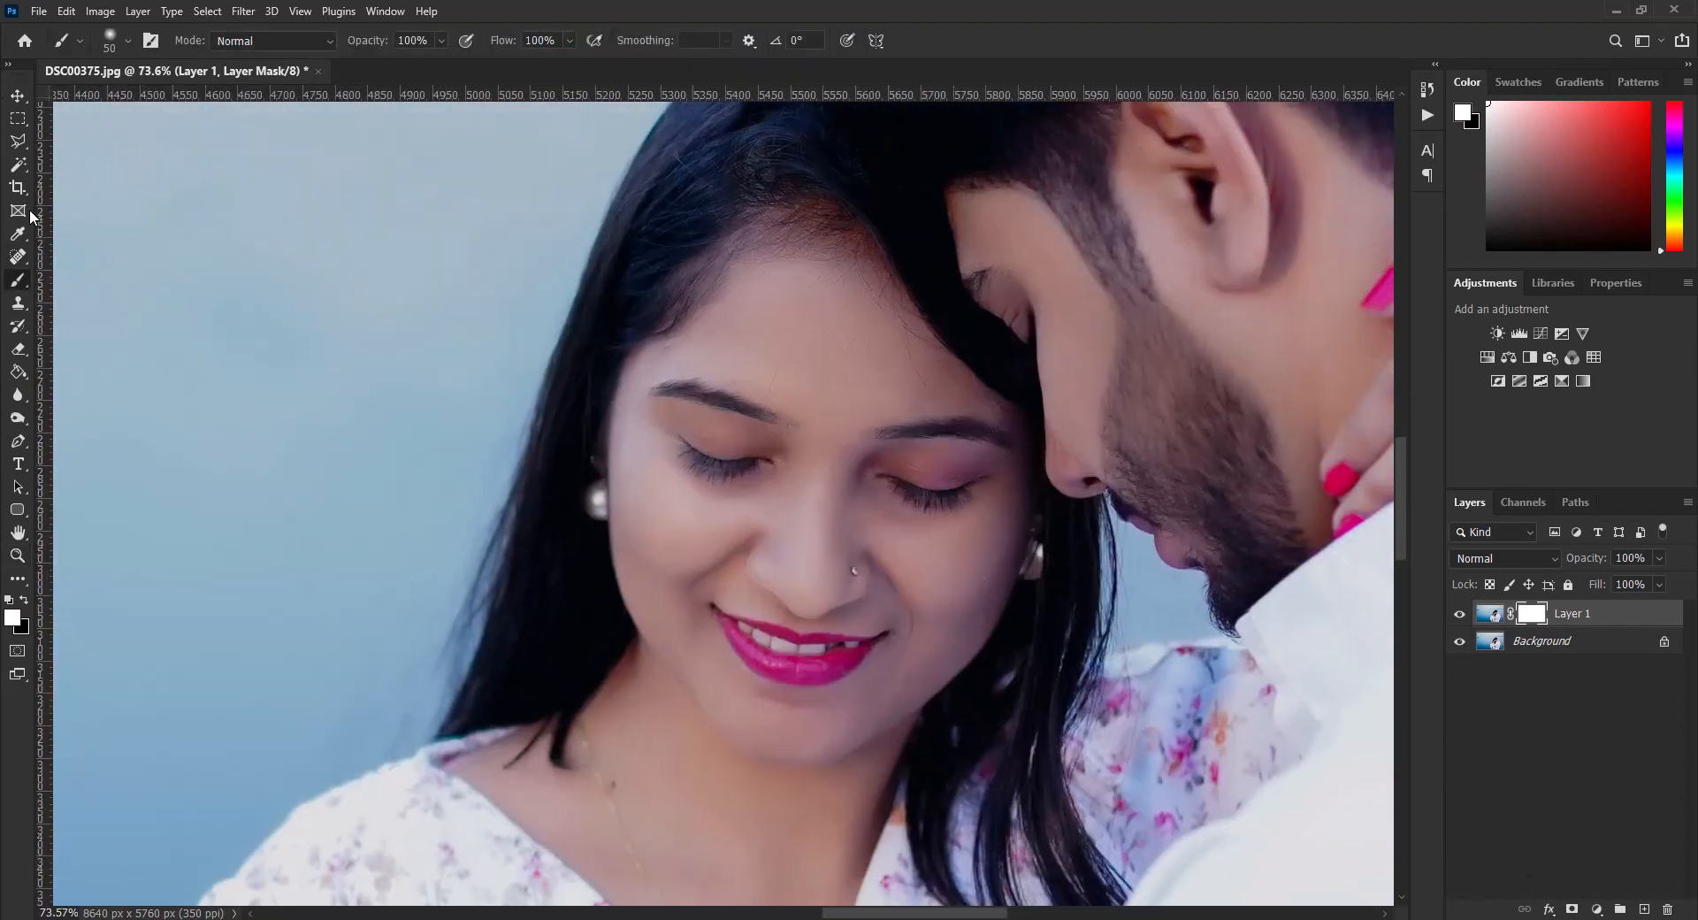
key(ctrl+i)
Step: Paint white on Layer 1's mask over the woman's face with a soft brush to reveal the skin smoothing
key(bracketright)
key(bracketright)
key(bracketright)
key(bracketright)
key(bracketright)
key(bracketright)
key(bracketright)
right_click(776, 359)
click(1163, 23)
click(802, 356)
key(bracketleft)
key(bracketleft)
key(bracketleft)
right_click(790, 734)
drag(940, 680, 1001, 680)
click(836, 549)
Step: Paint white on Layer 1's mask over the woman's neck and chest to reveal the skin smoothing there
scroll(810, 358, down, 2)
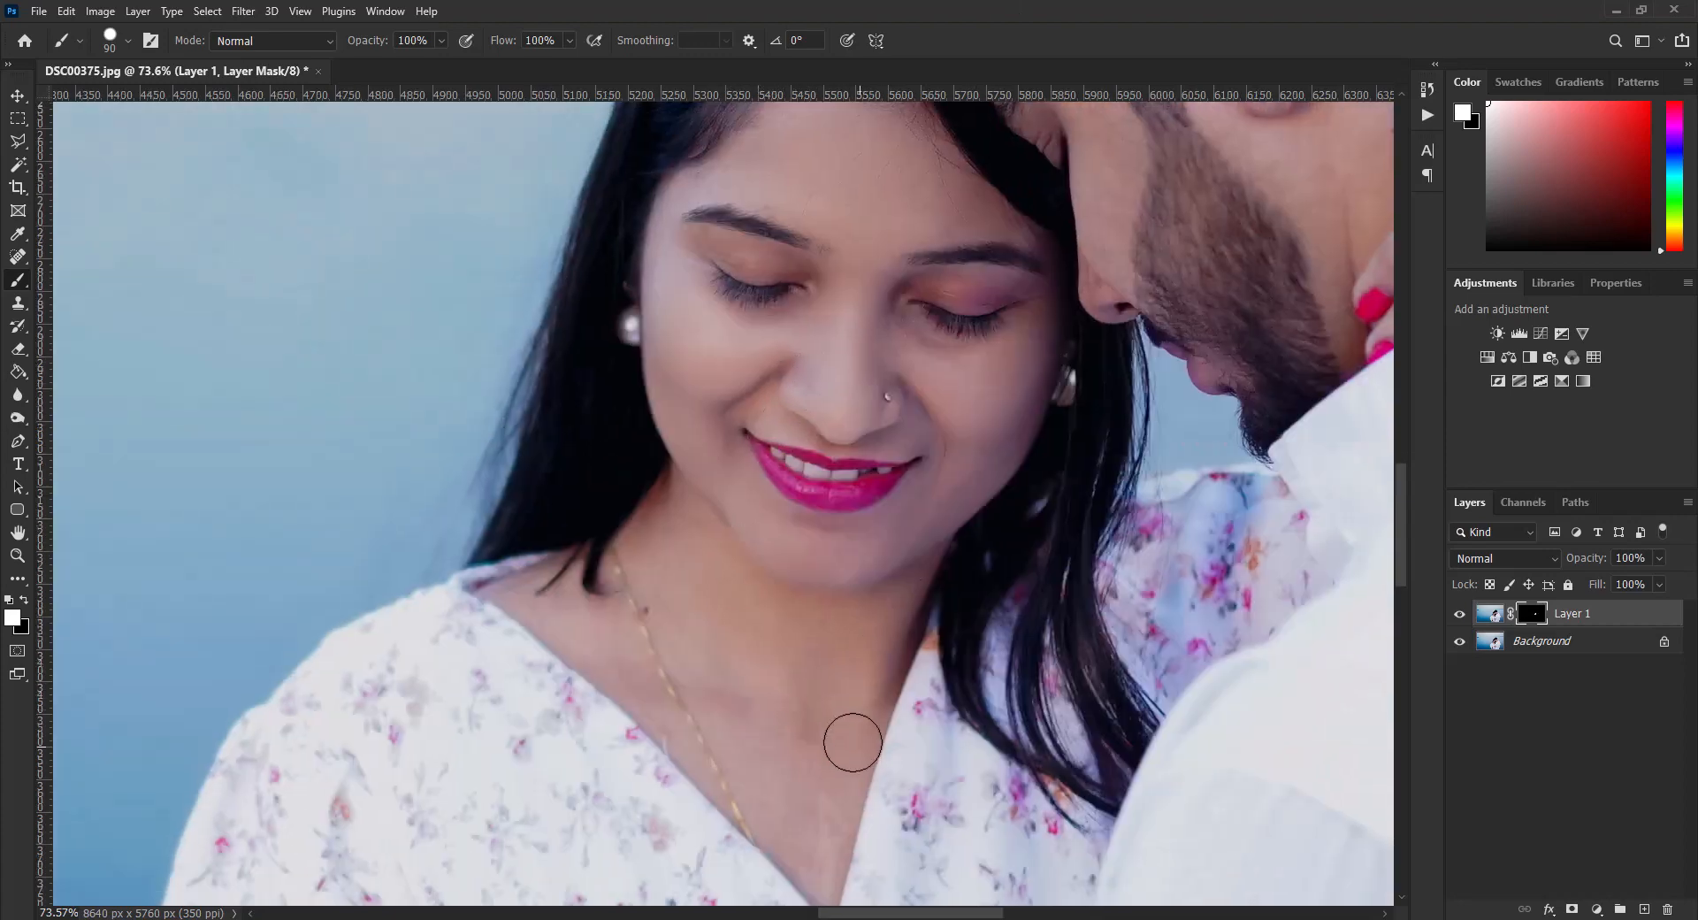
drag(813, 755, 833, 579)
right_click(749, 497)
click(846, 588)
key(Return)
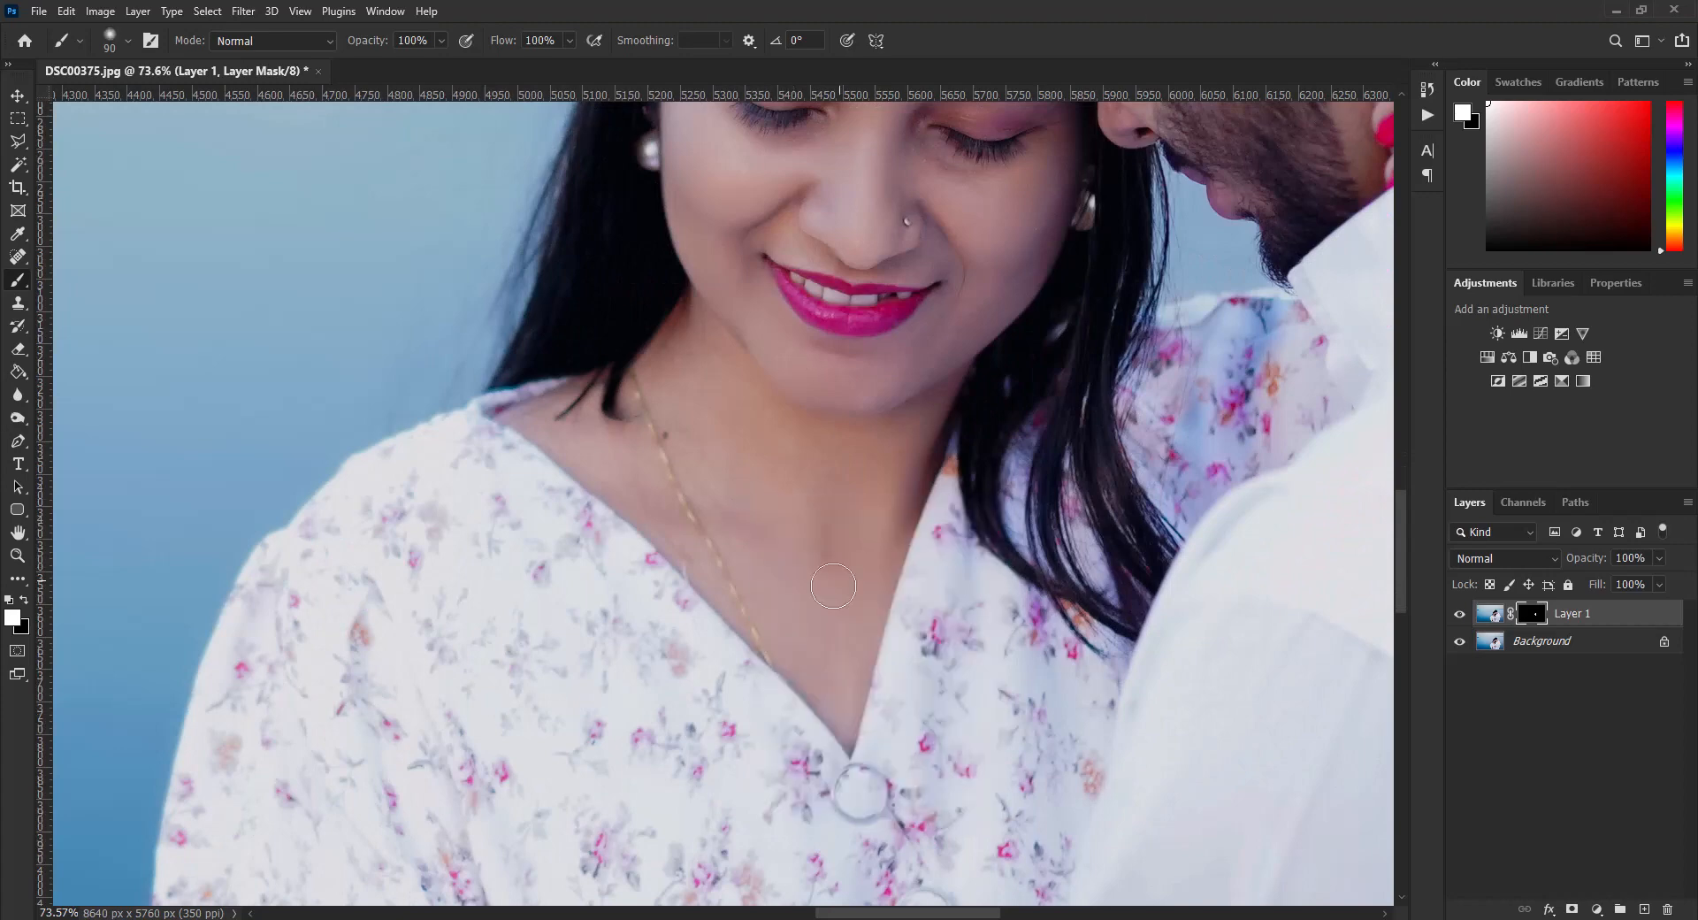
Step: Paint the skin smoothing onto the woman's hands and forearm on Layer 1's mask with a soft brush enlarged to 125
key(])
key(bracketright)
drag(1150, 444, 735, 886)
drag(1187, 486, 817, 626)
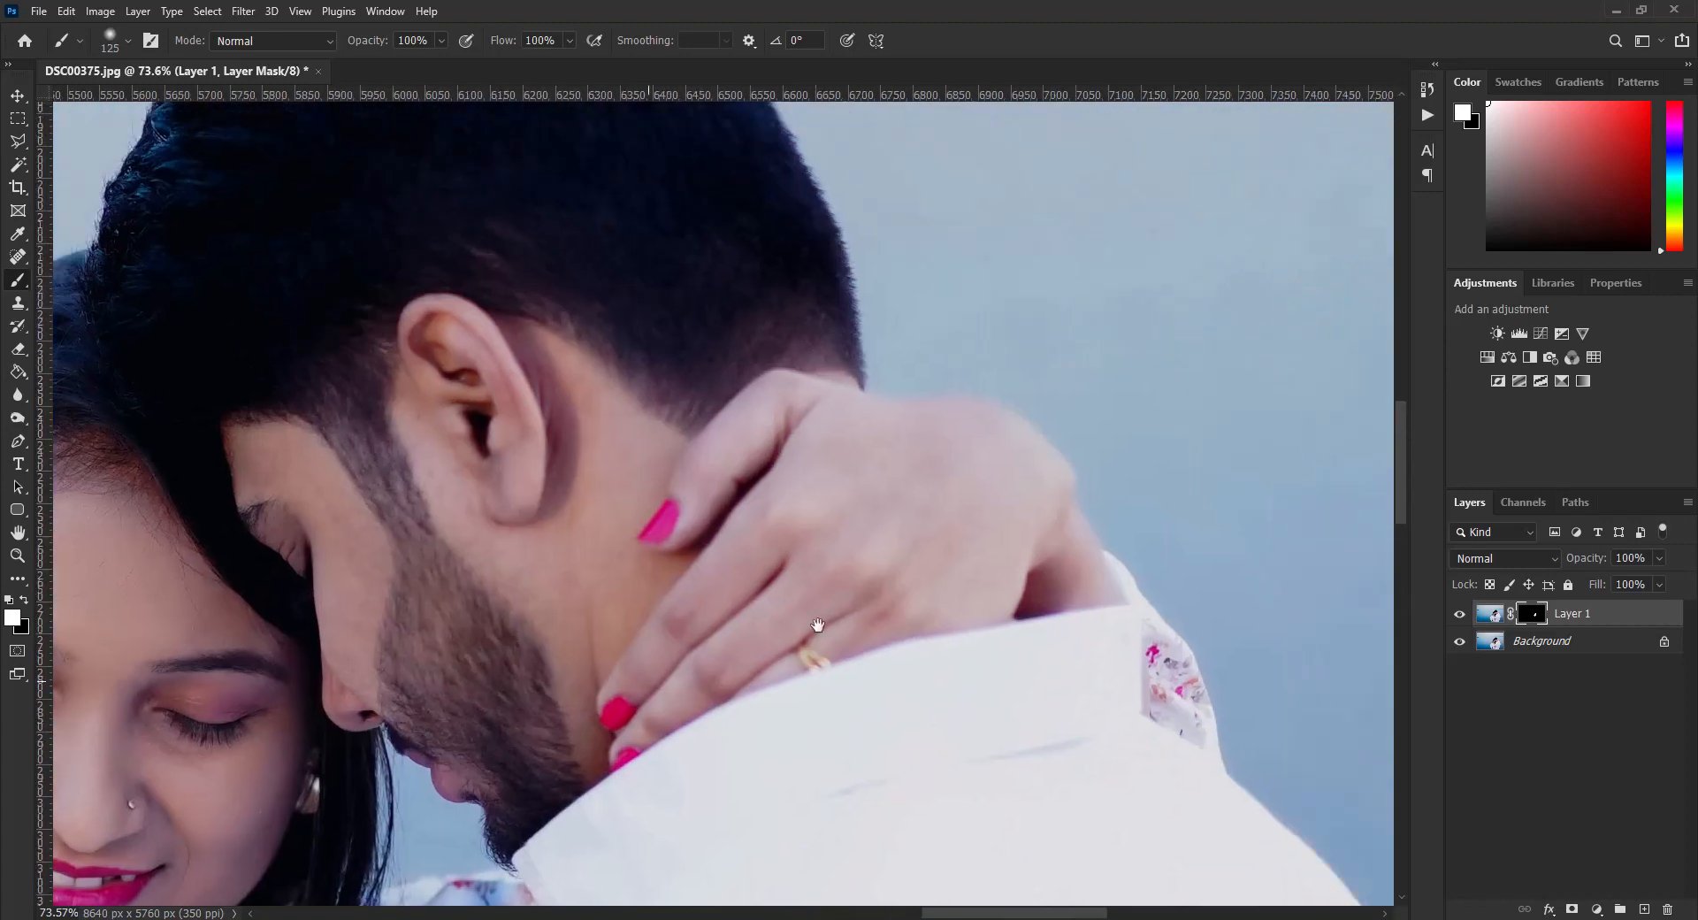
drag(818, 713, 853, 406)
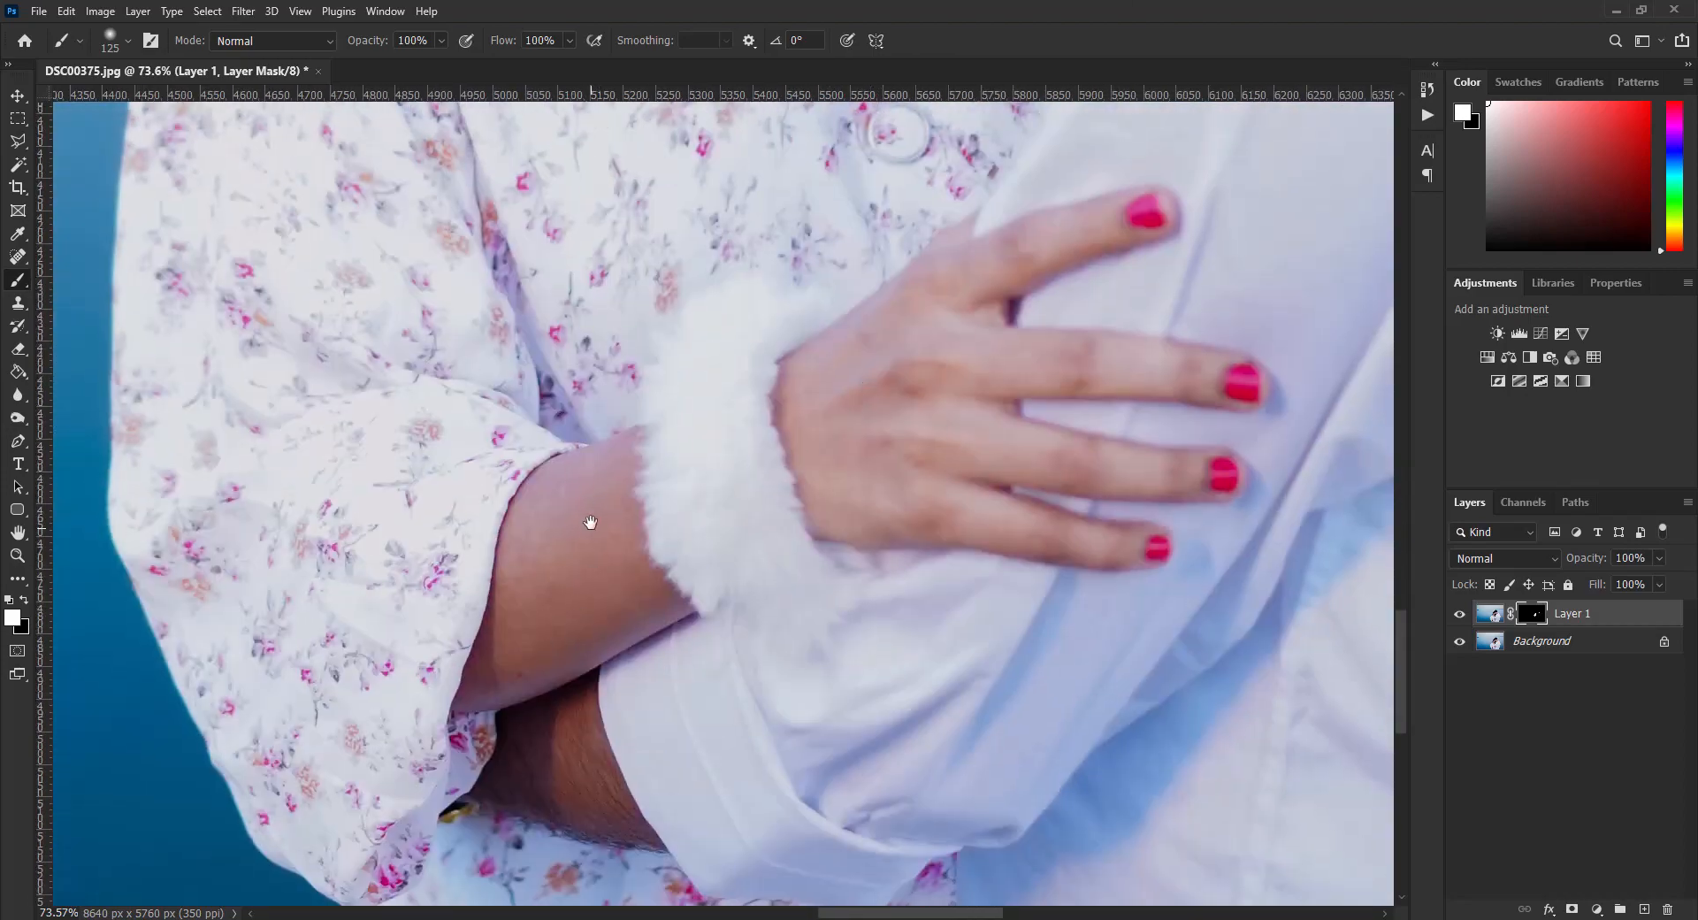
drag(1014, 428, 899, 651)
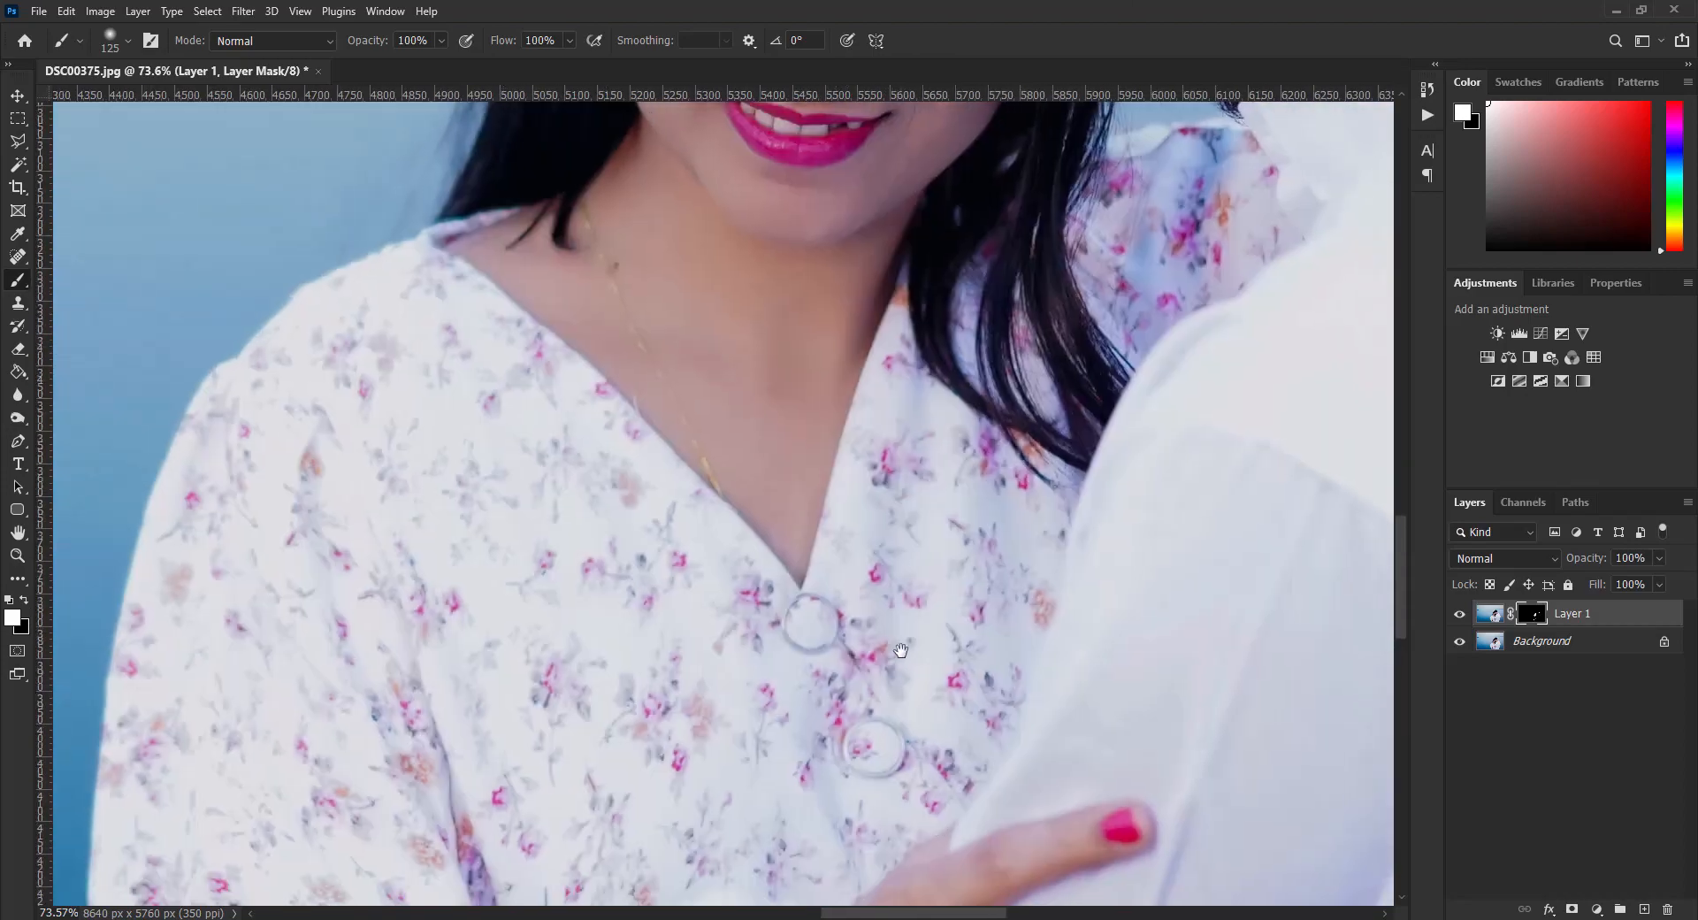
Step: Reveal the skin smoothing on the man's face and neck on Layer 1's mask with the brush size reduced to 70
drag(1123, 265, 915, 831)
key(bracketleft)
key(bracketleft)
key(bracketleft)
key(bracketleft)
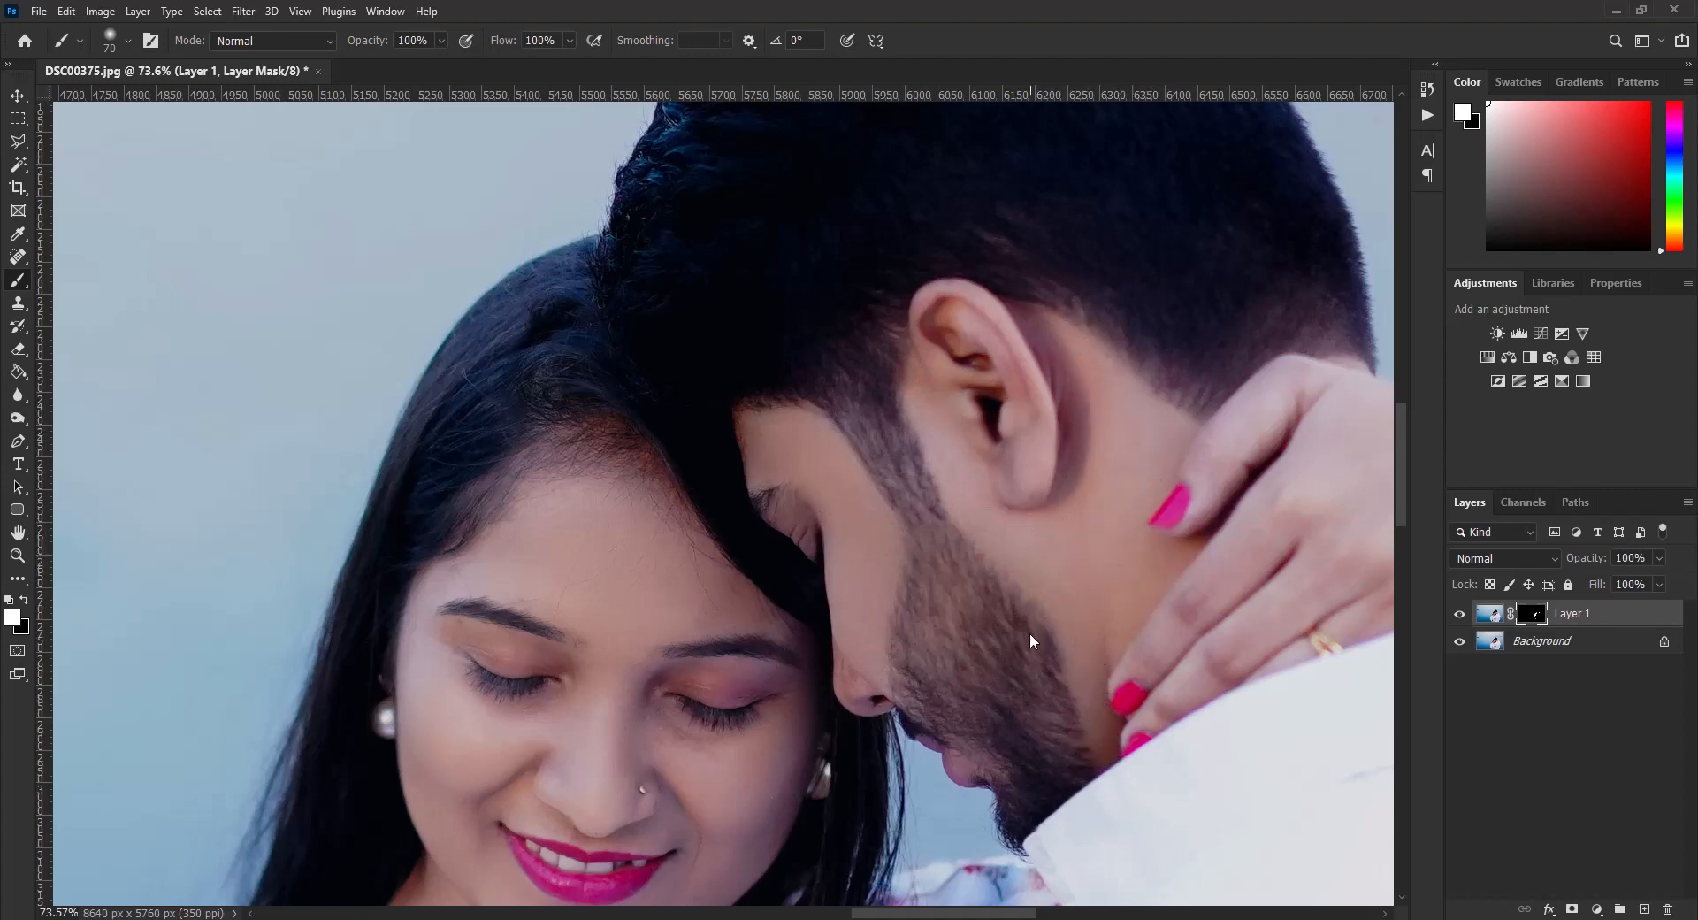
Step: Apply Layer 1's mask to the layer and merge the layer with the Background
key(ctrl+minus)
key(ctrl+minus)
key(ctrl+minus)
key(ctrl+minus)
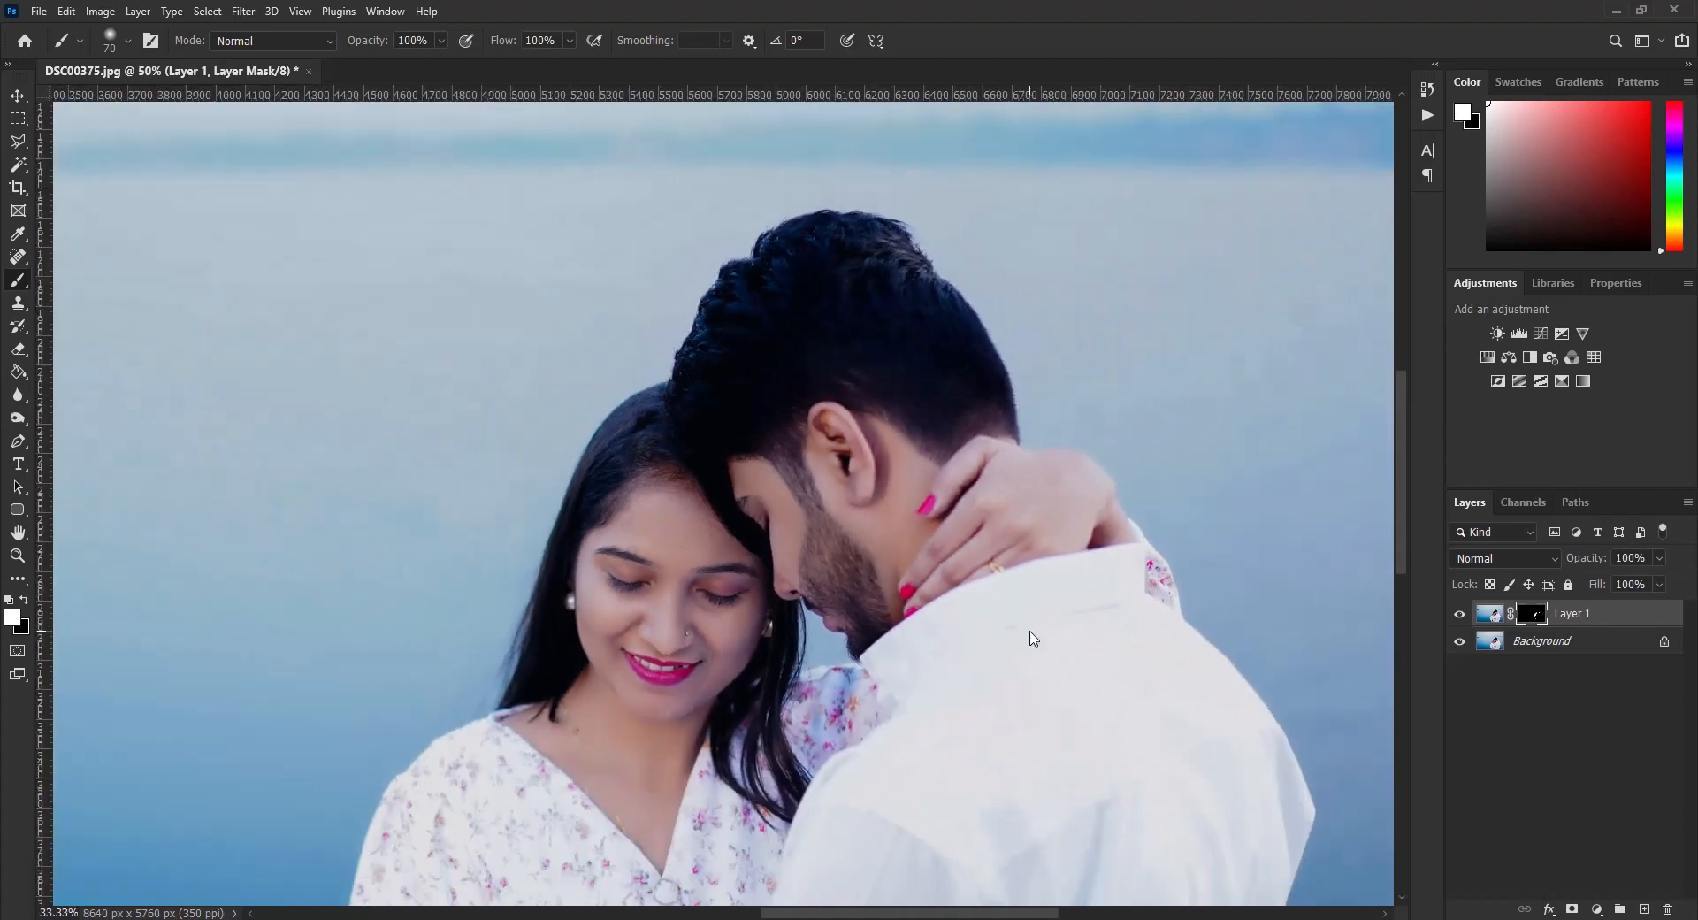
key(ctrl+minus)
key(ctrl+minus)
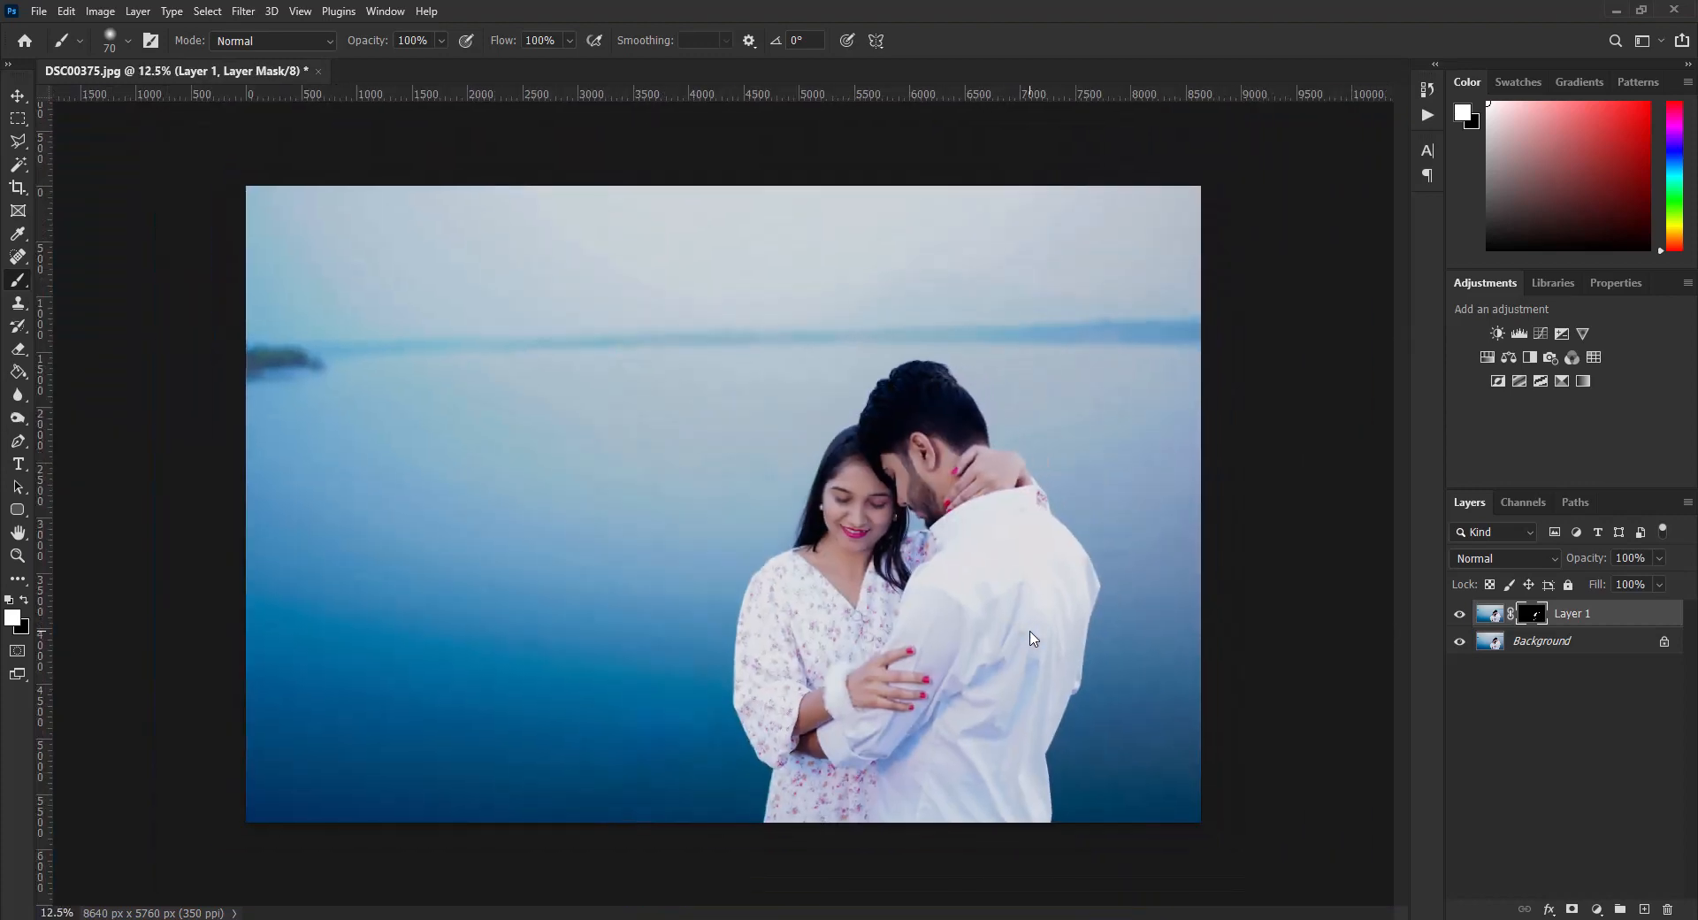
key(ctrl+0)
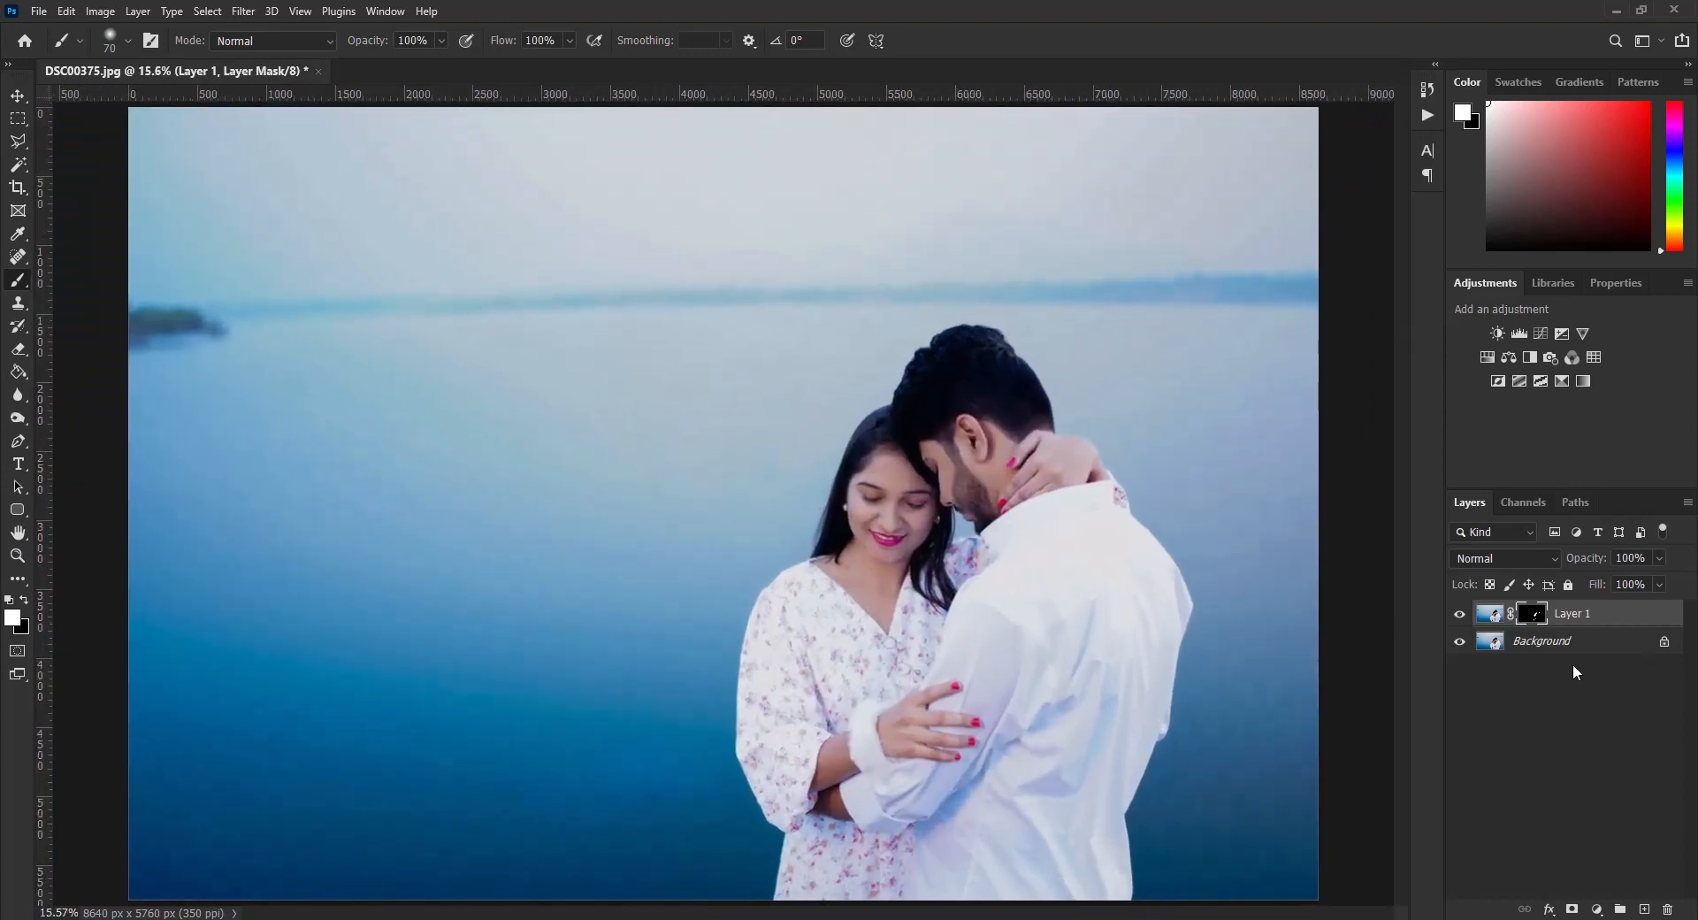
right_click(1539, 611)
click(1543, 665)
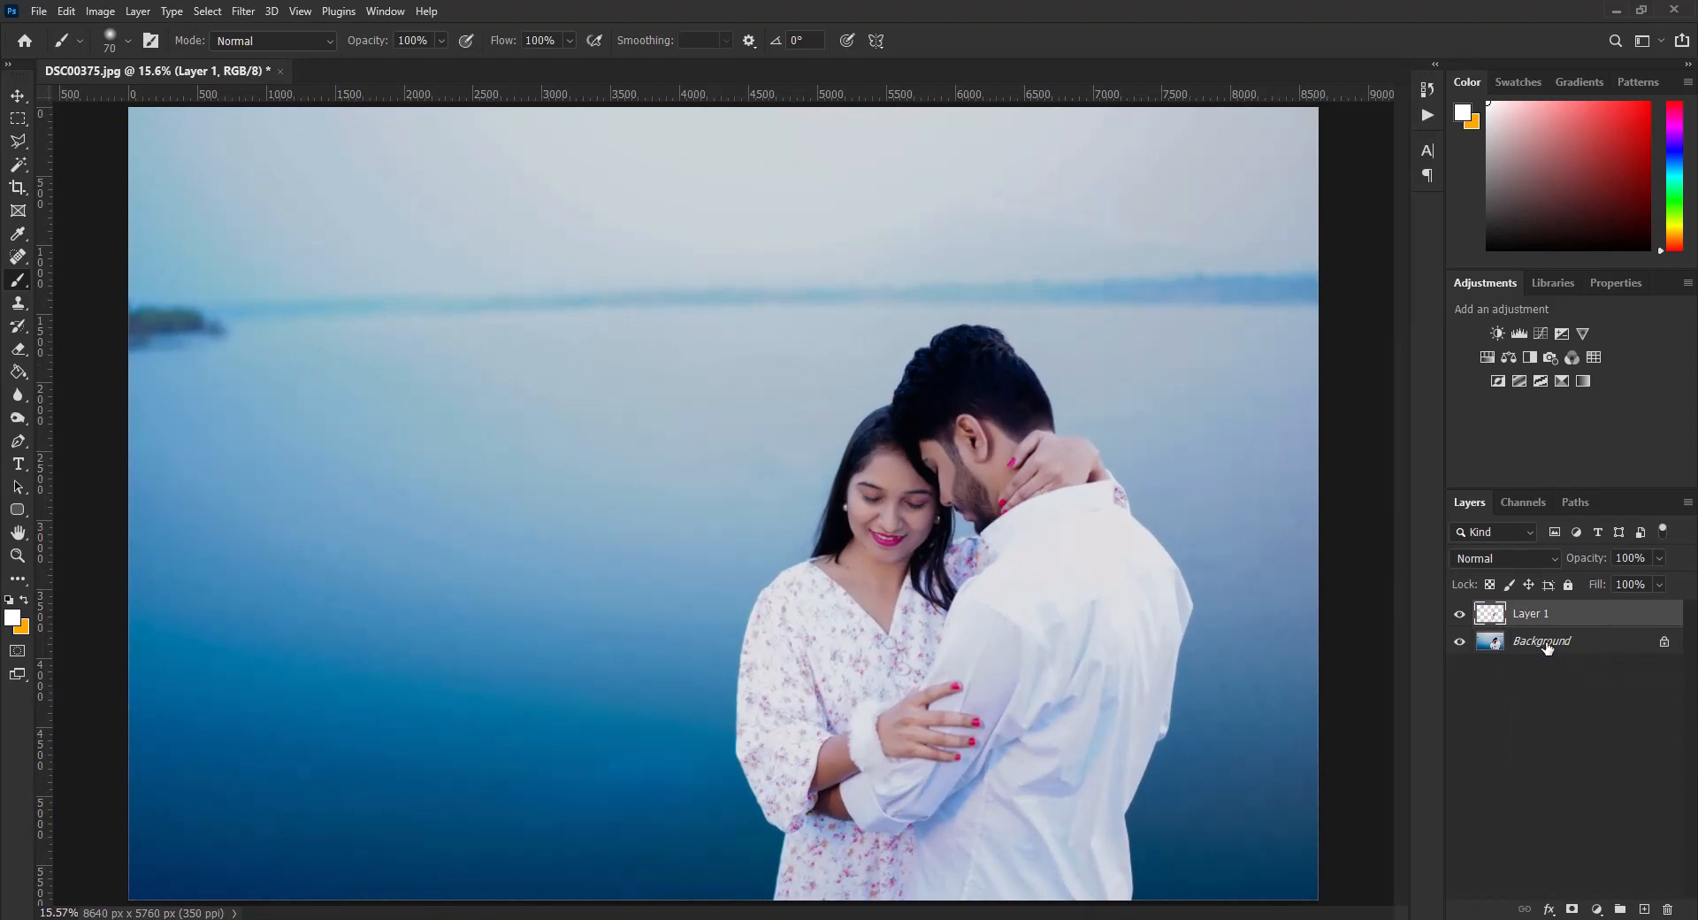
shift+click(1545, 643)
key(ctrl+e)
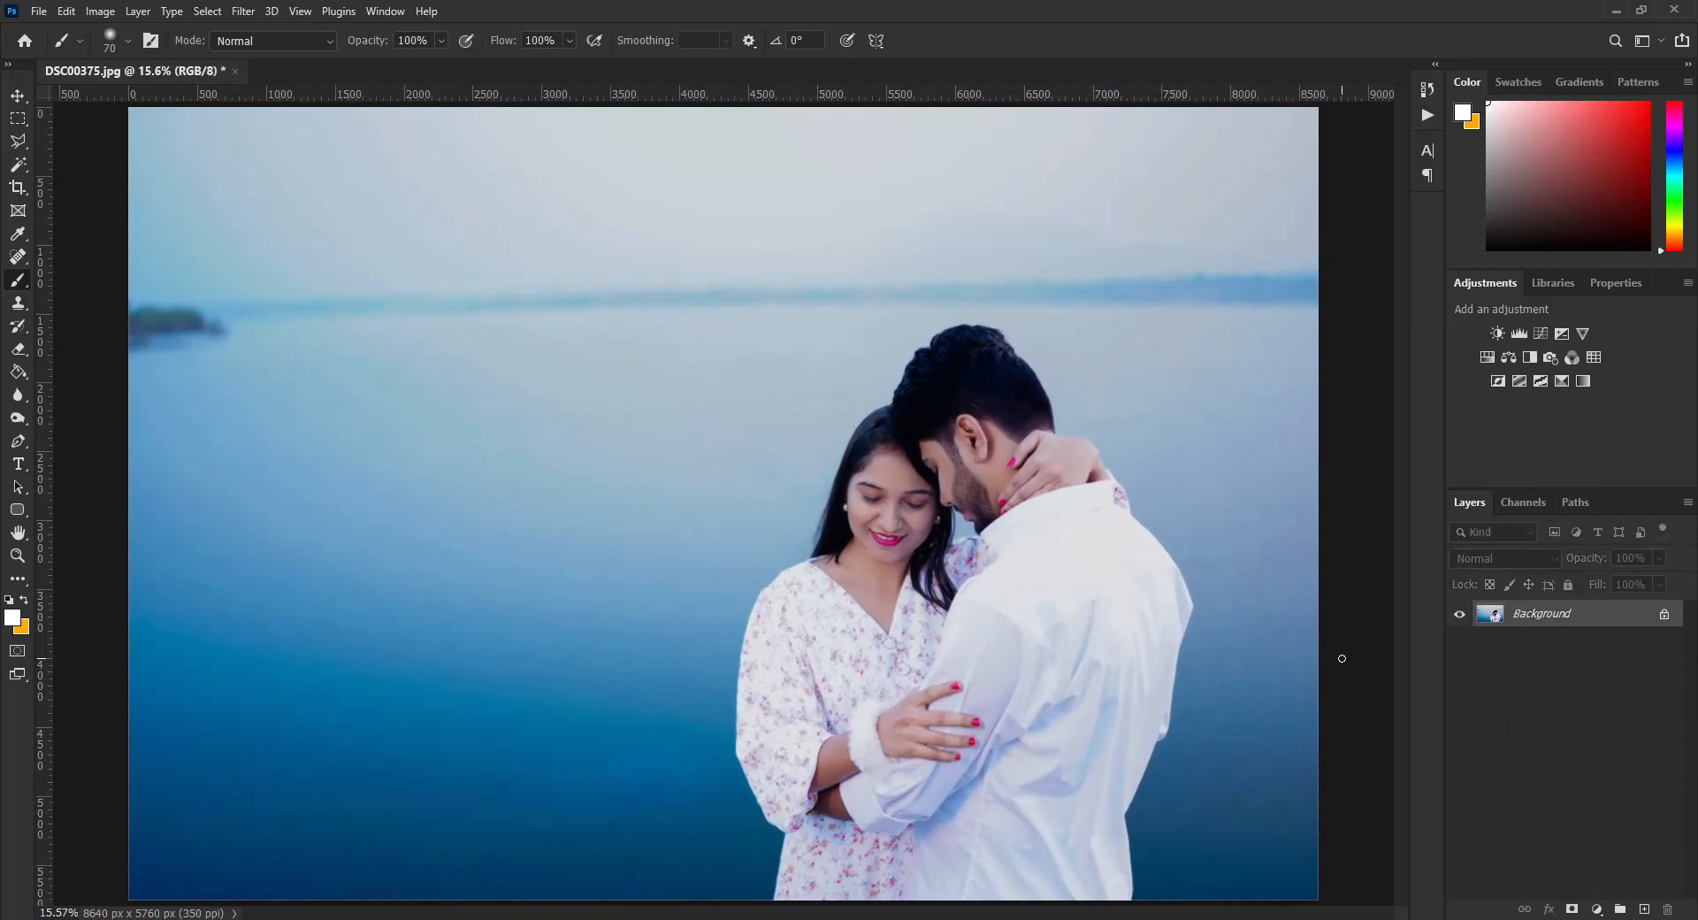
key(v)
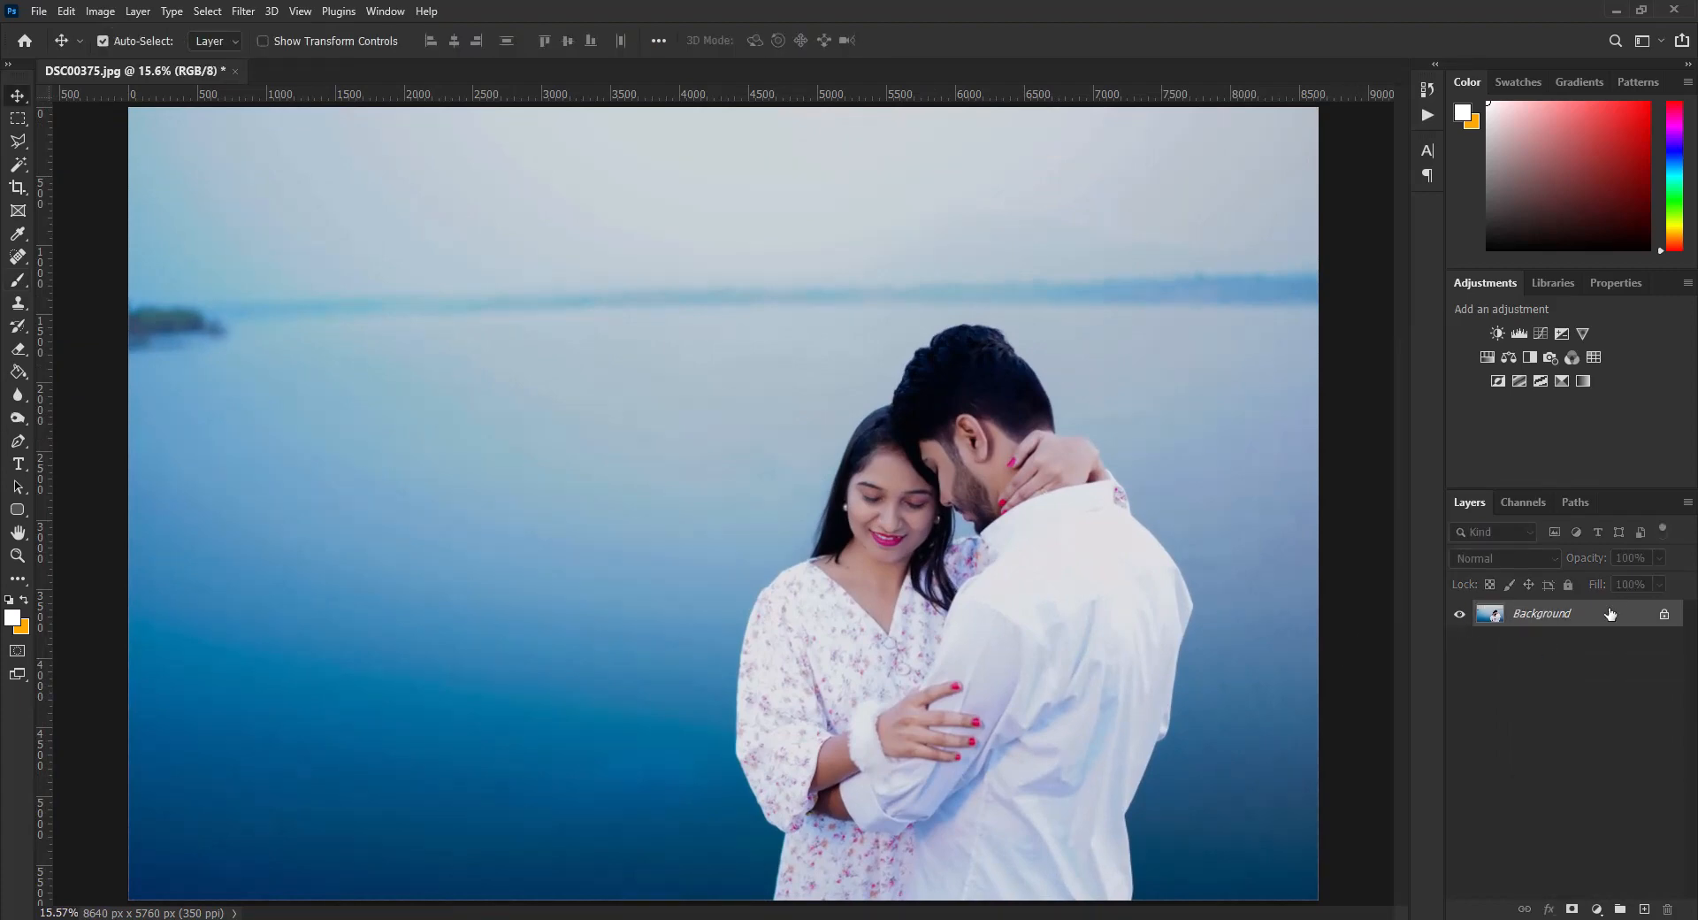